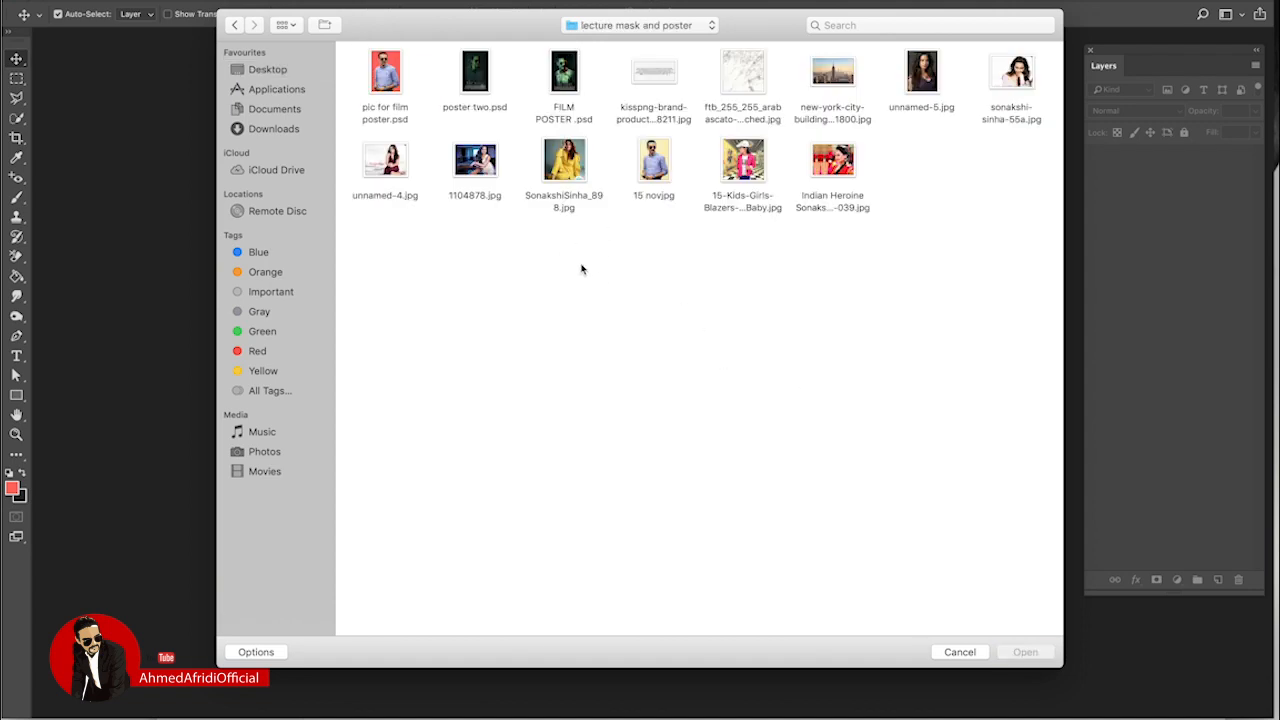
Step: Open SonakshiSinha_898.jpg, zoom in, and unlock its Background into an editable Layer 0
{"action": "left_click", "coordinate": [564, 165]}
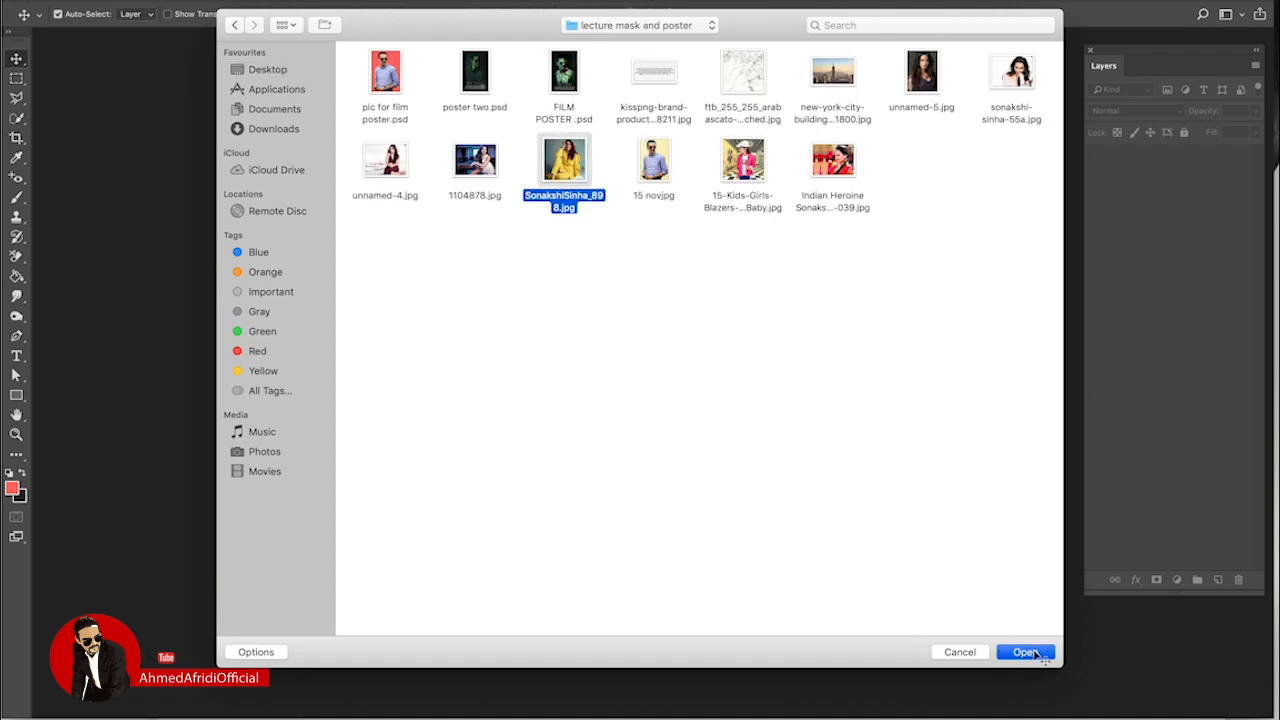
{"action": "left_click", "coordinate": [1025, 652]}
{"action": "key", "text": "super+plus"}
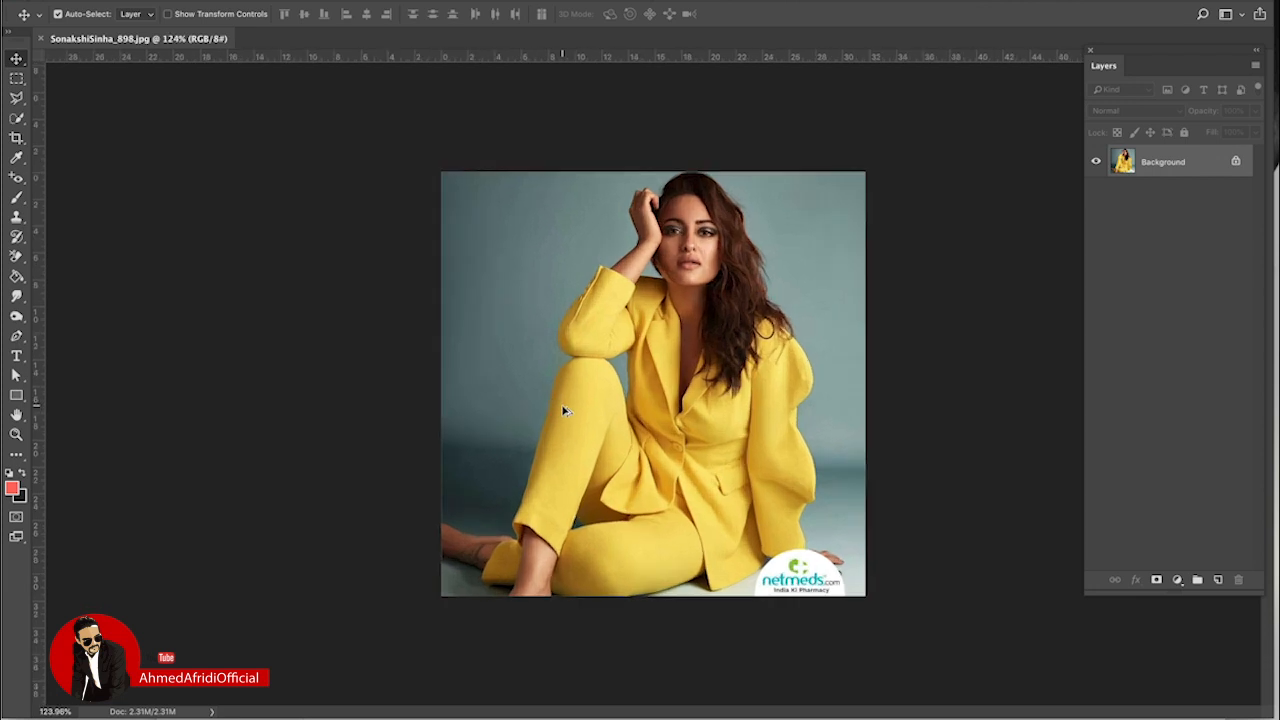
{"action": "scroll", "coordinate": [565, 410], "scroll_direction": "up", "scroll_amount": 1}
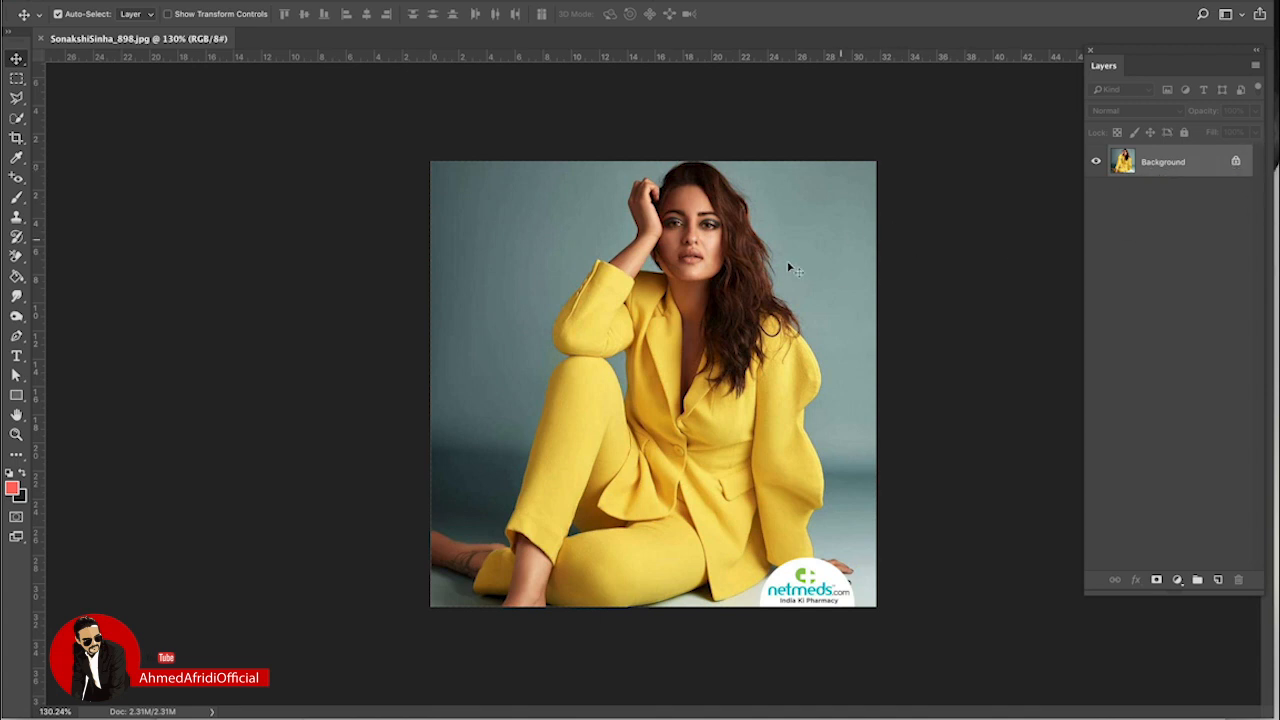
{"action": "left_click", "coordinate": [1236, 161]}
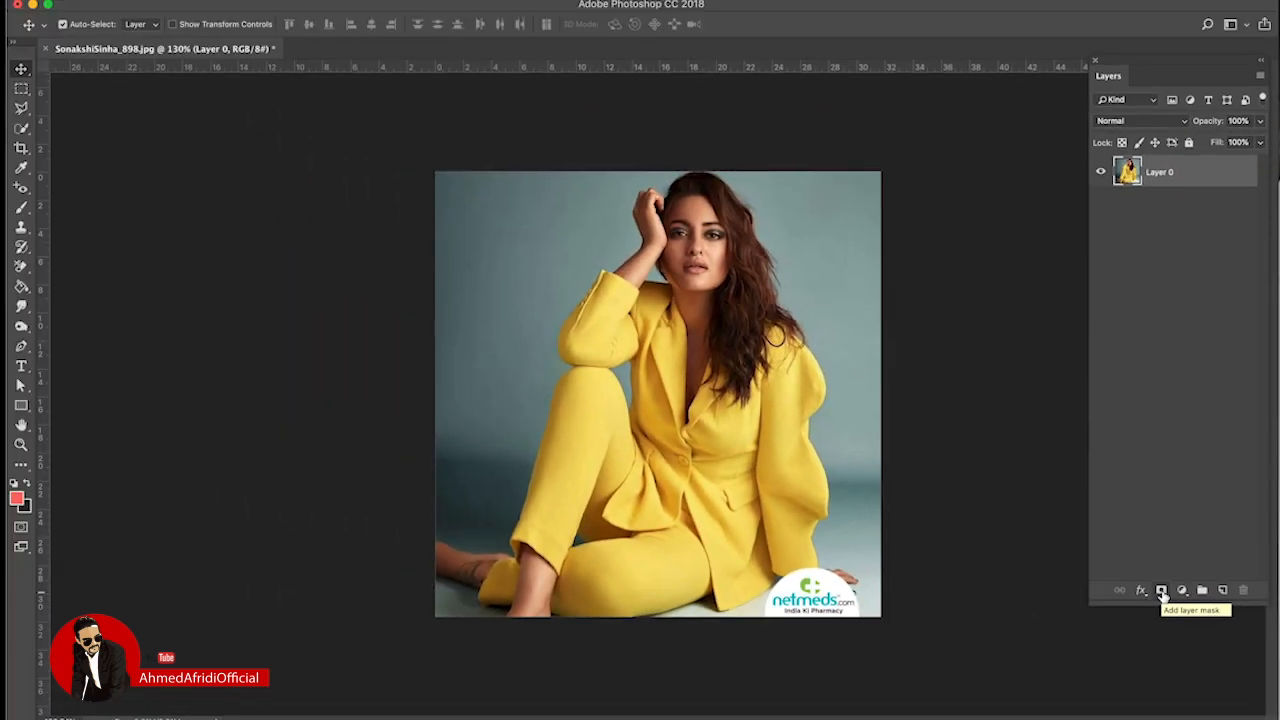
Step: Add a white layer mask to Layer 0 from the bottom of the Layers panel
{"action": "left_click", "coordinate": [1161, 591]}
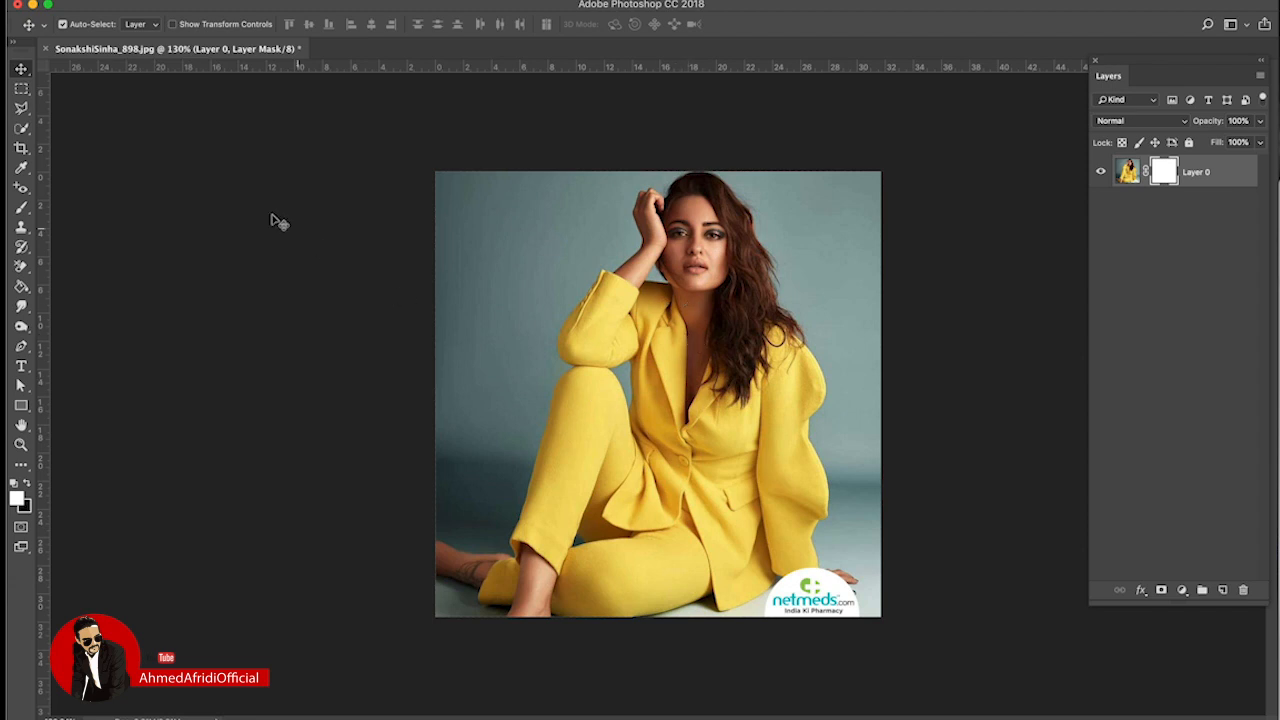
Step: With the Brush in black, hide a diagonal band and part of the body on the mask
{"action": "left_click", "coordinate": [22, 210]}
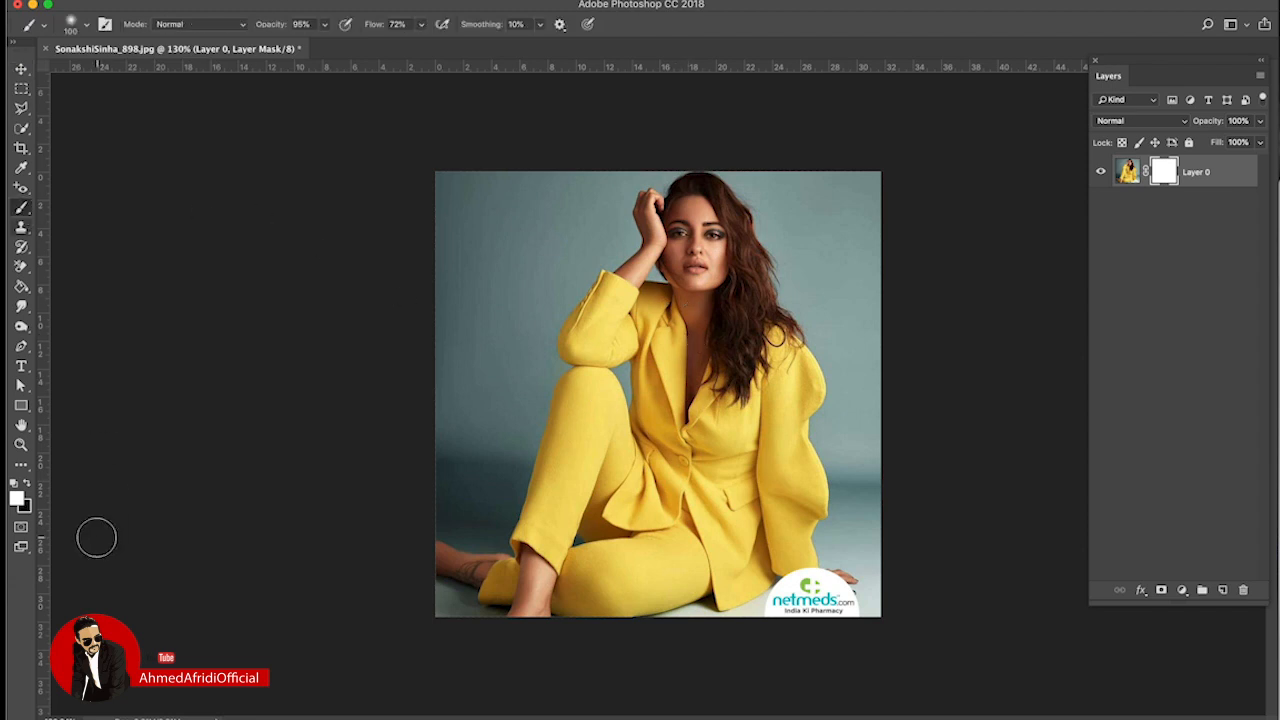
{"action": "left_click", "coordinate": [26, 484]}
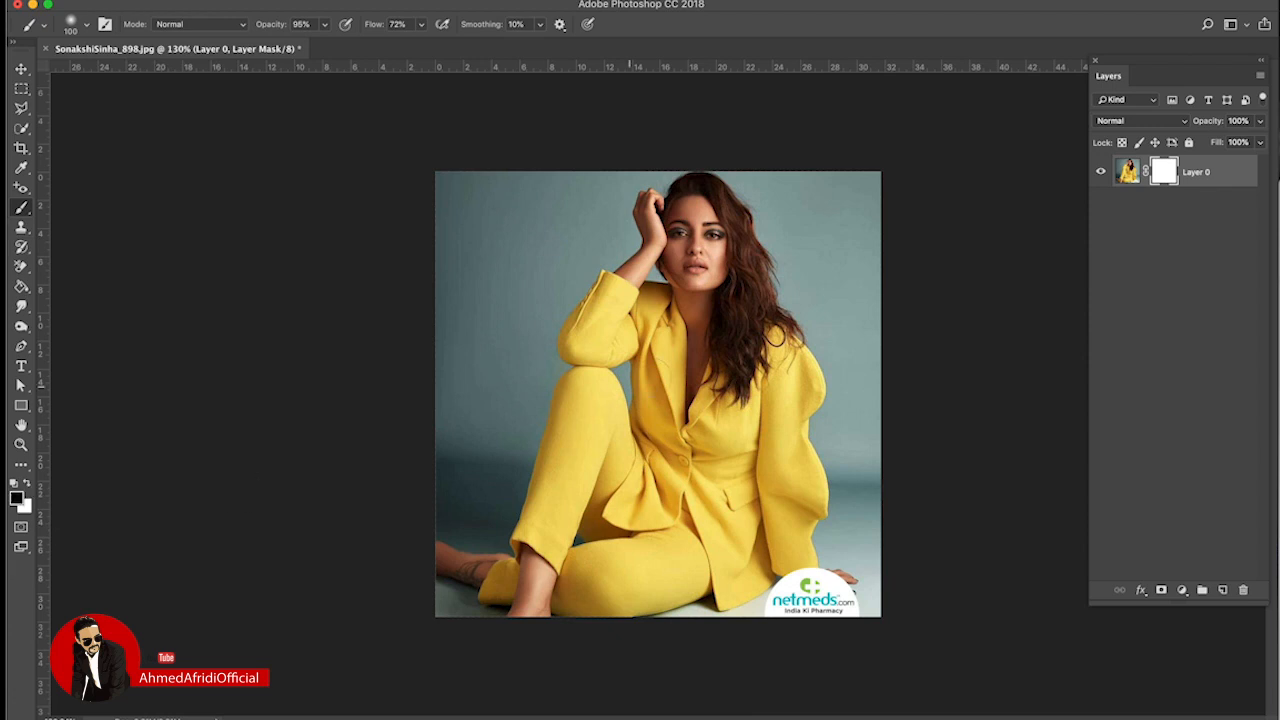
{"action": "mouse_move", "coordinate": [603, 298]}
{"action": "left_mouse_down"}
{"action": "mouse_move", "coordinate": [701, 390]}
{"action": "mouse_move", "coordinate": [832, 566]}
{"action": "left_mouse_up"}
{"action": "mouse_move", "coordinate": [655, 385]}
{"action": "left_mouse_down"}
{"action": "mouse_move", "coordinate": [488, 519]}
{"action": "mouse_move", "coordinate": [712, 412]}
{"action": "mouse_move", "coordinate": [550, 471]}
{"action": "mouse_move", "coordinate": [744, 370]}
{"action": "mouse_move", "coordinate": [709, 348]}
{"action": "mouse_move", "coordinate": [806, 332]}
{"action": "mouse_move", "coordinate": [666, 354]}
{"action": "mouse_move", "coordinate": [593, 343]}
{"action": "mouse_move", "coordinate": [709, 306]}
{"action": "mouse_move", "coordinate": [806, 295]}
{"action": "mouse_move", "coordinate": [635, 316]}
{"action": "mouse_move", "coordinate": [856, 295]}
{"action": "mouse_move", "coordinate": [696, 311]}
{"action": "mouse_move", "coordinate": [248, 607]}
{"action": "mouse_move", "coordinate": [590, 480]}
{"action": "left_mouse_up"}
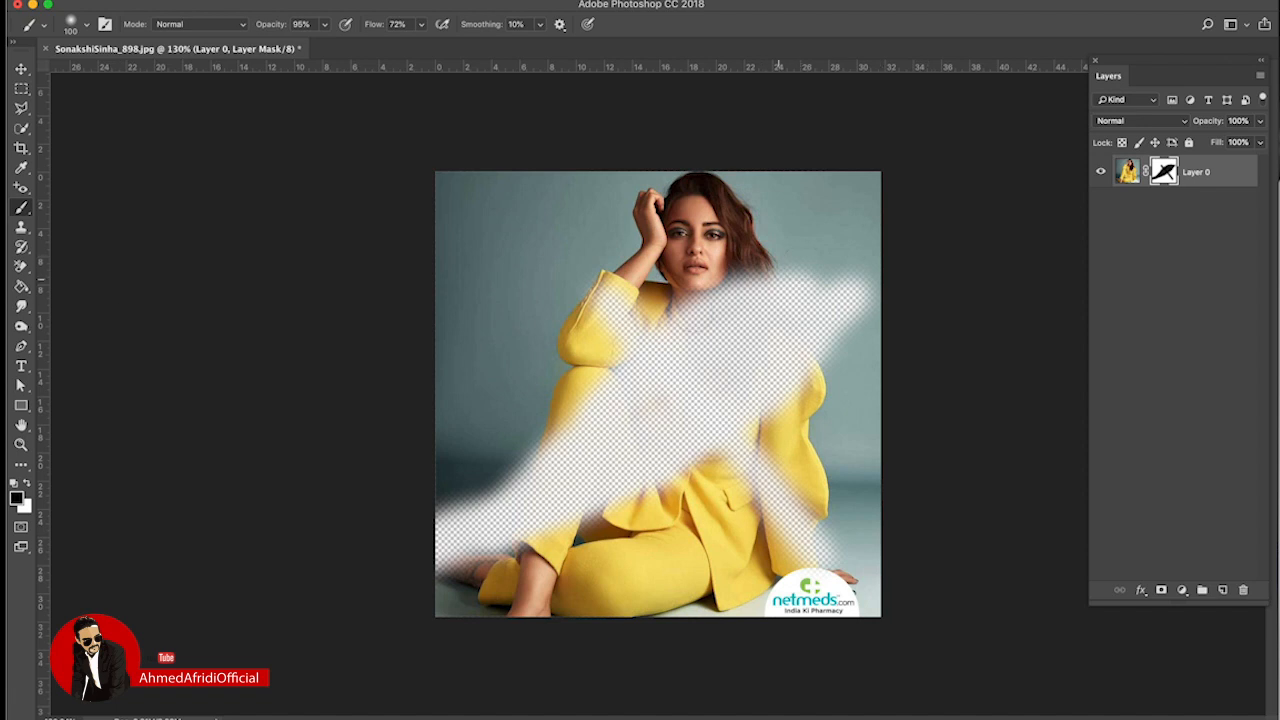
Step: Paint white to restore the hair, backdrop, jacket edge and right-side hair
{"action": "left_click", "coordinate": [28, 485]}
{"action": "mouse_move", "coordinate": [852, 295]}
{"action": "left_mouse_down"}
{"action": "mouse_move", "coordinate": [800, 315]}
{"action": "mouse_move", "coordinate": [802, 345]}
{"action": "mouse_move", "coordinate": [772, 315]}
{"action": "mouse_move", "coordinate": [762, 345]}
{"action": "mouse_move", "coordinate": [777, 427]}
{"action": "mouse_move", "coordinate": [725, 315]}
{"action": "mouse_move", "coordinate": [721, 448]}
{"action": "mouse_move", "coordinate": [665, 395]}
{"action": "mouse_move", "coordinate": [695, 533]}
{"action": "mouse_move", "coordinate": [620, 327]}
{"action": "mouse_move", "coordinate": [663, 552]}
{"action": "mouse_move", "coordinate": [603, 435]}
{"action": "mouse_move", "coordinate": [580, 445]}
{"action": "mouse_move", "coordinate": [583, 475]}
{"action": "mouse_move", "coordinate": [550, 487]}
{"action": "mouse_move", "coordinate": [523, 475]}
{"action": "mouse_move", "coordinate": [523, 453]}
{"action": "mouse_move", "coordinate": [439, 557]}
{"action": "mouse_move", "coordinate": [488, 557]}
{"action": "left_mouse_up"}
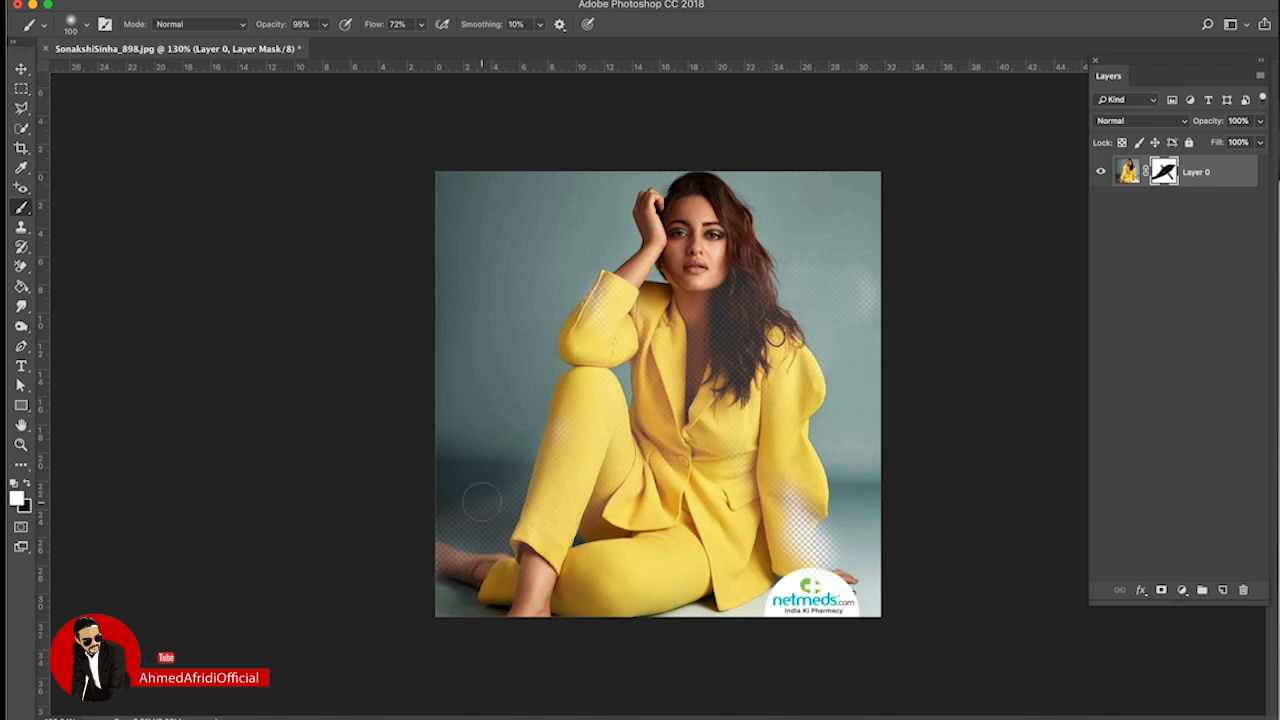
{"action": "left_click_drag", "start_coordinate": [800, 512], "coordinate": [822, 570]}
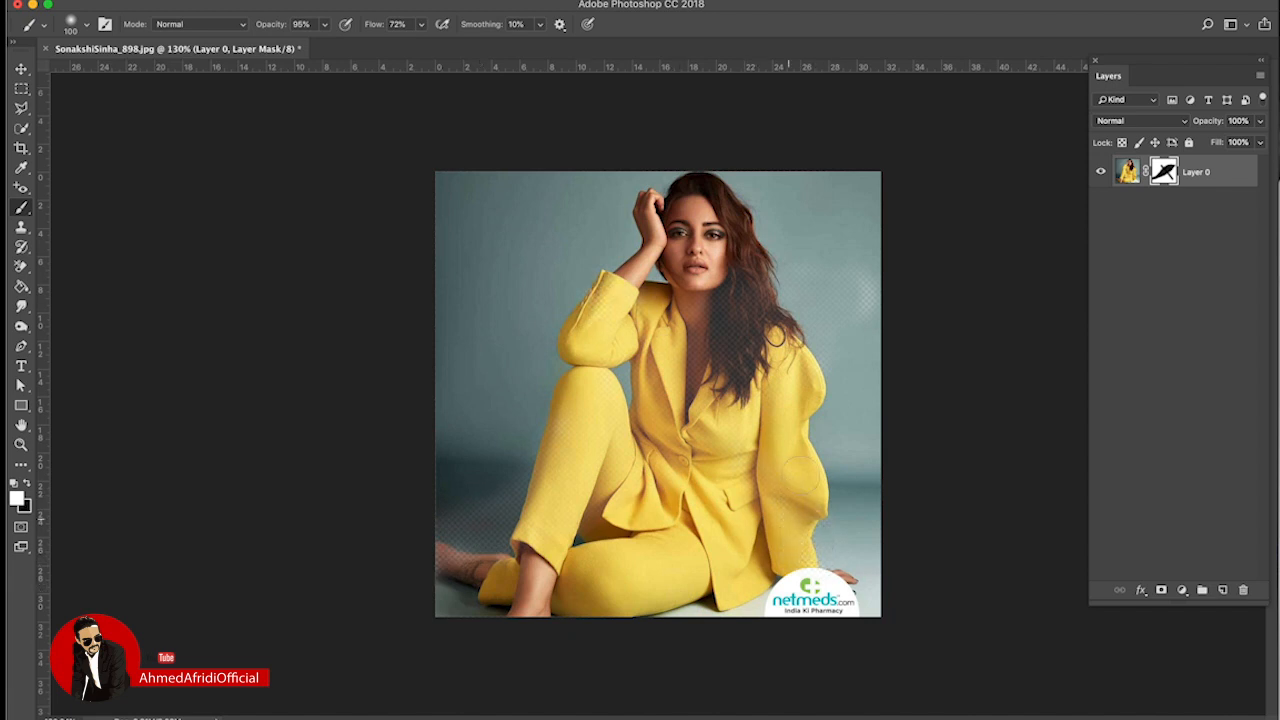
{"action": "mouse_move", "coordinate": [757, 288]}
{"action": "left_mouse_down"}
{"action": "mouse_move", "coordinate": [735, 238]}
{"action": "mouse_move", "coordinate": [760, 262]}
{"action": "mouse_move", "coordinate": [729, 300]}
{"action": "left_mouse_up"}
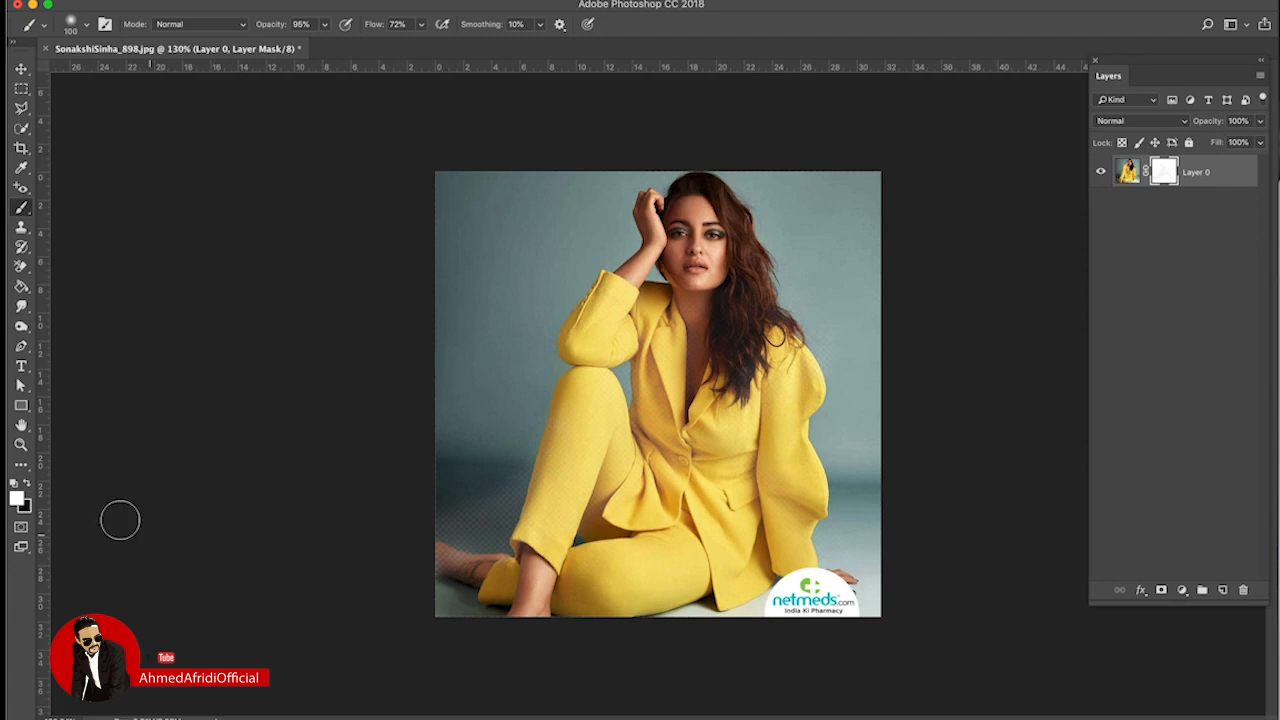
Step: Mask the backdrop in black again, then restore face, hair, jacket and chest with a larger brush
{"action": "left_click", "coordinate": [30, 483]}
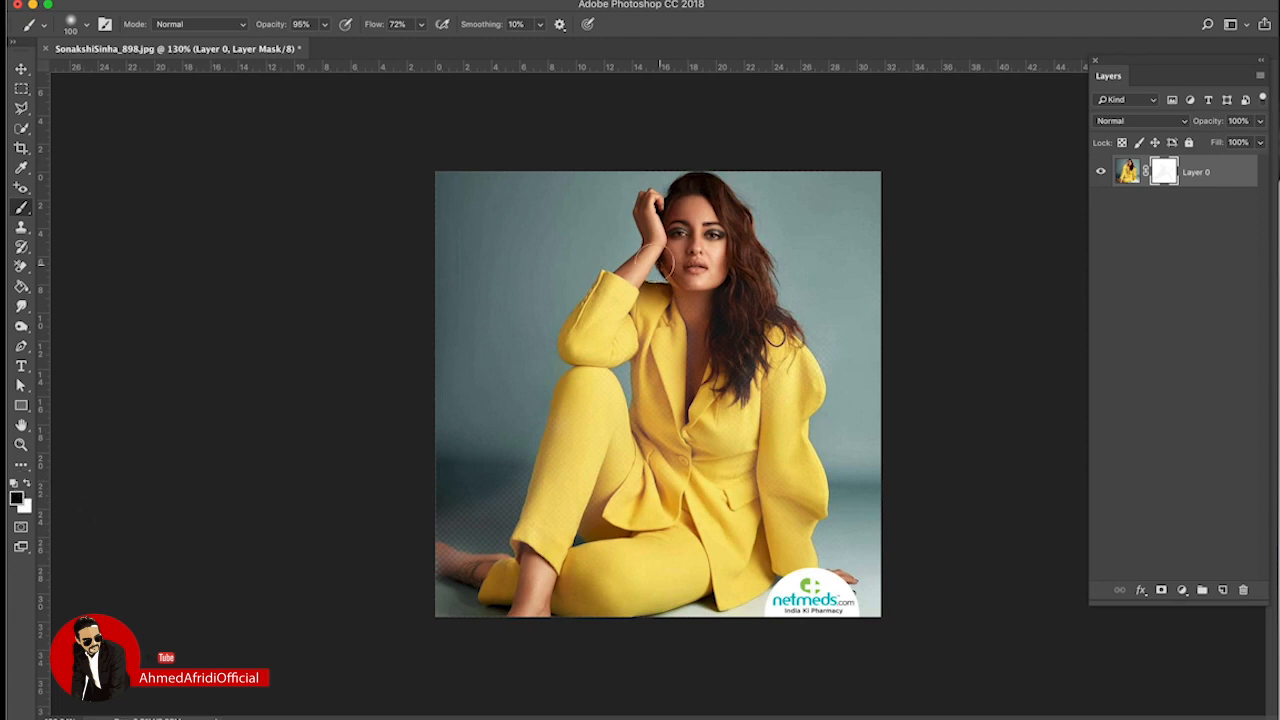
{"action": "mouse_move", "coordinate": [550, 250]}
{"action": "left_mouse_down"}
{"action": "mouse_move", "coordinate": [725, 460]}
{"action": "mouse_move", "coordinate": [700, 350]}
{"action": "mouse_move", "coordinate": [600, 540]}
{"action": "mouse_move", "coordinate": [661, 153]}
{"action": "mouse_move", "coordinate": [700, 137]}
{"action": "mouse_move", "coordinate": [730, 400]}
{"action": "mouse_move", "coordinate": [760, 180]}
{"action": "mouse_move", "coordinate": [780, 300]}
{"action": "mouse_move", "coordinate": [840, 190]}
{"action": "mouse_move", "coordinate": [865, 210]}
{"action": "left_mouse_up"}
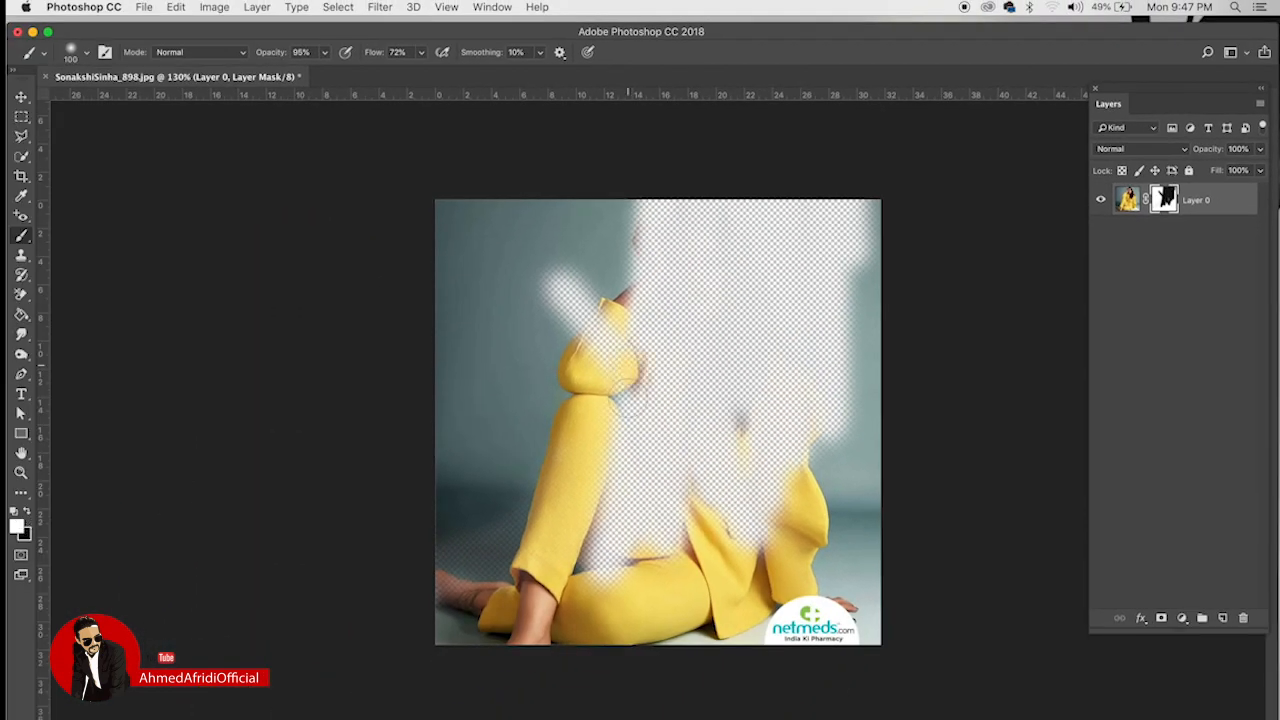
{"action": "left_click_drag", "start_coordinate": [628, 300], "coordinate": [664, 370]}
{"action": "left_click_drag", "start_coordinate": [664, 300], "coordinate": [606, 194]}
{"action": "key", "text": "bracketright"}
{"action": "mouse_move", "coordinate": [760, 270]}
{"action": "left_mouse_down"}
{"action": "mouse_move", "coordinate": [780, 420]}
{"action": "mouse_move", "coordinate": [926, 241]}
{"action": "mouse_move", "coordinate": [790, 470]}
{"action": "left_mouse_up"}
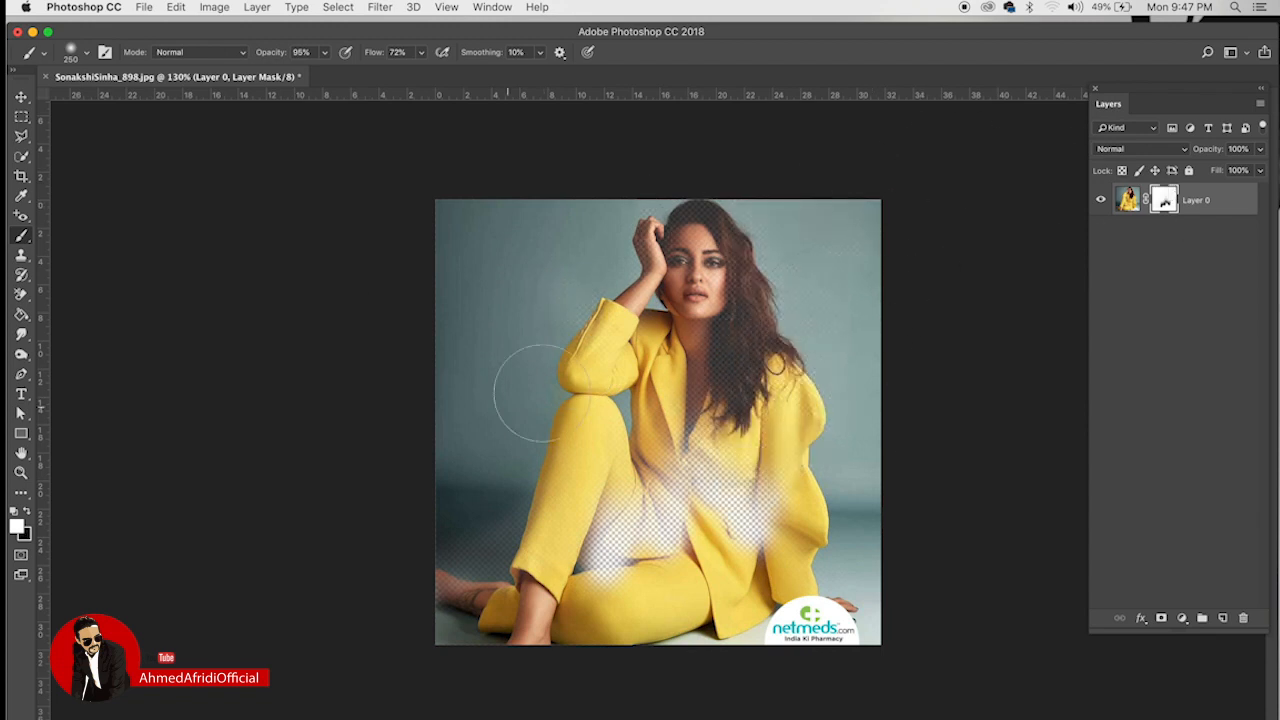
{"action": "mouse_move", "coordinate": [736, 363]}
{"action": "left_mouse_down"}
{"action": "mouse_move", "coordinate": [770, 620]}
{"action": "mouse_move", "coordinate": [665, 450]}
{"action": "mouse_move", "coordinate": [608, 510]}
{"action": "mouse_move", "coordinate": [588, 512]}
{"action": "mouse_move", "coordinate": [524, 598]}
{"action": "mouse_move", "coordinate": [448, 652]}
{"action": "mouse_move", "coordinate": [485, 572]}
{"action": "mouse_move", "coordinate": [753, 305]}
{"action": "mouse_move", "coordinate": [689, 238]}
{"action": "left_mouse_up"}
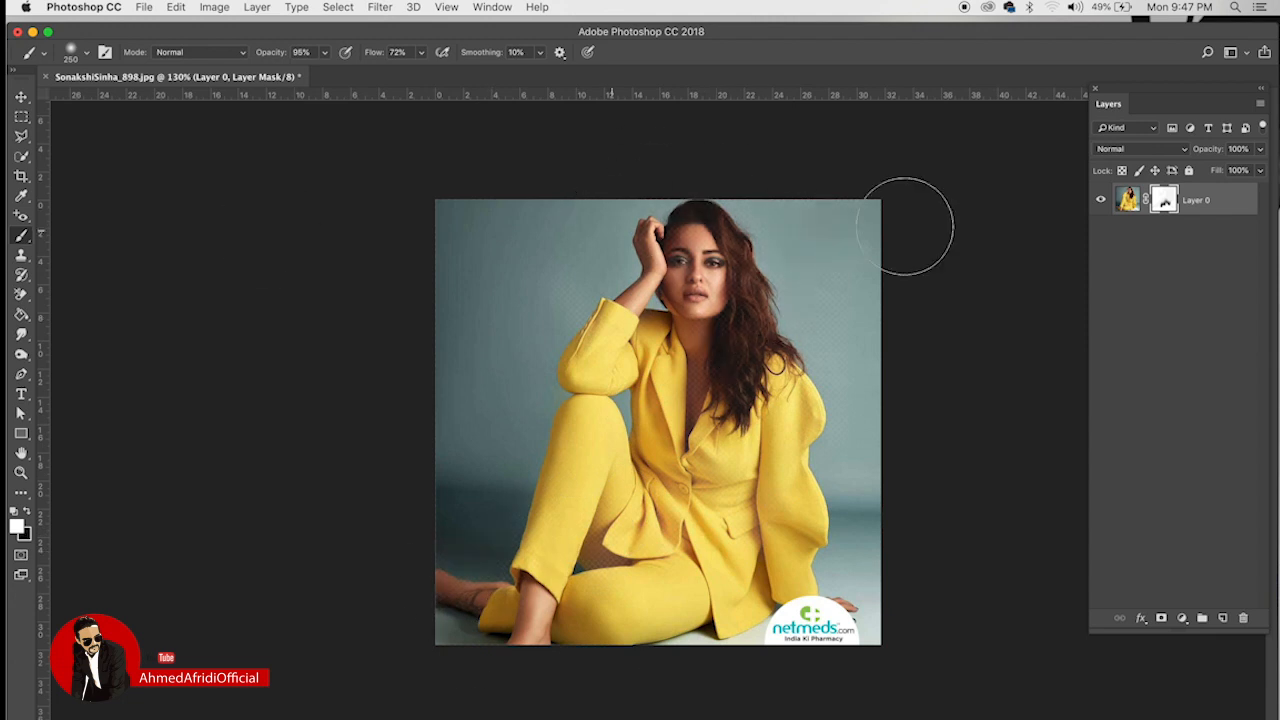
{"action": "mouse_move", "coordinate": [652, 343]}
{"action": "left_mouse_down"}
{"action": "mouse_move", "coordinate": [674, 281]}
{"action": "mouse_move", "coordinate": [574, 346]}
{"action": "mouse_move", "coordinate": [563, 420]}
{"action": "left_mouse_up"}
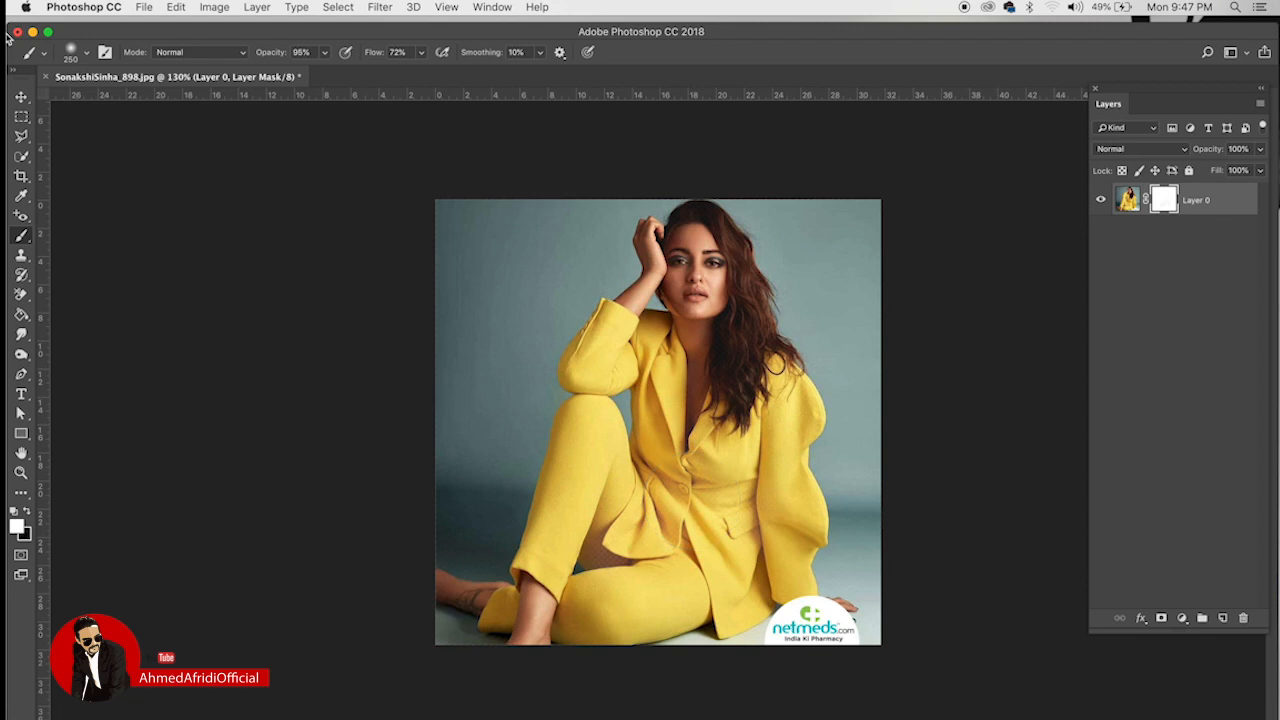
Step: Open Indian Heroine Sonakshi Sinha Wallpapers-039.jpg, the red-outfit portrait, through File > Open
{"action": "left_click", "coordinate": [144, 8]}
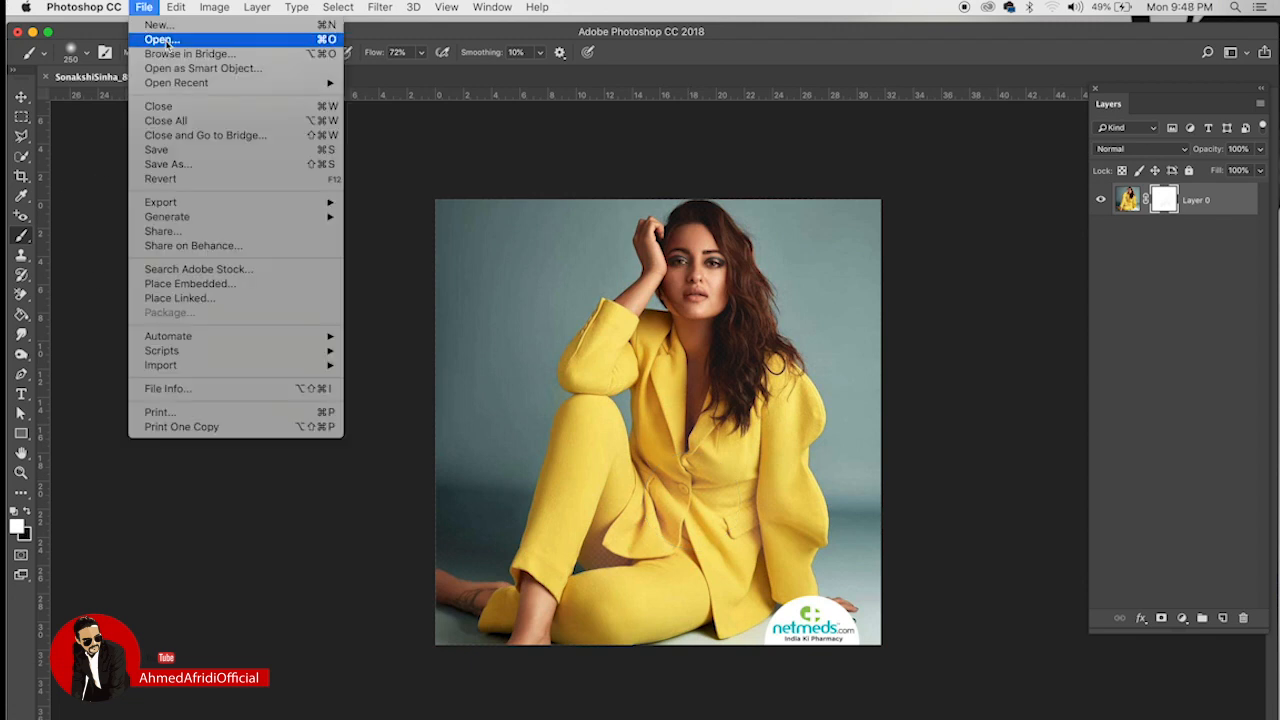
{"action": "left_click", "coordinate": [431, 343]}
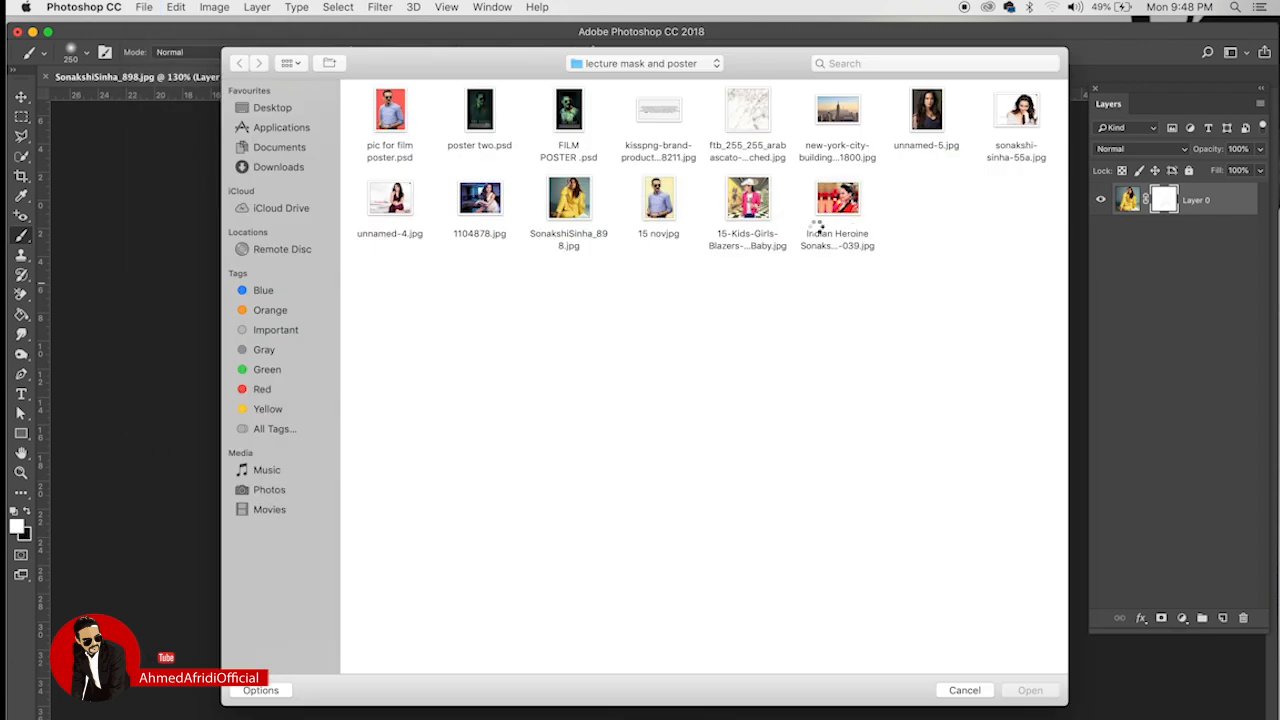
{"action": "left_click", "coordinate": [836, 205]}
{"action": "left_click", "coordinate": [1030, 692]}
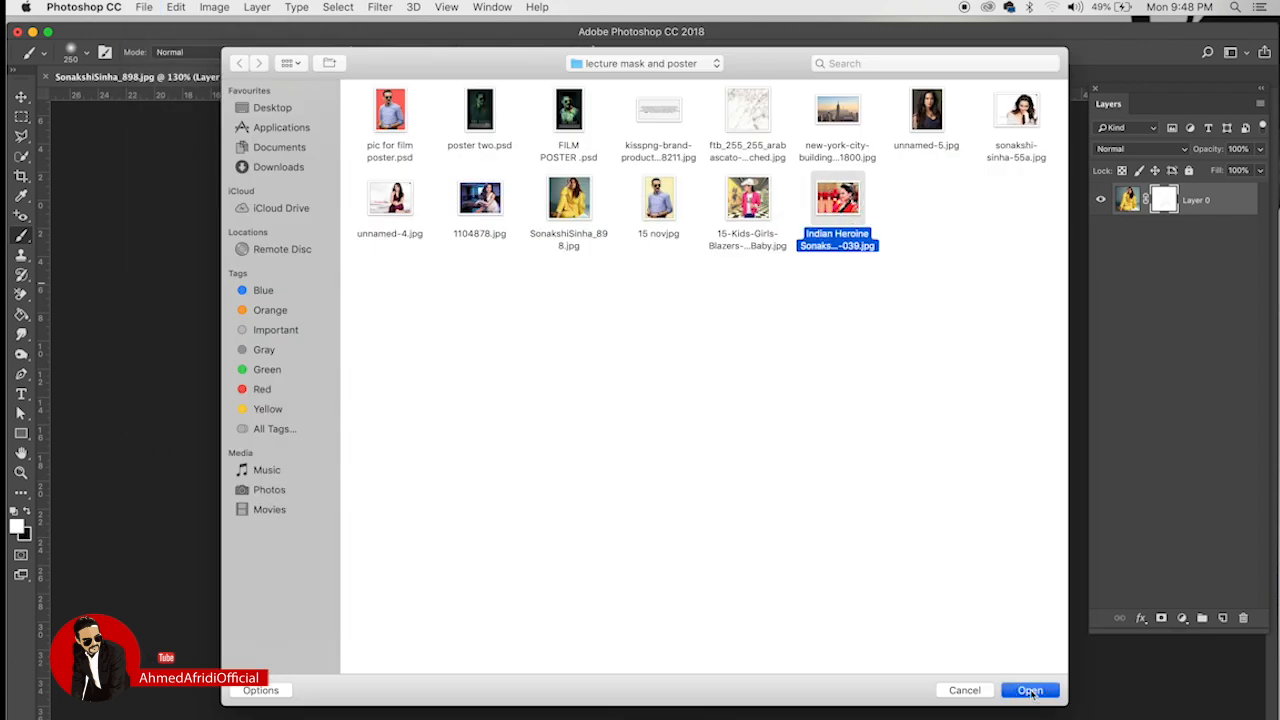
{"action": "scroll", "coordinate": [780, 450], "scroll_direction": "up", "scroll_amount": 2}
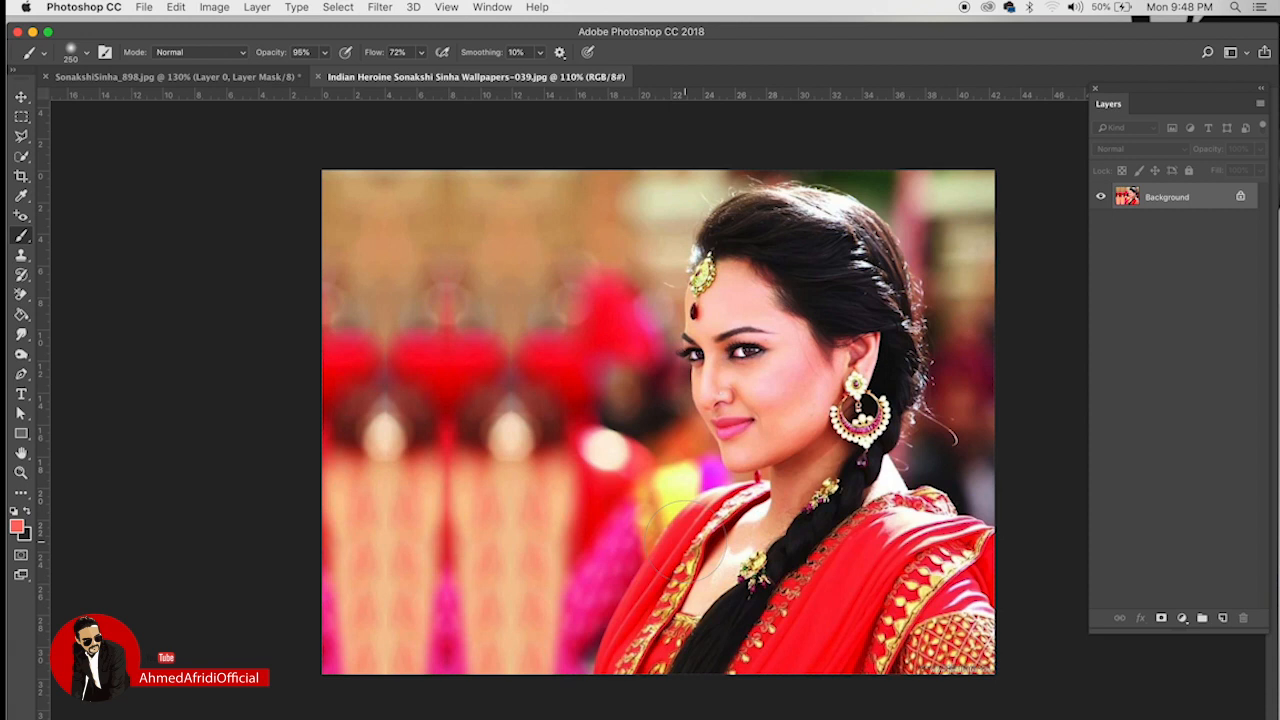
Step: Unlock the Background, duplicate Layer 0, and desaturate the copy to black and white
{"action": "left_click", "coordinate": [1240, 196]}
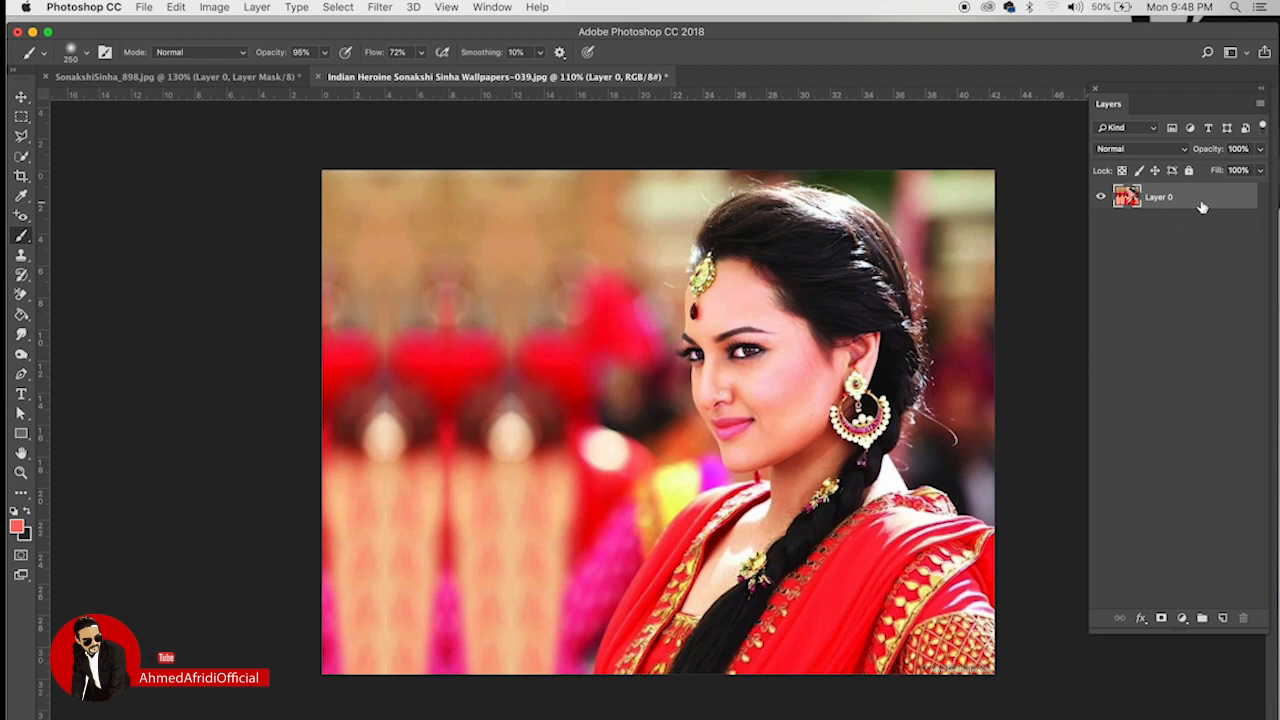
{"action": "left_click_drag", "start_coordinate": [1204, 204], "coordinate": [1222, 618]}
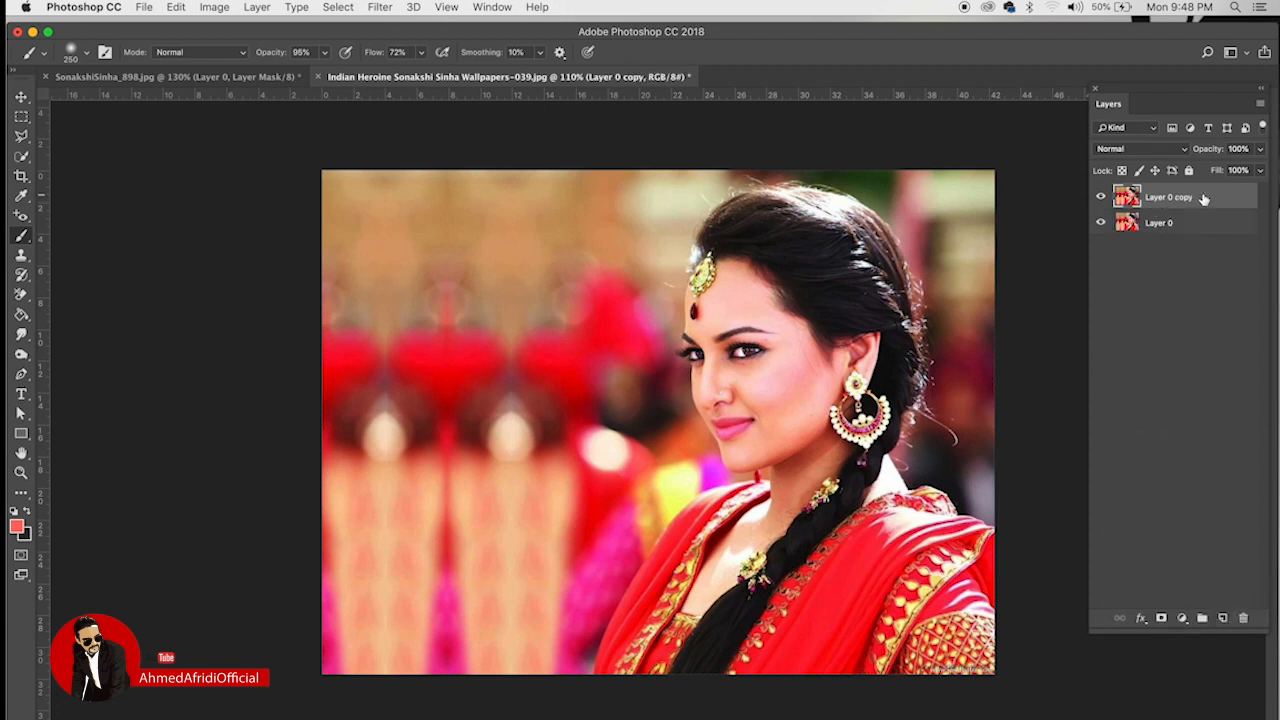
{"action": "left_click", "coordinate": [214, 6]}
{"action": "mouse_move", "coordinate": [229, 50]}
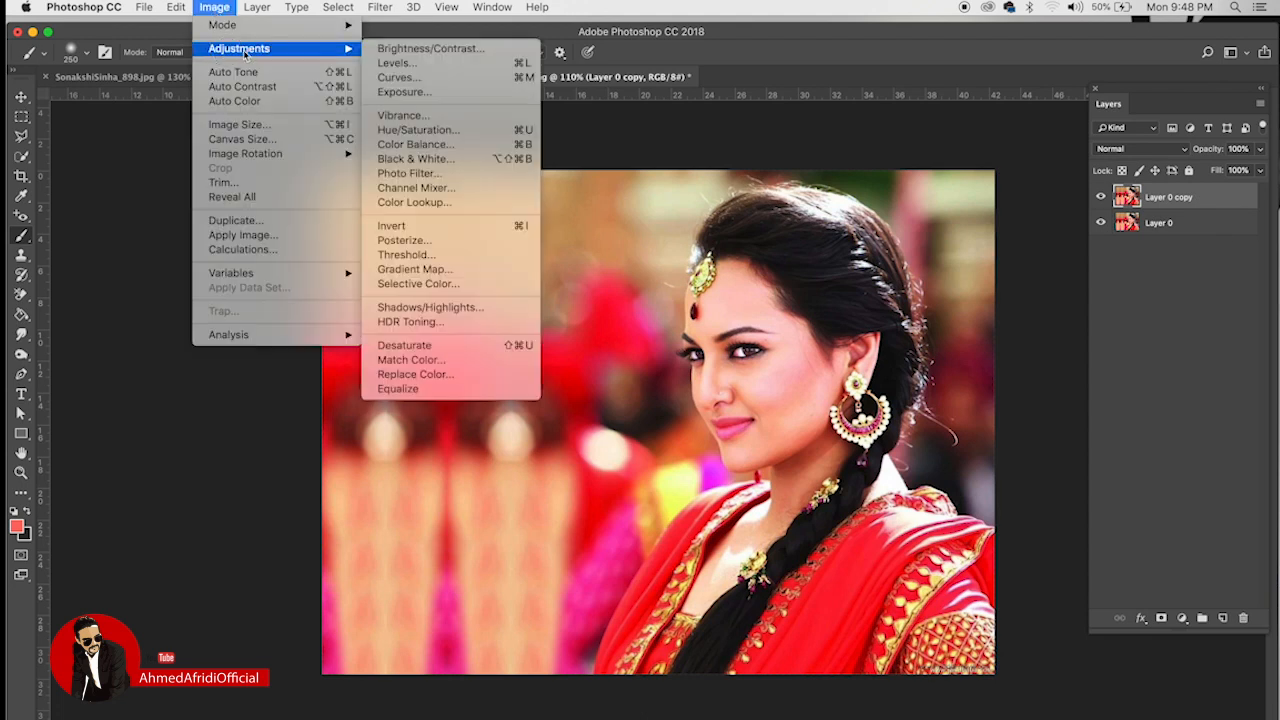
{"action": "left_click", "coordinate": [405, 346]}
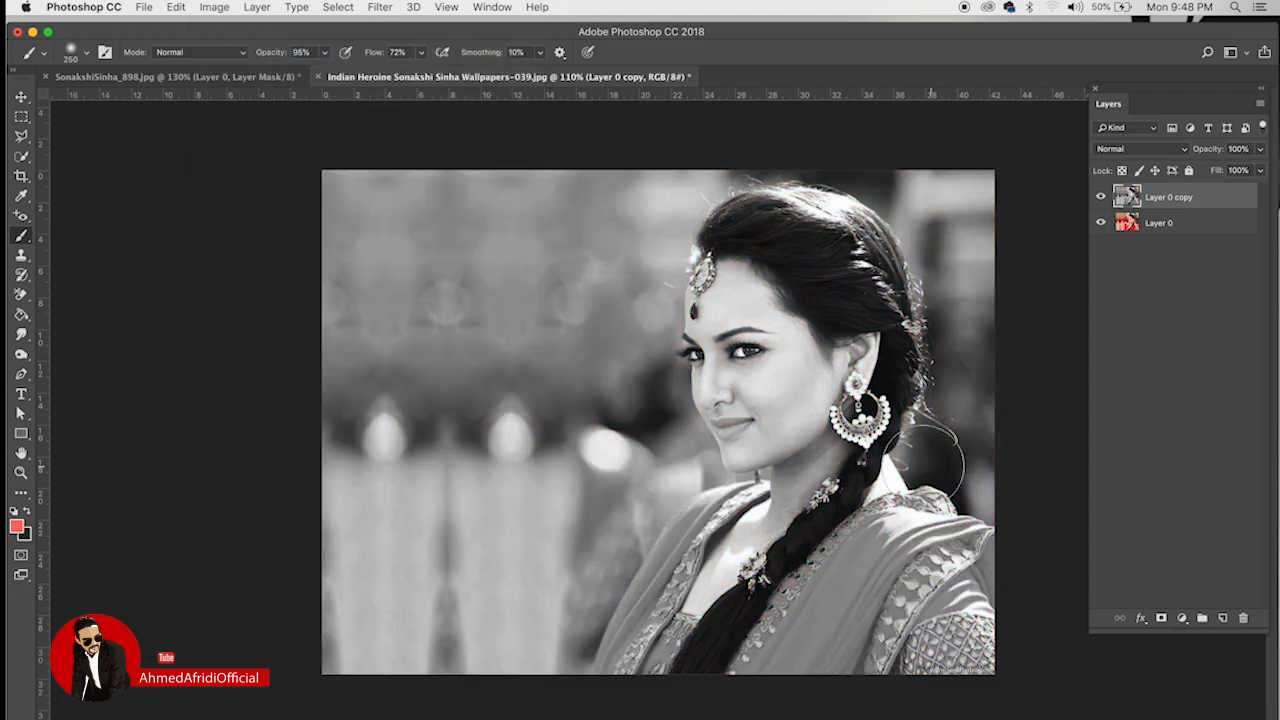
Step: Boost the copy's contrast with Levels 12/1.00/244, then toggle it to compare
{"action": "left_click", "coordinate": [216, 8]}
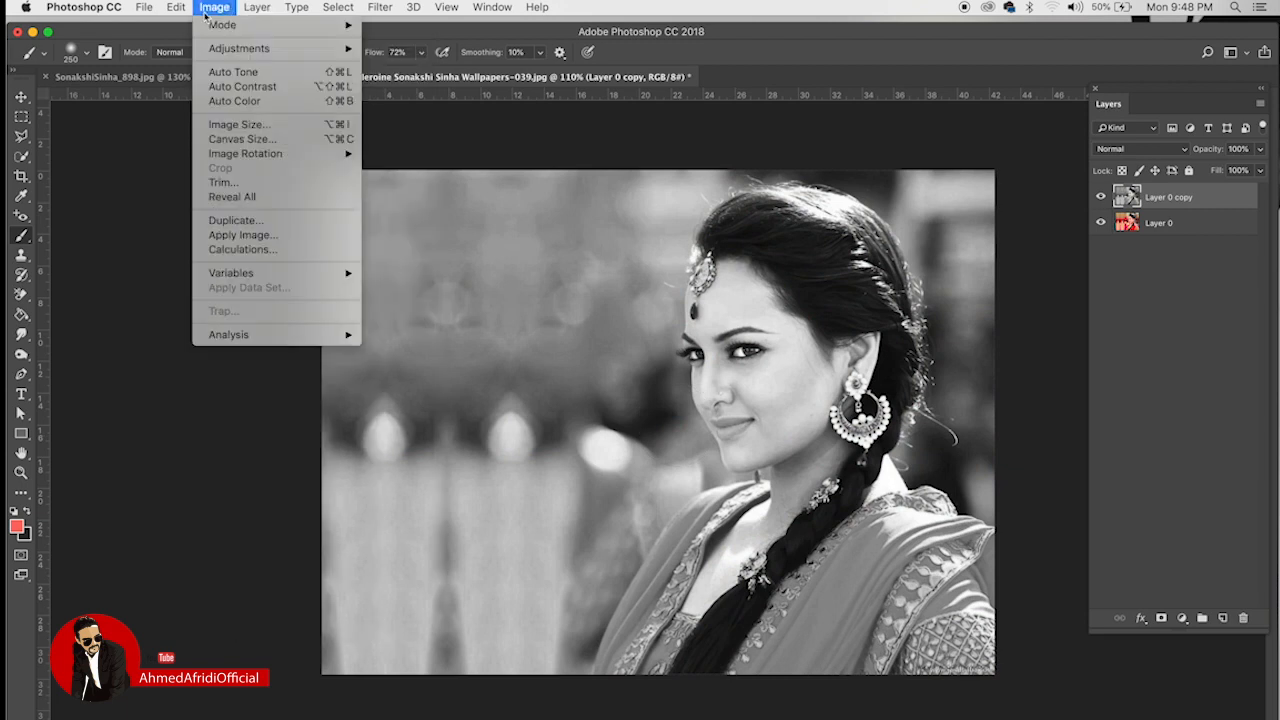
{"action": "mouse_move", "coordinate": [236, 48]}
{"action": "left_click", "coordinate": [386, 61]}
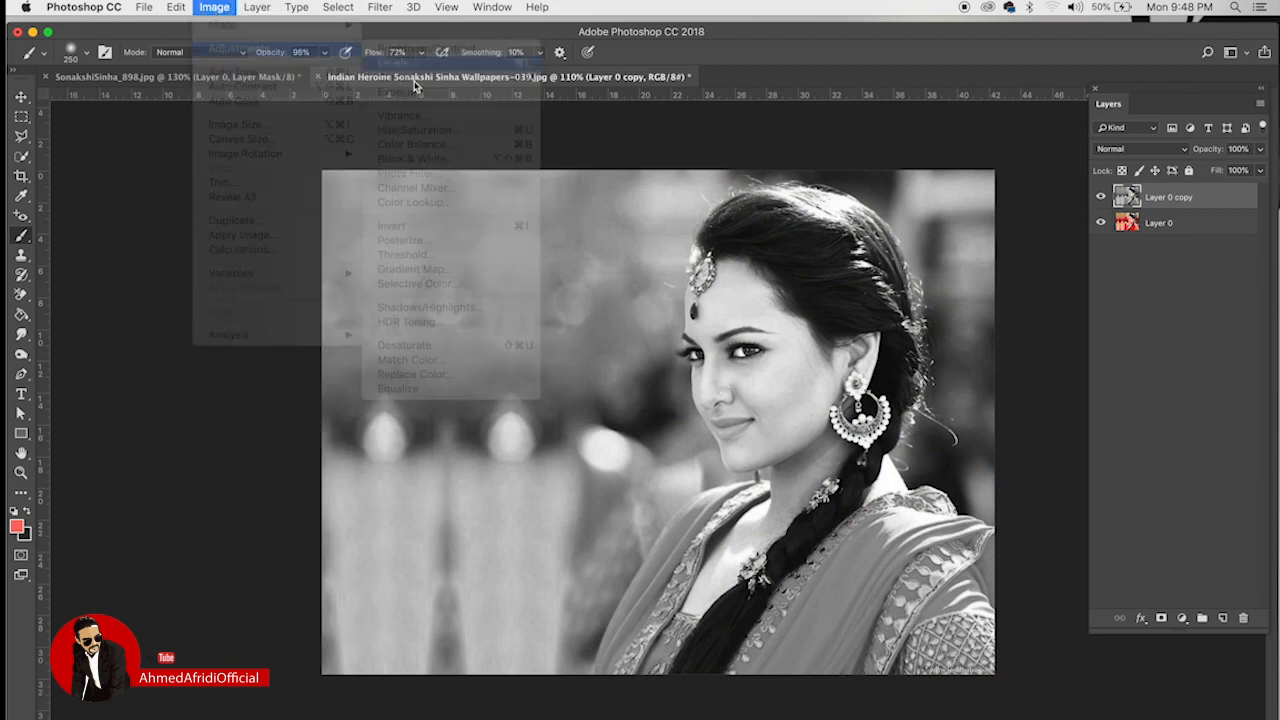
{"action": "left_click_drag", "start_coordinate": [143, 341], "coordinate": [151, 342]}
{"action": "left_click_drag", "start_coordinate": [335, 340], "coordinate": [331, 343]}
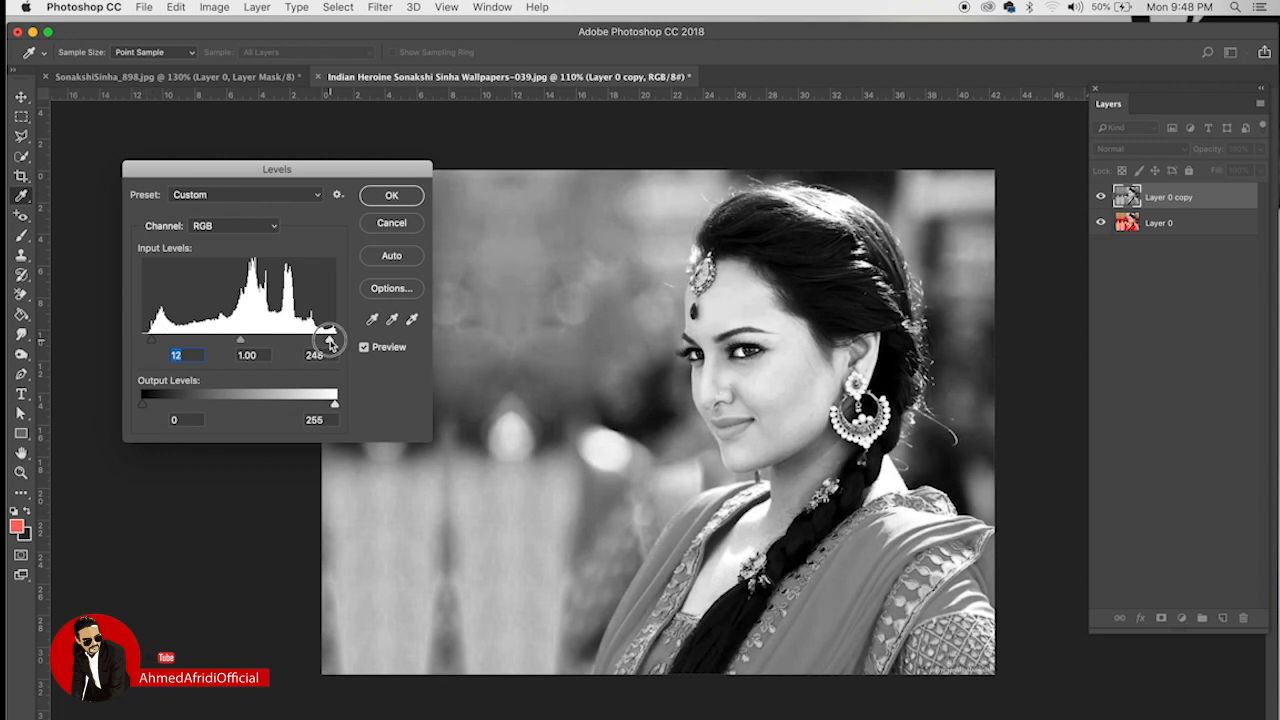
{"action": "left_click", "coordinate": [410, 198]}
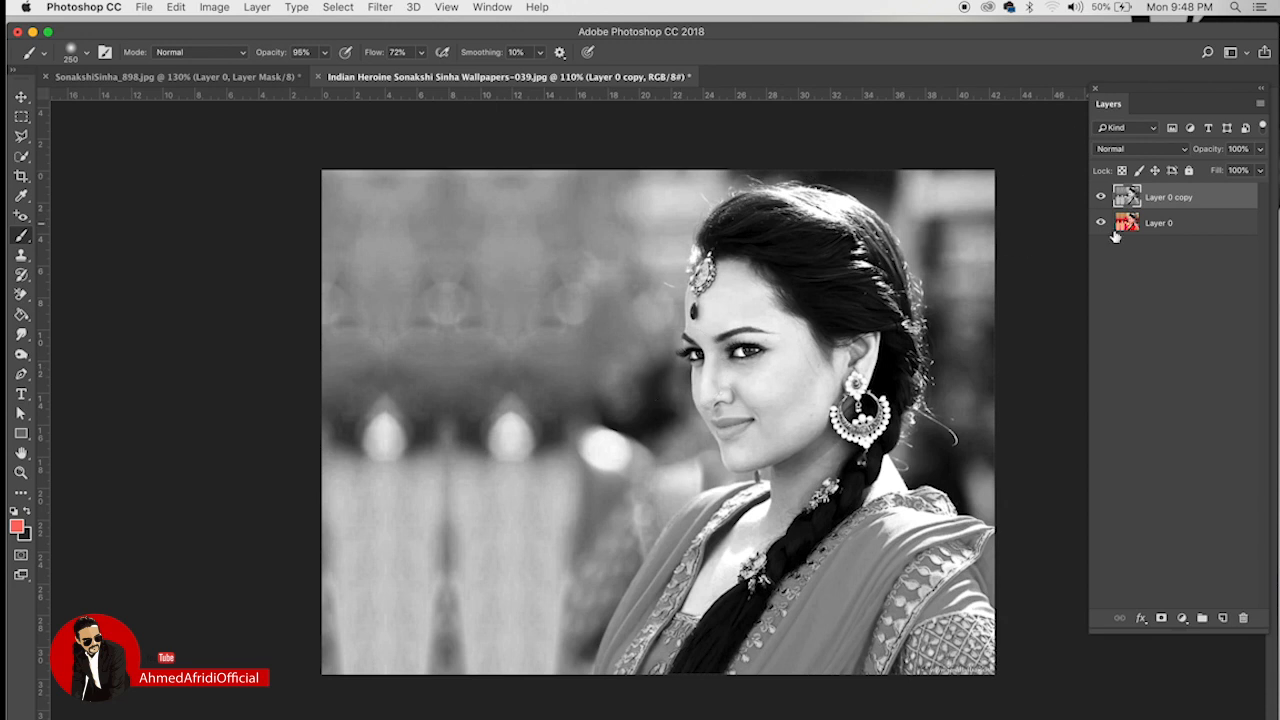
{"action": "left_click", "coordinate": [1101, 197]}
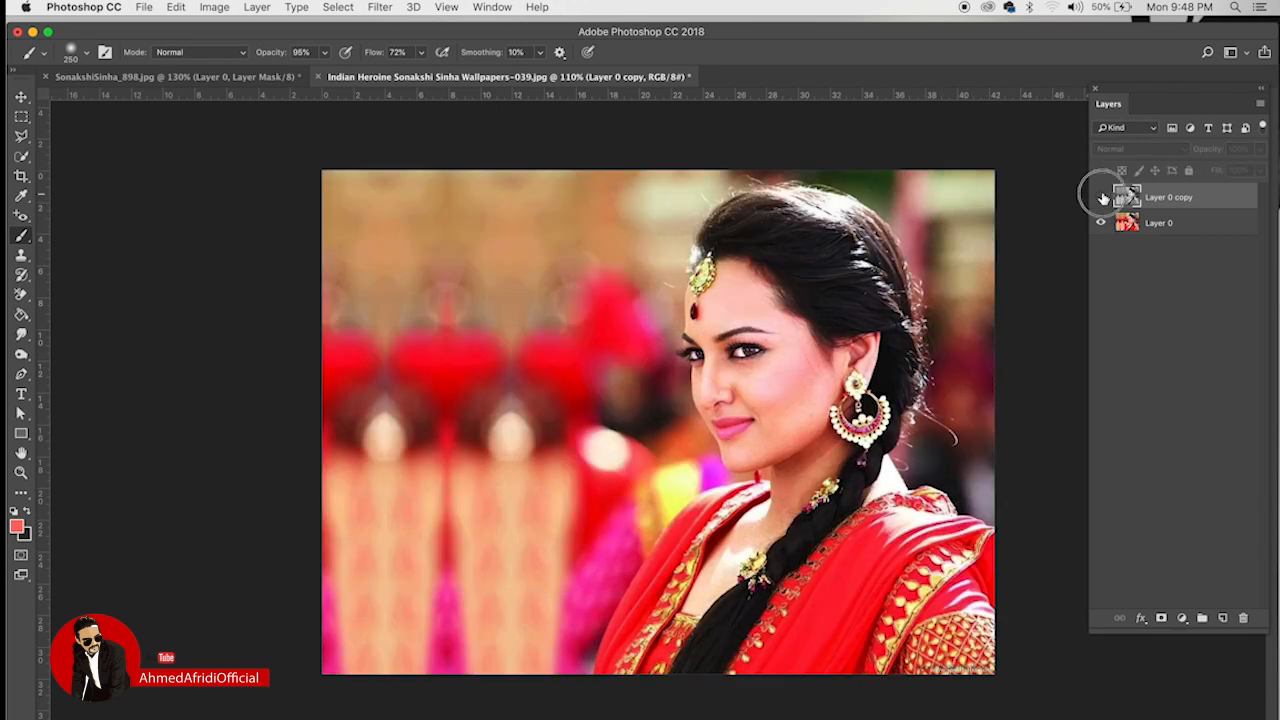
{"action": "left_click", "coordinate": [1101, 197]}
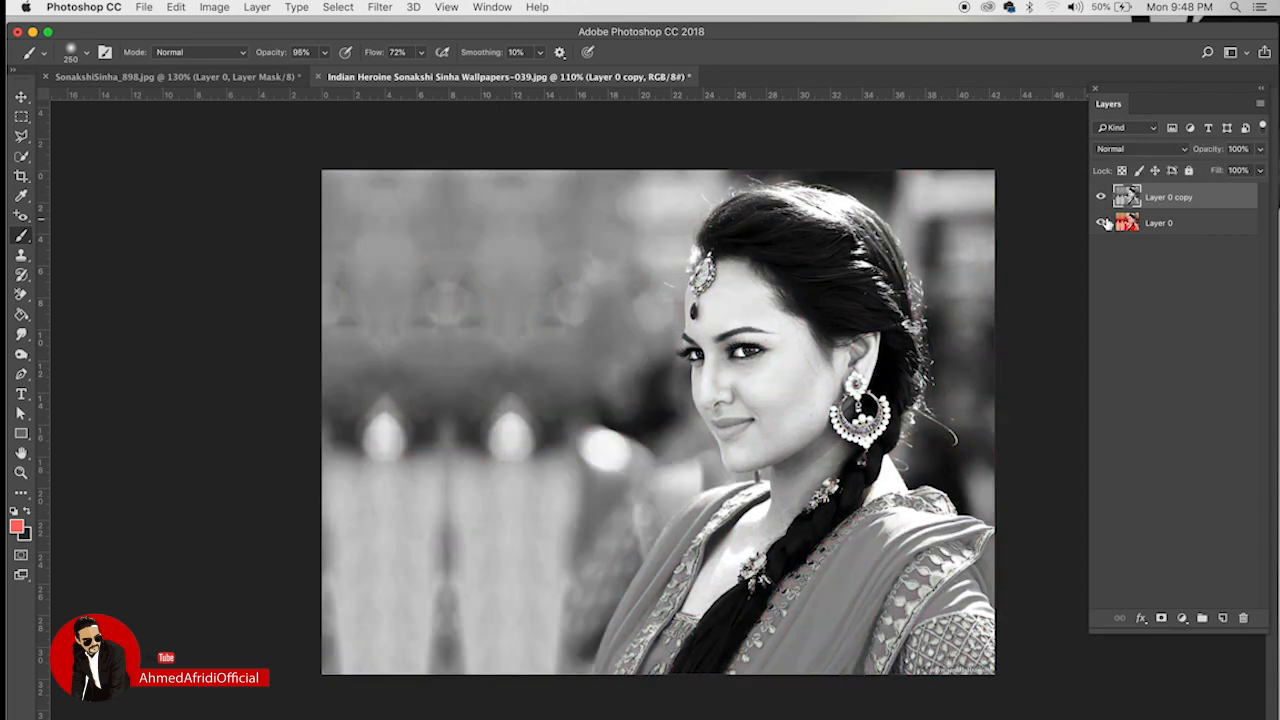
{"action": "left_click", "coordinate": [1162, 619]}
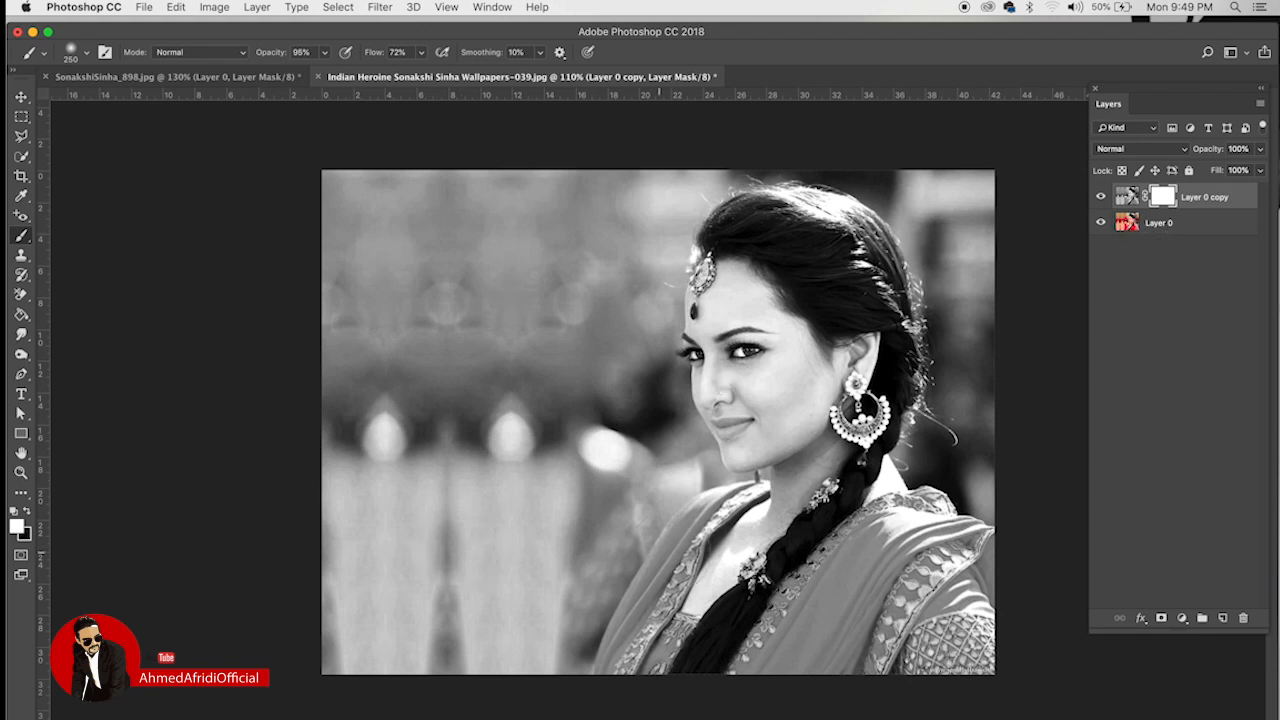
{"action": "left_click", "coordinate": [27, 512]}
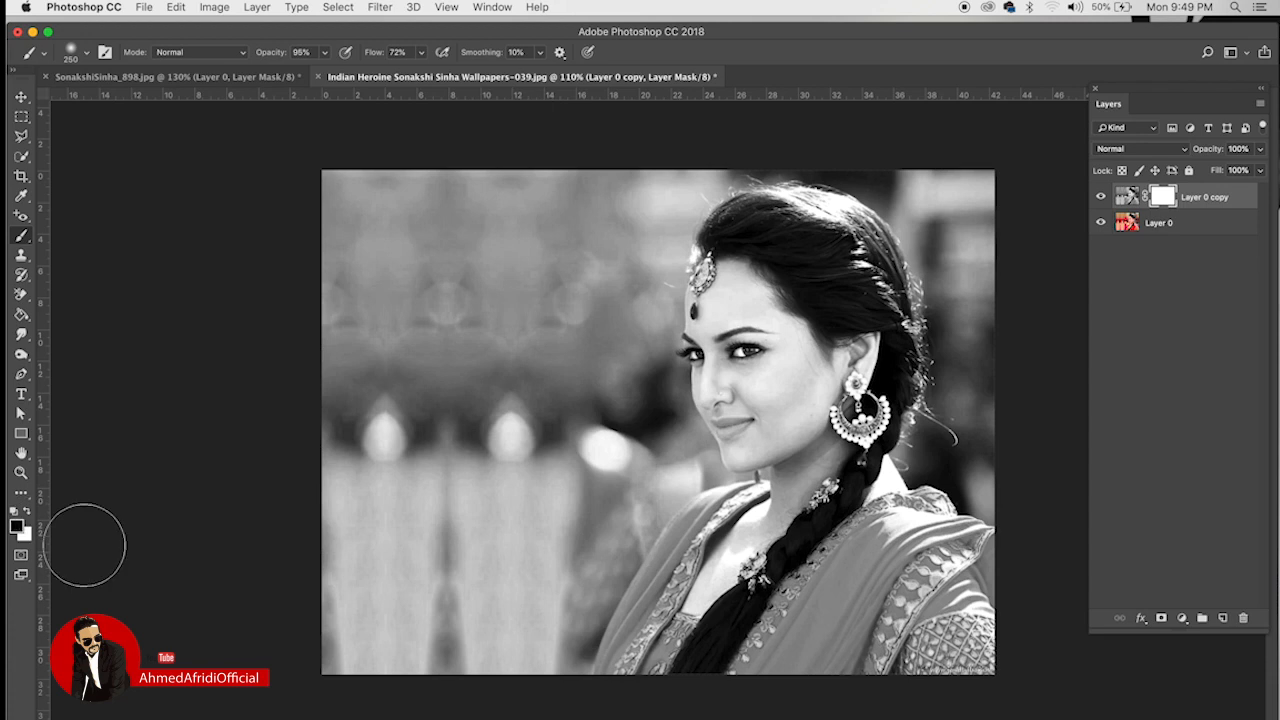
{"action": "mouse_move", "coordinate": [755, 640]}
{"action": "left_mouse_down"}
{"action": "mouse_move", "coordinate": [864, 538]}
{"action": "mouse_move", "coordinate": [911, 512]}
{"action": "mouse_move", "coordinate": [932, 564]}
{"action": "mouse_move", "coordinate": [911, 621]}
{"action": "mouse_move", "coordinate": [457, 606]}
{"action": "mouse_move", "coordinate": [807, 580]}
{"action": "mouse_move", "coordinate": [362, 522]}
{"action": "mouse_move", "coordinate": [340, 492]}
{"action": "left_mouse_up"}
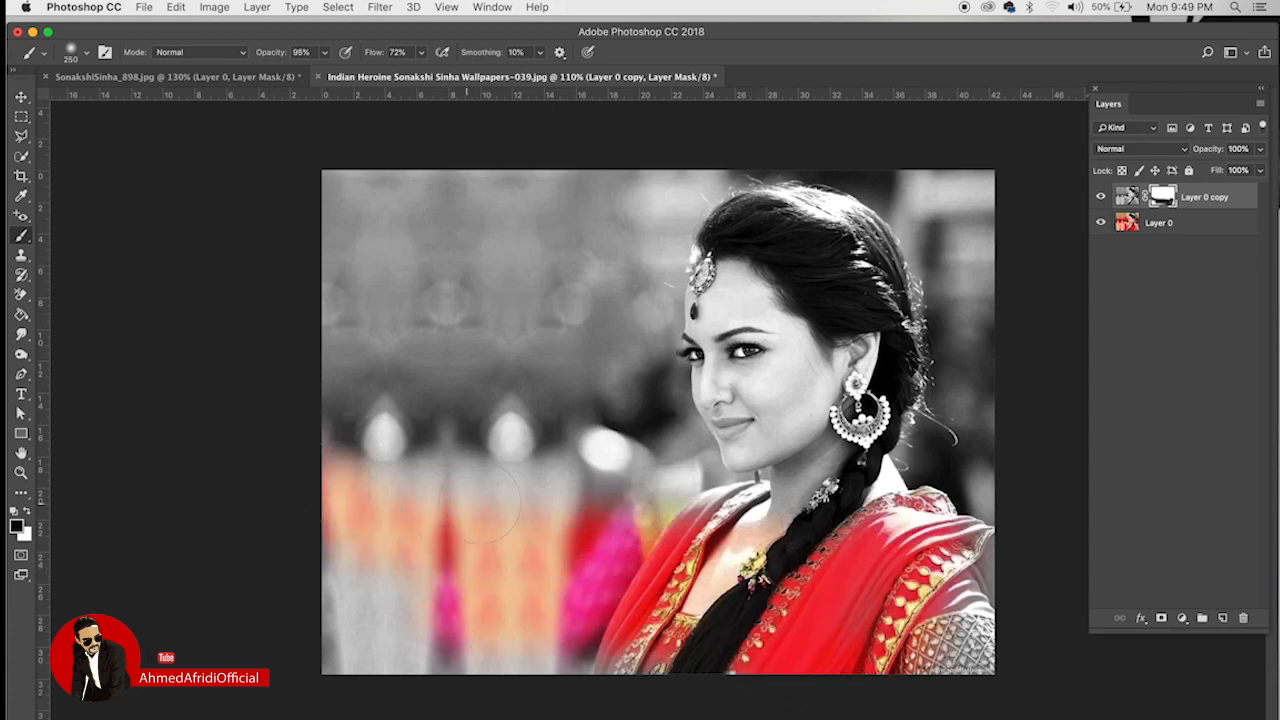
{"action": "left_click", "coordinate": [1101, 223]}
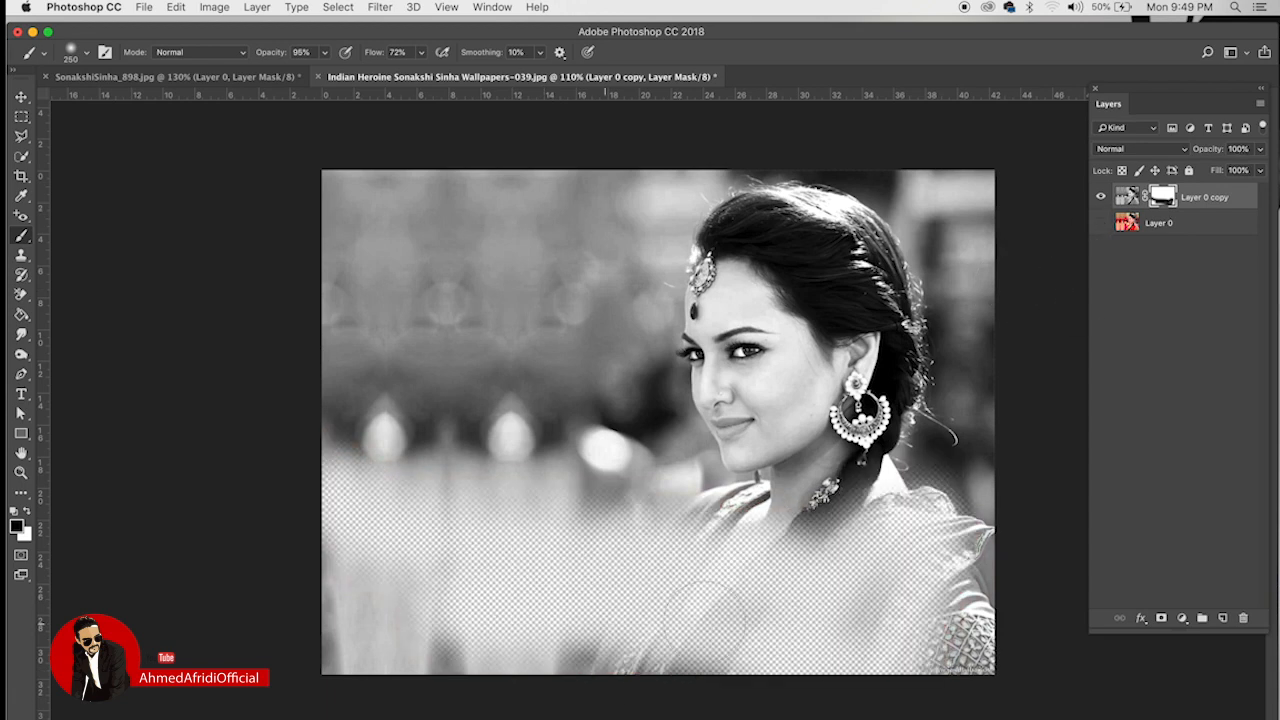
{"action": "left_click", "coordinate": [1101, 223]}
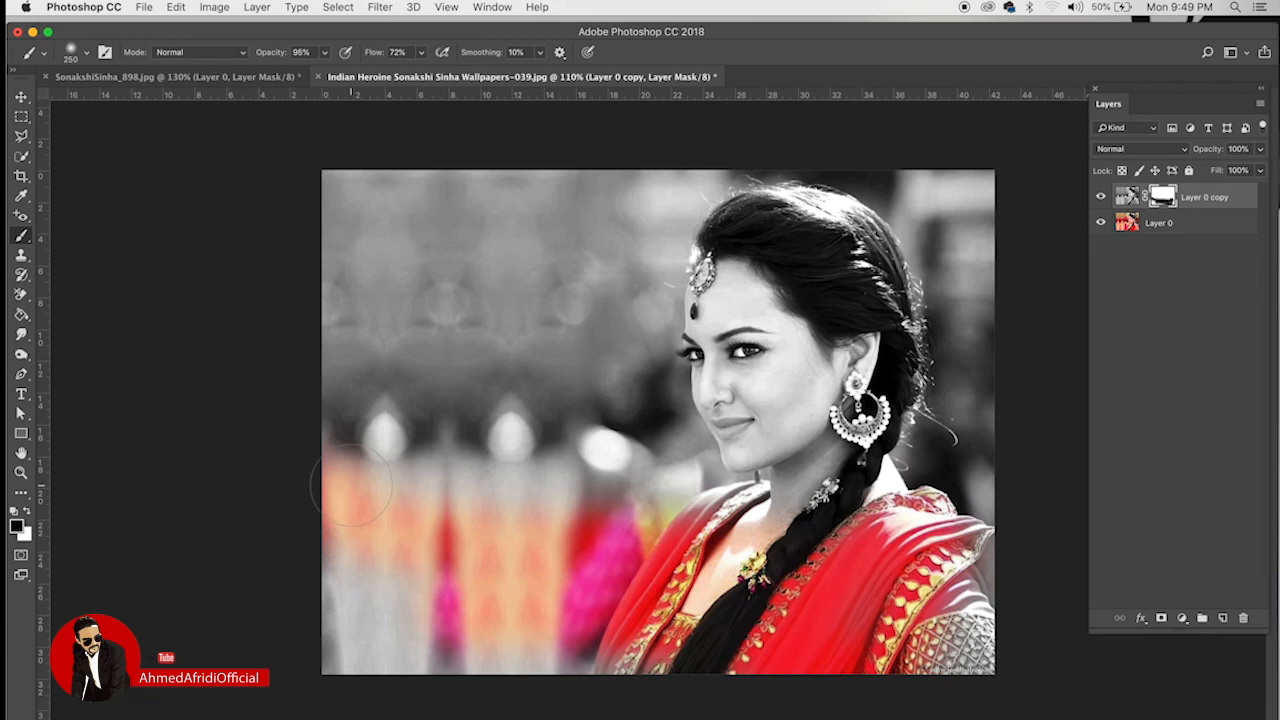
{"action": "key", "text": "x"}
{"action": "mouse_move", "coordinate": [365, 495]}
{"action": "left_mouse_down"}
{"action": "mouse_move", "coordinate": [355, 604]}
{"action": "mouse_move", "coordinate": [365, 624]}
{"action": "mouse_move", "coordinate": [340, 571]}
{"action": "mouse_move", "coordinate": [462, 607]}
{"action": "mouse_move", "coordinate": [450, 647]}
{"action": "mouse_move", "coordinate": [552, 650]}
{"action": "mouse_move", "coordinate": [771, 505]}
{"action": "mouse_move", "coordinate": [975, 495]}
{"action": "left_mouse_up"}
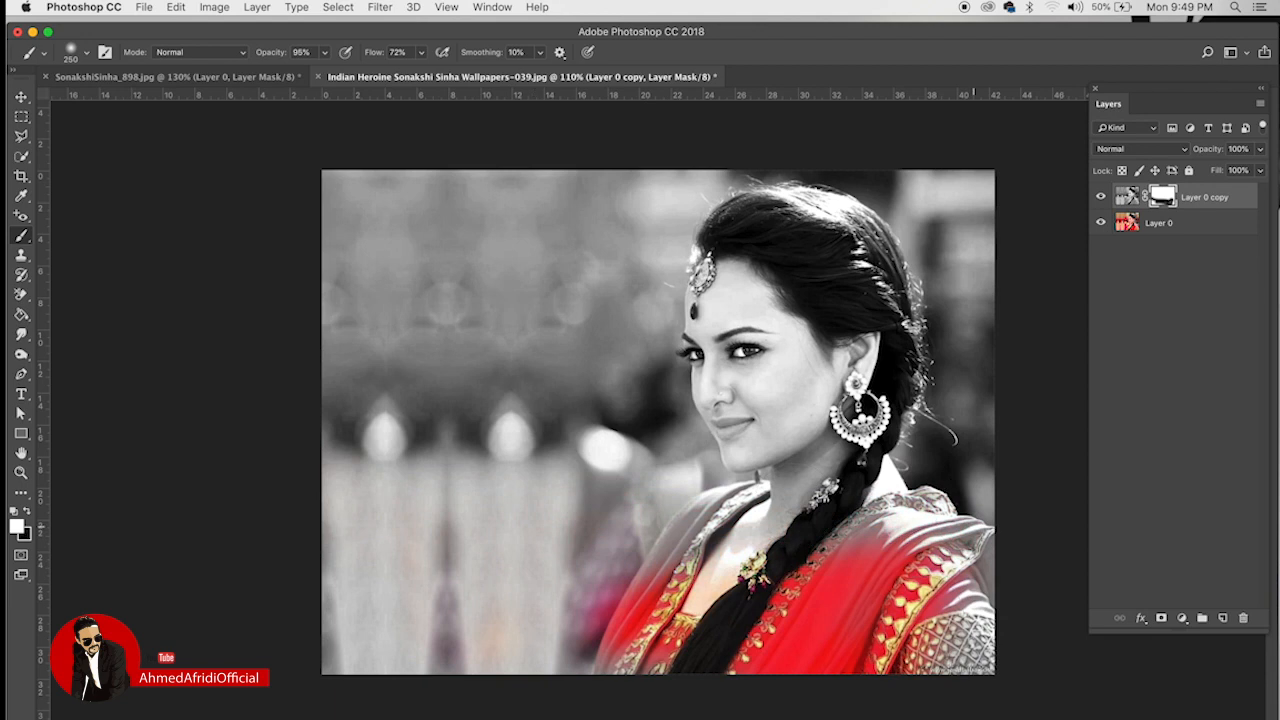
{"action": "mouse_move", "coordinate": [960, 620]}
{"action": "left_mouse_down"}
{"action": "mouse_move", "coordinate": [720, 600]}
{"action": "mouse_move", "coordinate": [600, 615]}
{"action": "left_mouse_up"}
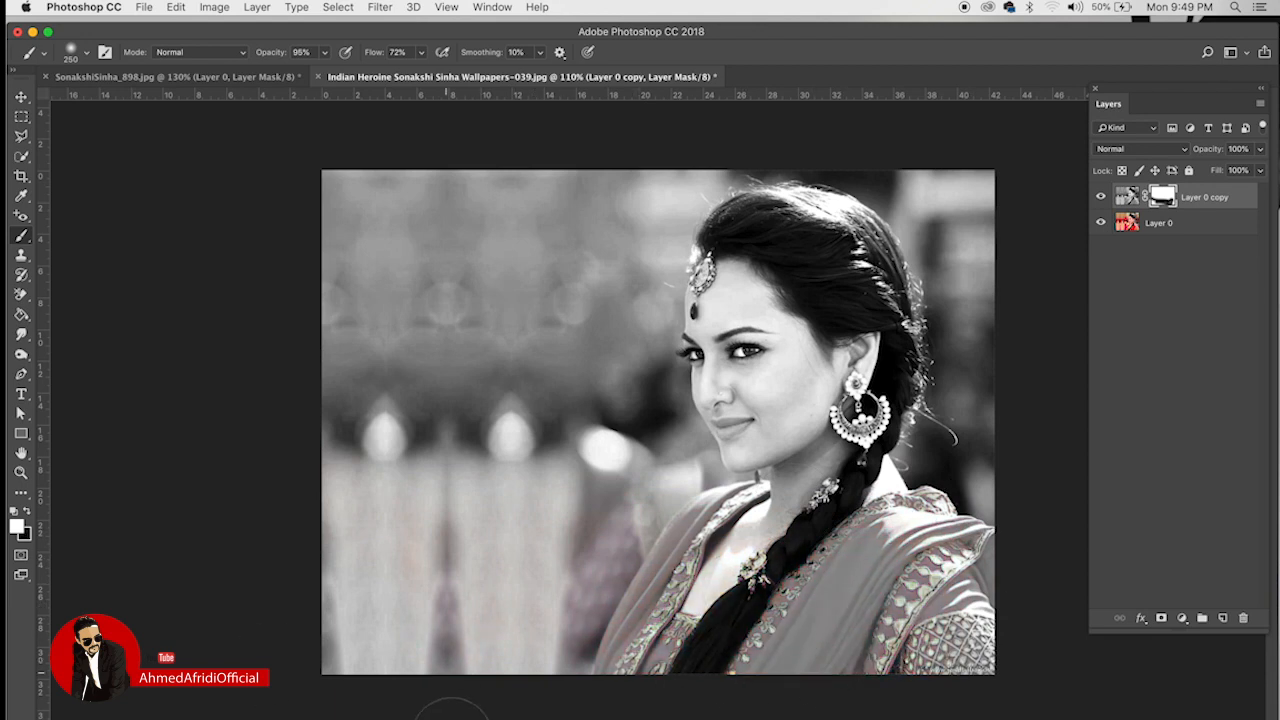
{"action": "mouse_move", "coordinate": [452, 718]}
{"action": "left_mouse_down"}
{"action": "mouse_move", "coordinate": [724, 672]}
{"action": "mouse_move", "coordinate": [638, 560]}
{"action": "left_mouse_up"}
{"action": "left_click", "coordinate": [27, 512]}
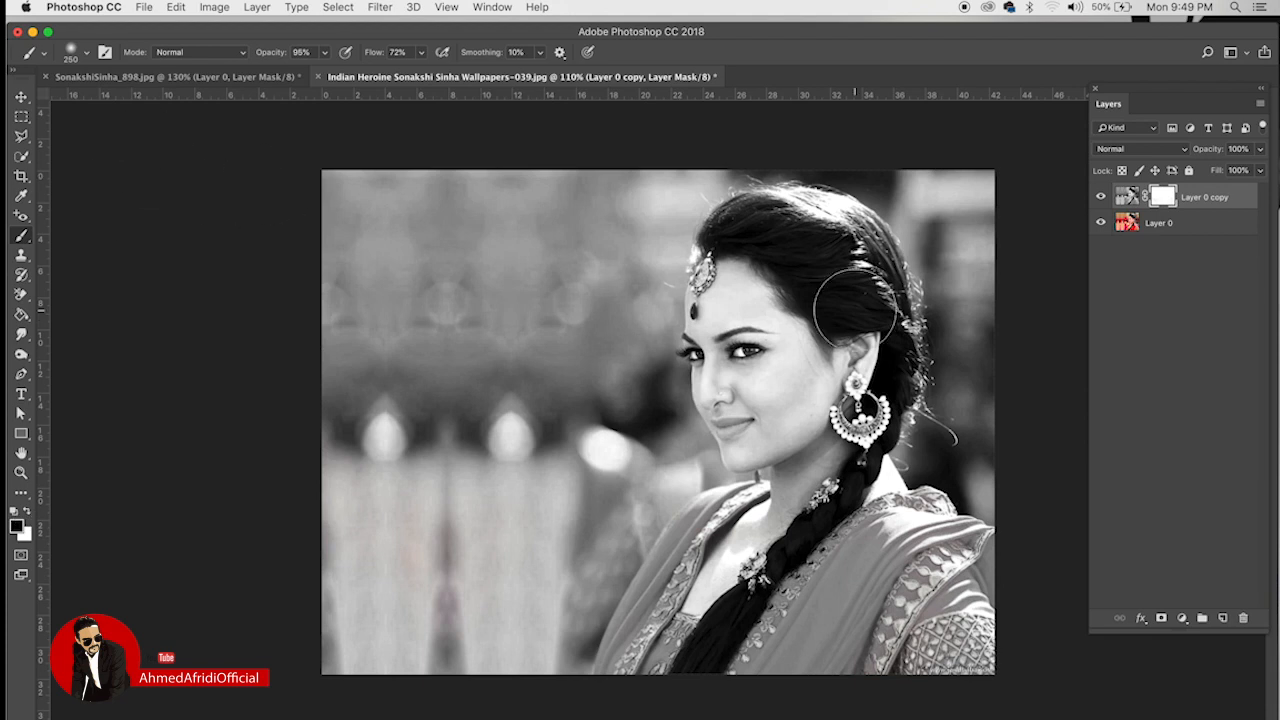
{"action": "key", "text": "bracketleft"}
{"action": "key", "text": "bracketleft"}
{"action": "key", "text": "bracketleft"}
{"action": "key", "text": "bracketleft"}
{"action": "key", "text": "bracketleft"}
{"action": "key", "text": "bracketleft"}
{"action": "key", "text": "bracketleft"}
{"action": "key", "text": "bracketleft"}
{"action": "scroll", "coordinate": [716, 263], "scroll_direction": "up", "scroll_amount": 5}
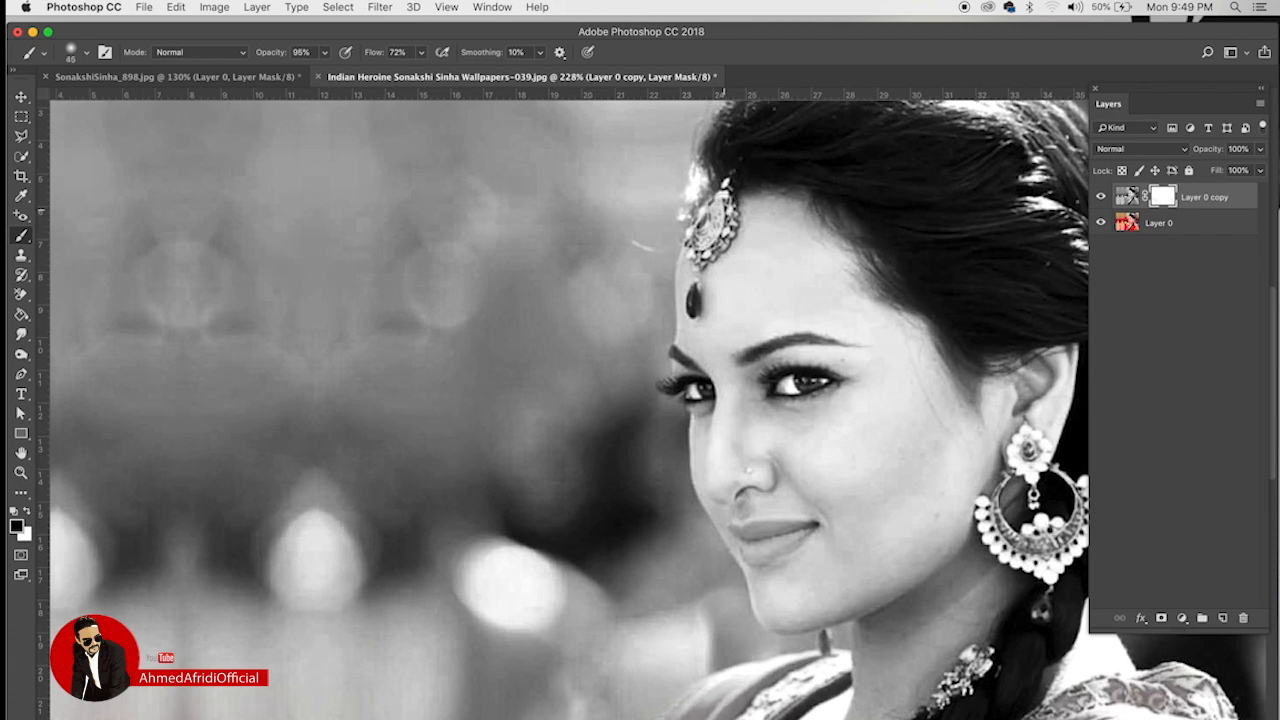
Step: With a shrinking brush, reveal colour on the forehead jewel, bindi and earring's inner arc
{"action": "left_click_drag", "start_coordinate": [722, 200], "coordinate": [708, 238]}
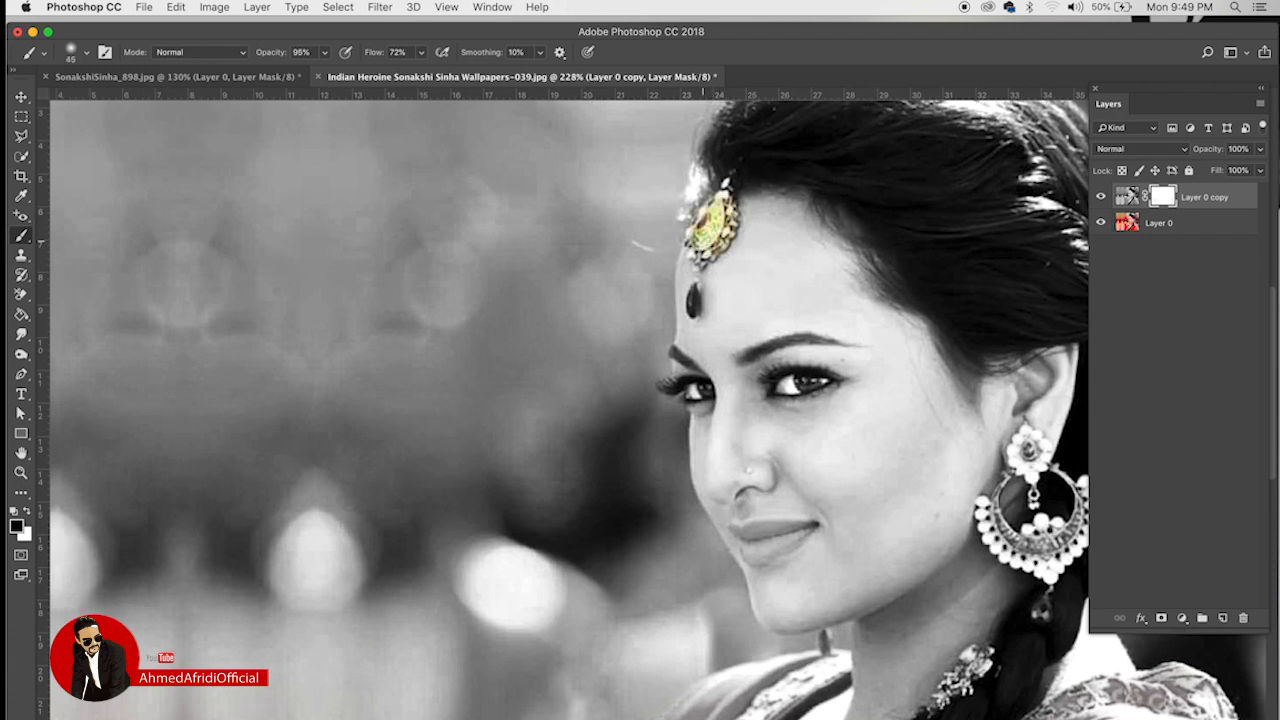
{"action": "key", "text": "bracketleft"}
{"action": "key", "text": "bracketleft"}
{"action": "key", "text": "bracketleft"}
{"action": "mouse_move", "coordinate": [726, 190]}
{"action": "left_mouse_down"}
{"action": "mouse_move", "coordinate": [716, 256]}
{"action": "mouse_move", "coordinate": [700, 255]}
{"action": "mouse_move", "coordinate": [695, 220]}
{"action": "mouse_move", "coordinate": [697, 250]}
{"action": "left_mouse_up"}
{"action": "key", "text": "bracketleft"}
{"action": "key", "text": "bracketleft"}
{"action": "key", "text": "bracketleft"}
{"action": "mouse_move", "coordinate": [691, 300]}
{"action": "left_mouse_down"}
{"action": "mouse_move", "coordinate": [698, 262]}
{"action": "mouse_move", "coordinate": [690, 316]}
{"action": "left_mouse_up"}
{"action": "scroll", "coordinate": [685, 340], "scroll_direction": "right", "scroll_amount": 5}
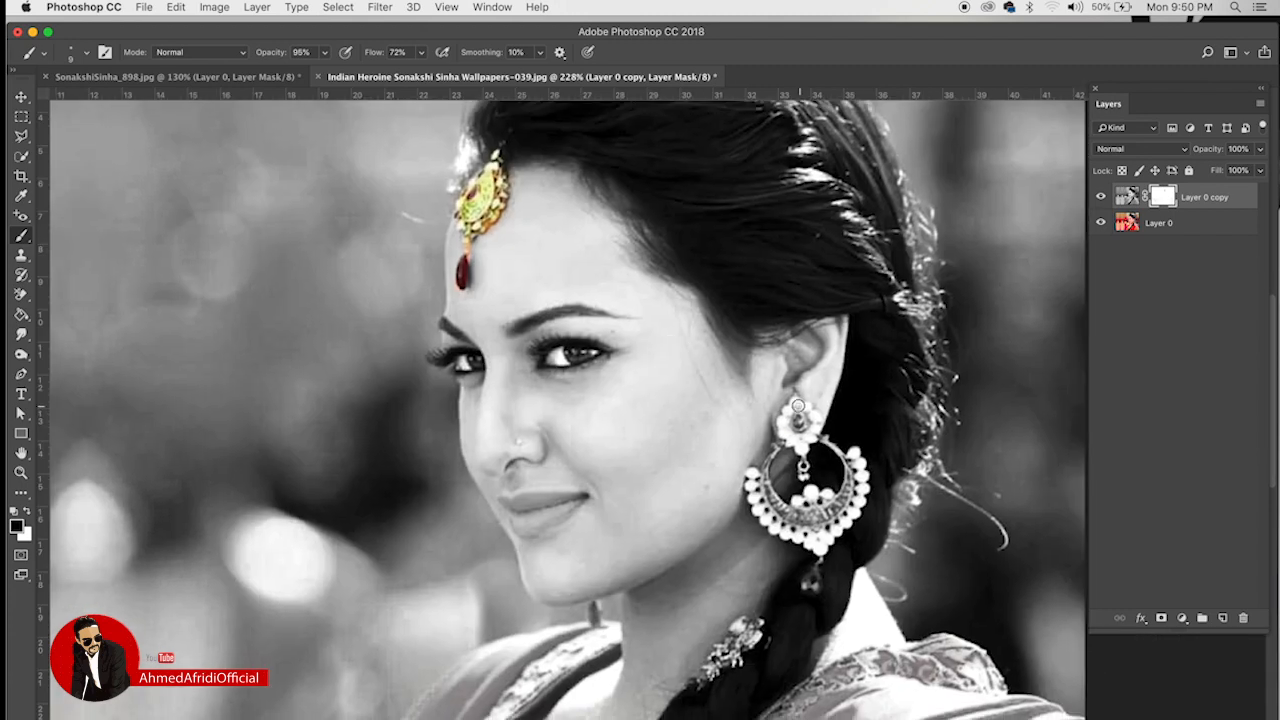
{"action": "mouse_move", "coordinate": [858, 458]}
{"action": "left_mouse_down"}
{"action": "mouse_move", "coordinate": [857, 499]}
{"action": "mouse_move", "coordinate": [835, 530]}
{"action": "mouse_move", "coordinate": [770, 489]}
{"action": "mouse_move", "coordinate": [825, 499]}
{"action": "mouse_move", "coordinate": [842, 472]}
{"action": "mouse_move", "coordinate": [813, 515]}
{"action": "mouse_move", "coordinate": [755, 476]}
{"action": "mouse_move", "coordinate": [770, 516]}
{"action": "mouse_move", "coordinate": [803, 539]}
{"action": "mouse_move", "coordinate": [822, 547]}
{"action": "mouse_move", "coordinate": [852, 464]}
{"action": "mouse_move", "coordinate": [814, 430]}
{"action": "mouse_move", "coordinate": [804, 466]}
{"action": "mouse_move", "coordinate": [805, 402]}
{"action": "mouse_move", "coordinate": [817, 422]}
{"action": "mouse_move", "coordinate": [802, 402]}
{"action": "mouse_move", "coordinate": [785, 417]}
{"action": "mouse_move", "coordinate": [806, 446]}
{"action": "left_mouse_up"}
{"action": "scroll", "coordinate": [686, 323], "scroll_direction": "down", "scroll_amount": 2}
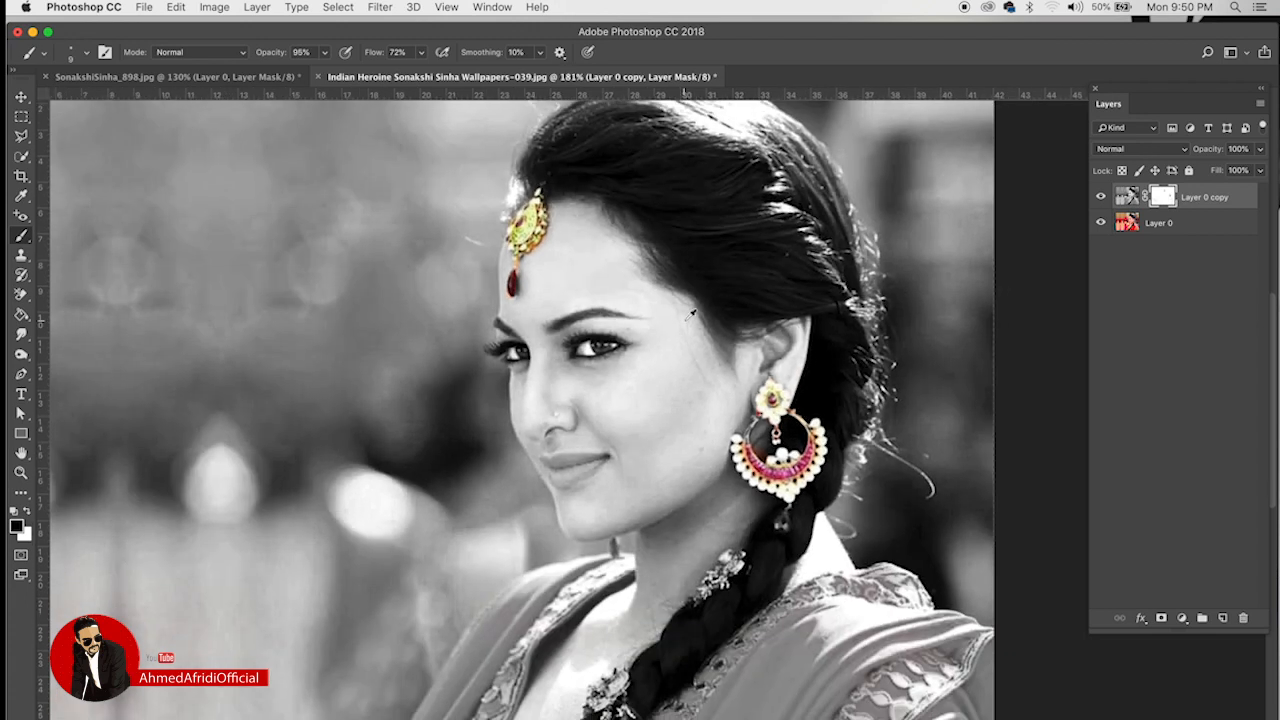
{"action": "scroll", "coordinate": [690, 318], "scroll_direction": "down", "scroll_amount": 1}
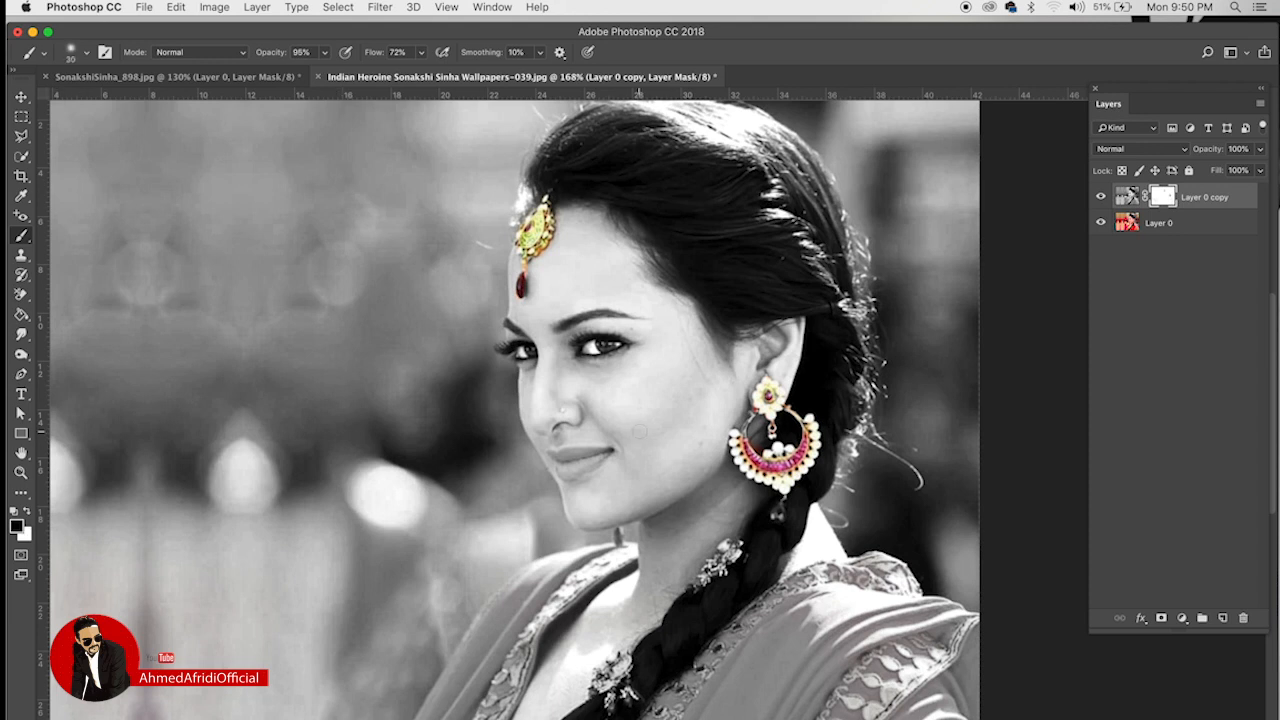
Step: Paint colour across the cheek and lips, then paint white to remove the stray pink
{"action": "key", "text": "bracketright"}
{"action": "key", "text": "bracketright"}
{"action": "key", "text": "bracketright"}
{"action": "key", "text": "bracketright"}
{"action": "key", "text": "bracketright"}
{"action": "mouse_move", "coordinate": [638, 395]}
{"action": "left_mouse_down"}
{"action": "mouse_move", "coordinate": [463, 481]}
{"action": "mouse_move", "coordinate": [273, 543]}
{"action": "left_mouse_up"}
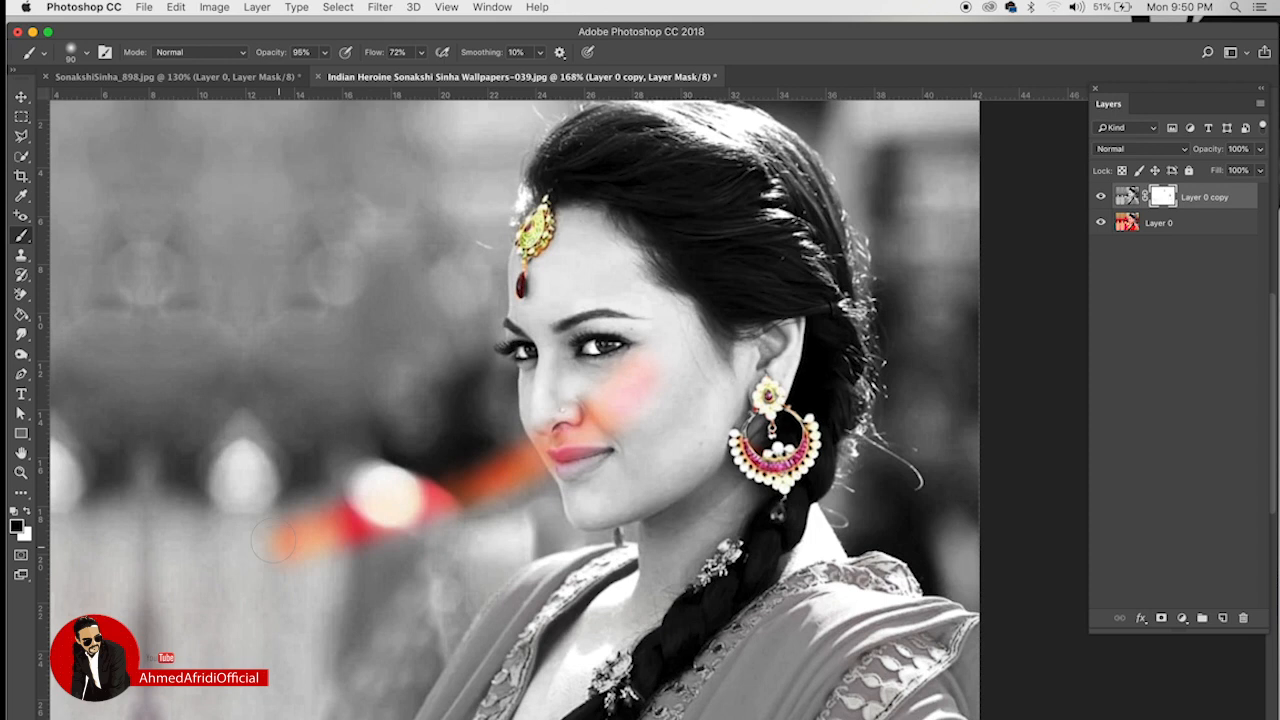
{"action": "left_click", "coordinate": [29, 513]}
{"action": "mouse_move", "coordinate": [652, 398]}
{"action": "left_mouse_down"}
{"action": "mouse_move", "coordinate": [360, 520]}
{"action": "mouse_move", "coordinate": [430, 510]}
{"action": "left_mouse_up"}
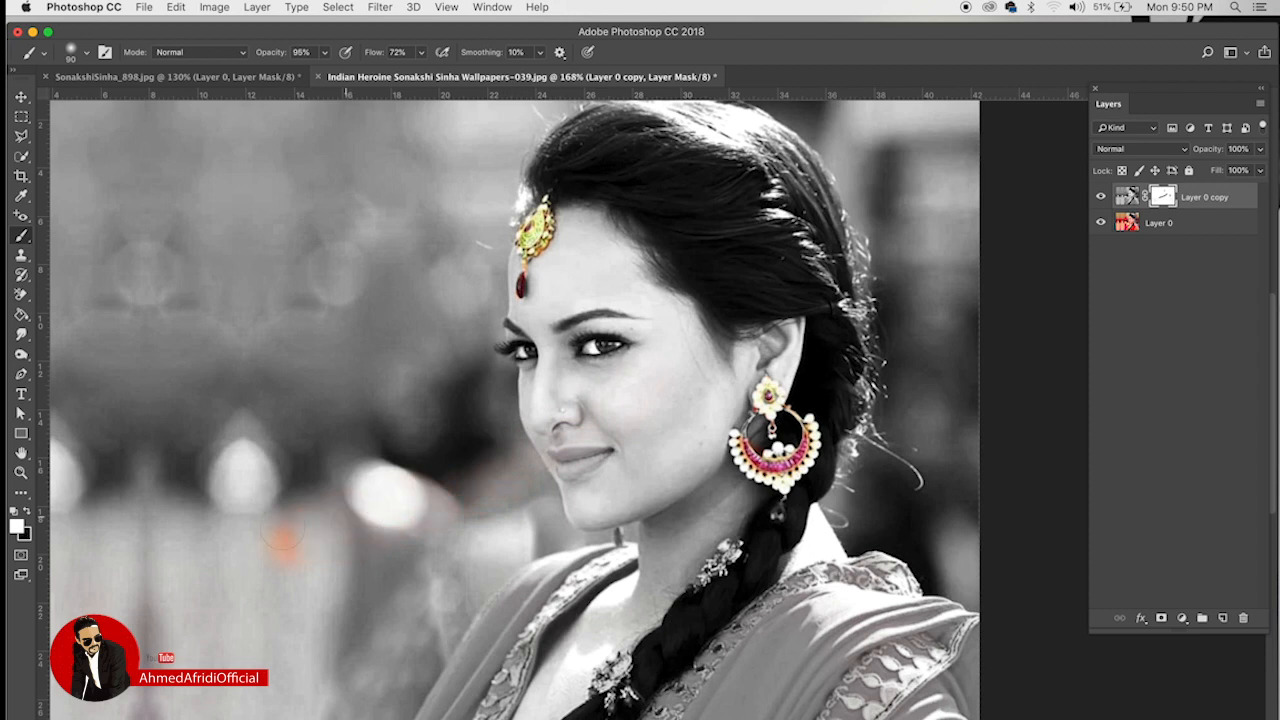
{"action": "left_click_drag", "start_coordinate": [275, 560], "coordinate": [627, 406]}
{"action": "scroll", "coordinate": [608, 362], "scroll_direction": "down", "scroll_amount": 9}
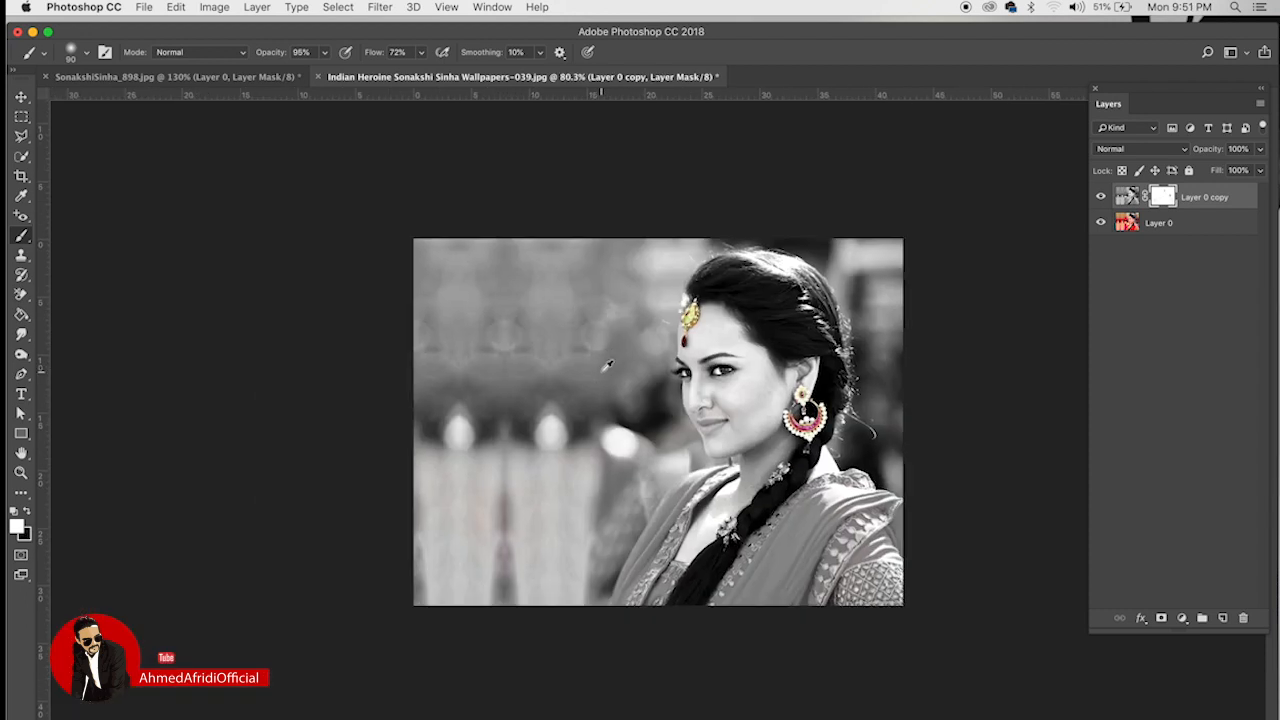
{"action": "scroll", "coordinate": [607, 366], "scroll_direction": "up", "scroll_amount": 4}
{"action": "scroll", "coordinate": [605, 366], "scroll_direction": "up", "scroll_amount": 2}
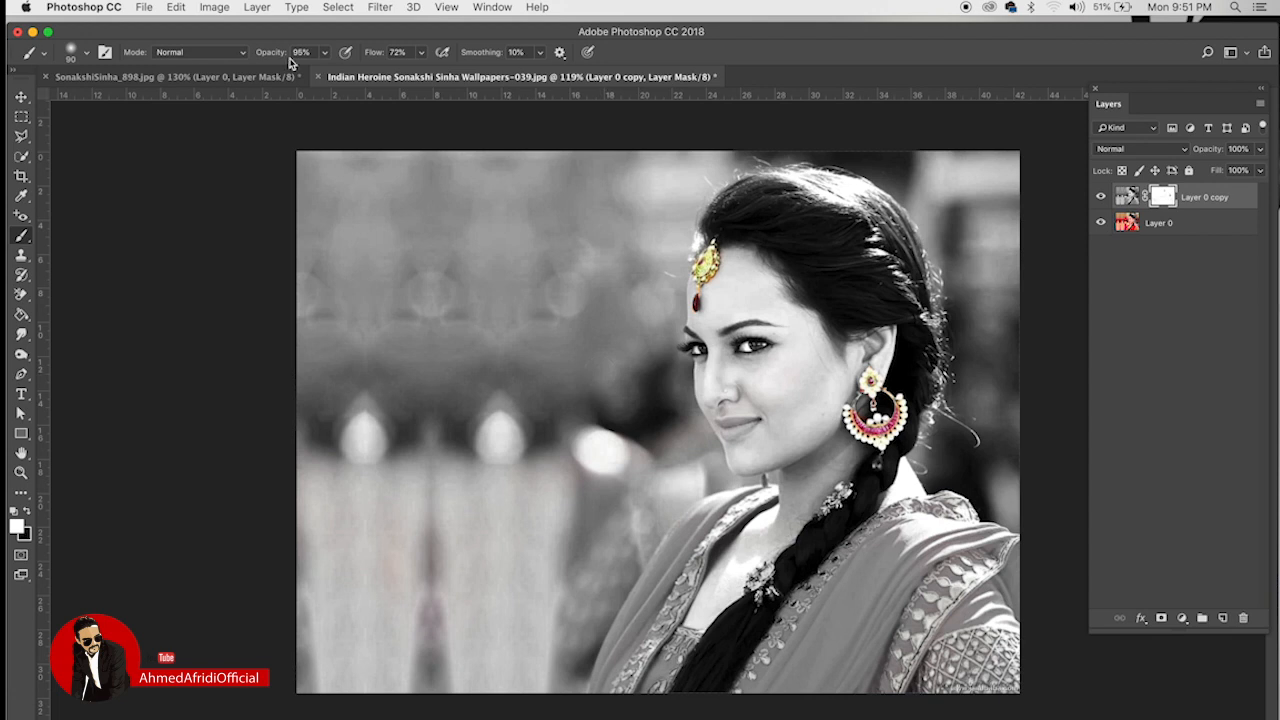
Step: Close the black-and-white portrait and the yellow-suit photo, discarding changes to both
{"action": "left_click", "coordinate": [318, 76]}
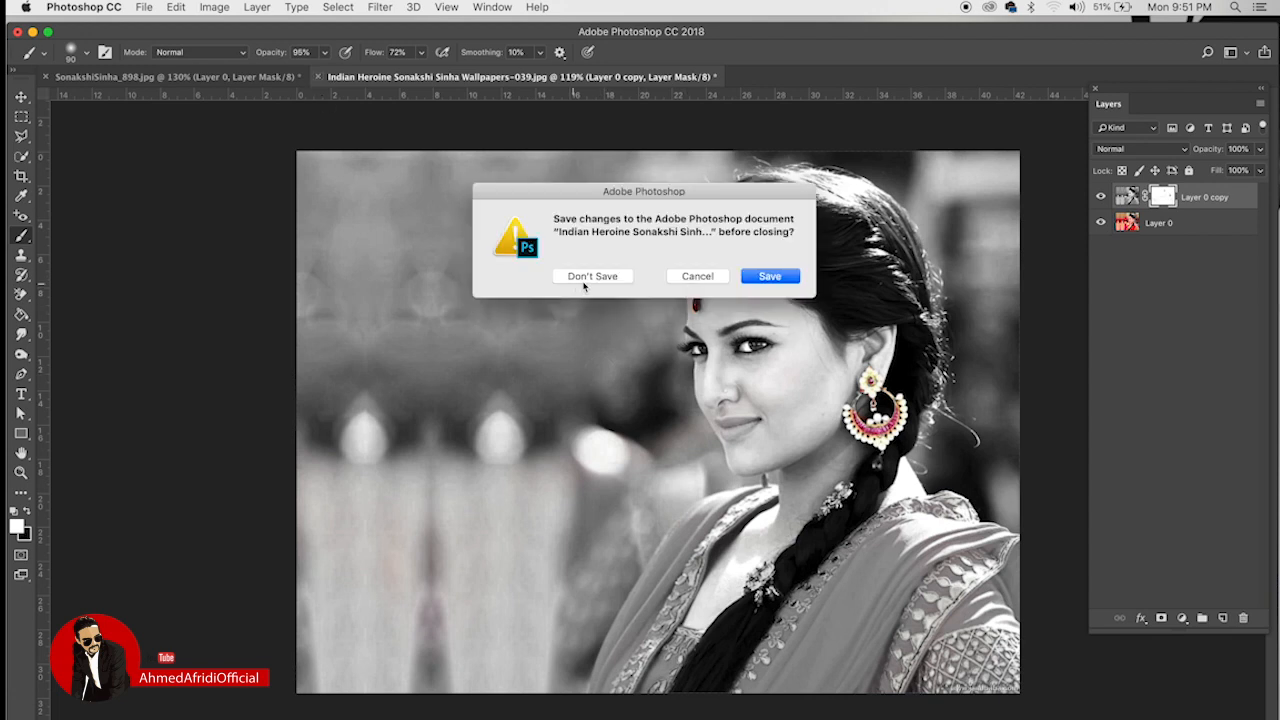
{"action": "left_click", "coordinate": [593, 276]}
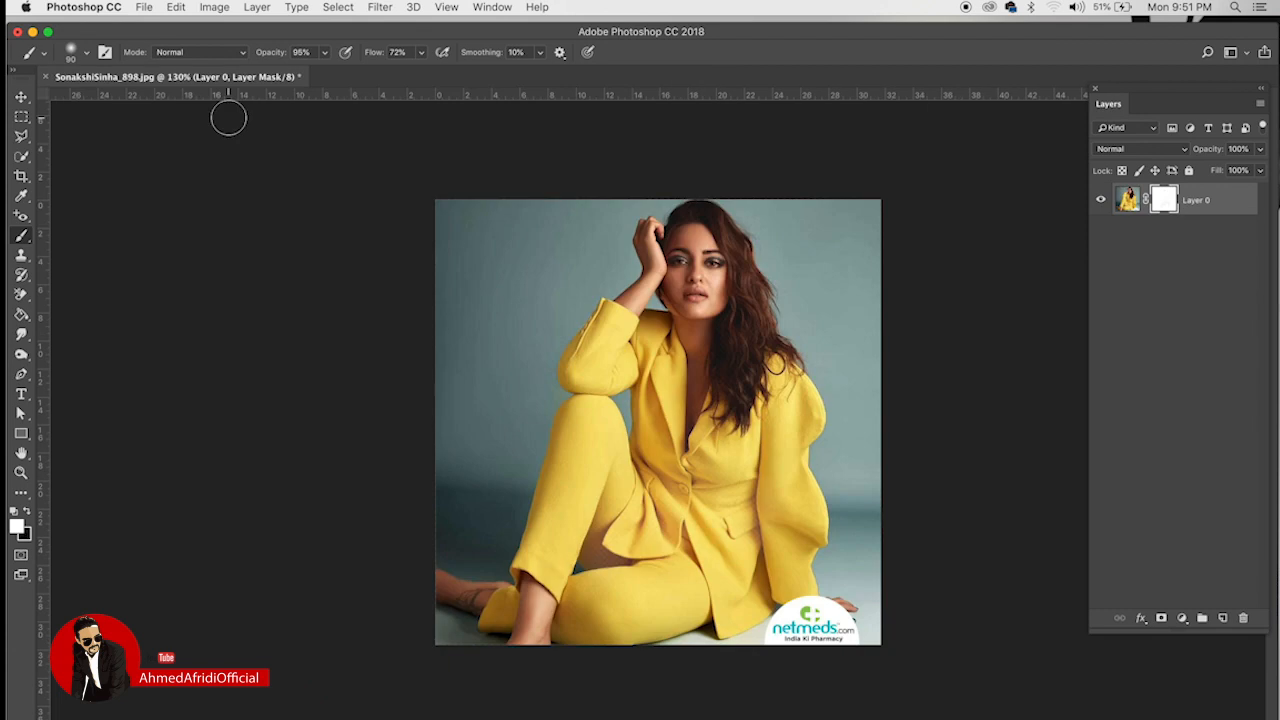
{"action": "left_click", "coordinate": [46, 77]}
{"action": "left_click", "coordinate": [582, 280]}
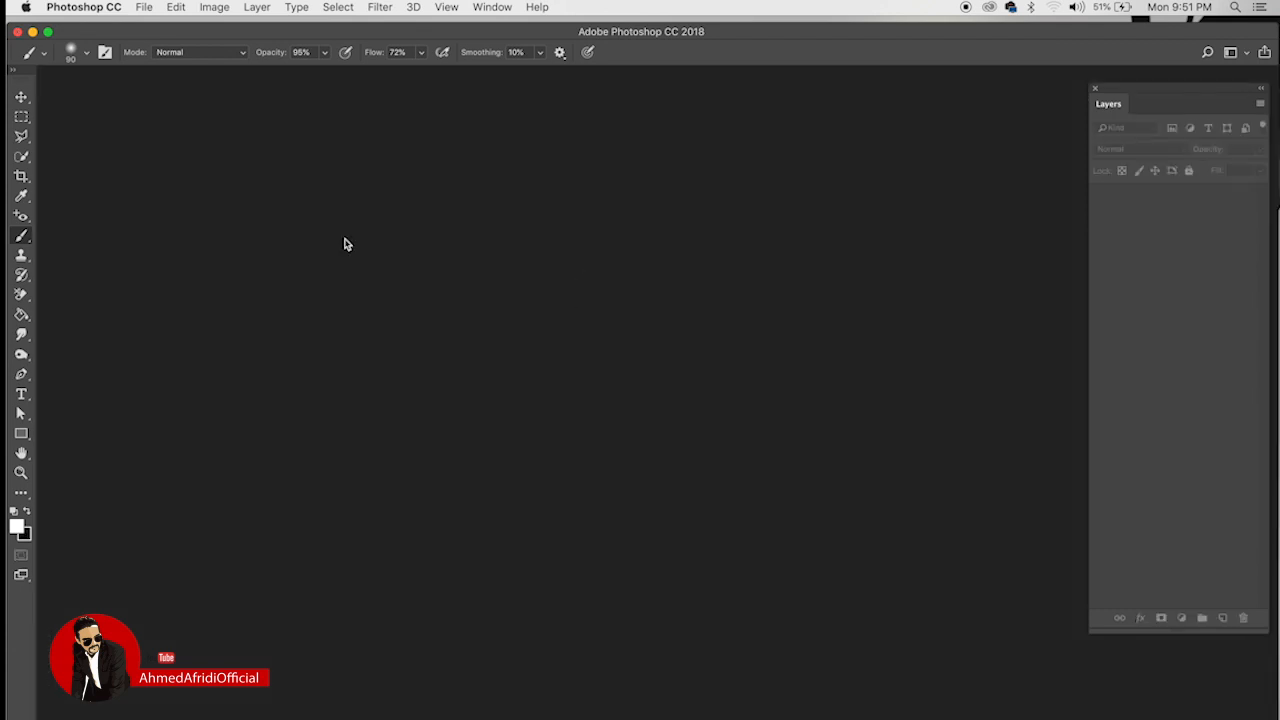
Step: Create a new 1920 x 1080 document at 100 ppi in RGB Color
{"action": "left_click", "coordinate": [143, 7]}
{"action": "left_click", "coordinate": [156, 26]}
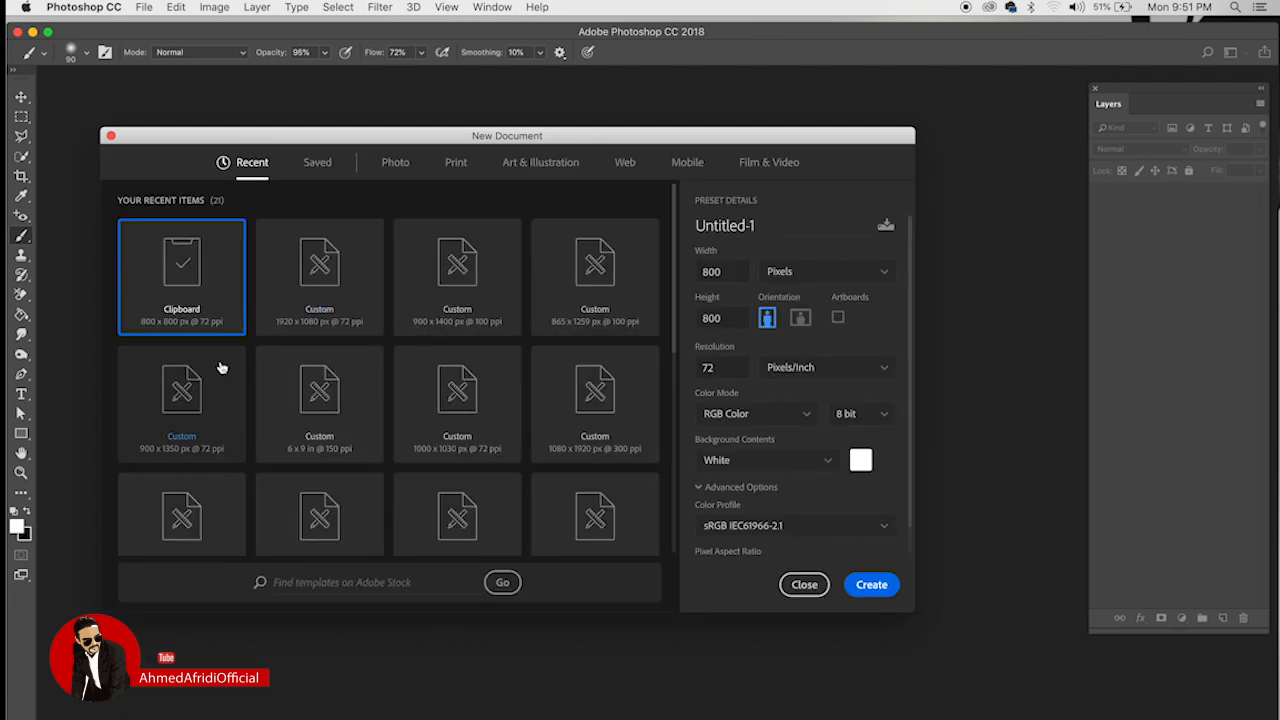
{"action": "left_click", "coordinate": [280, 276]}
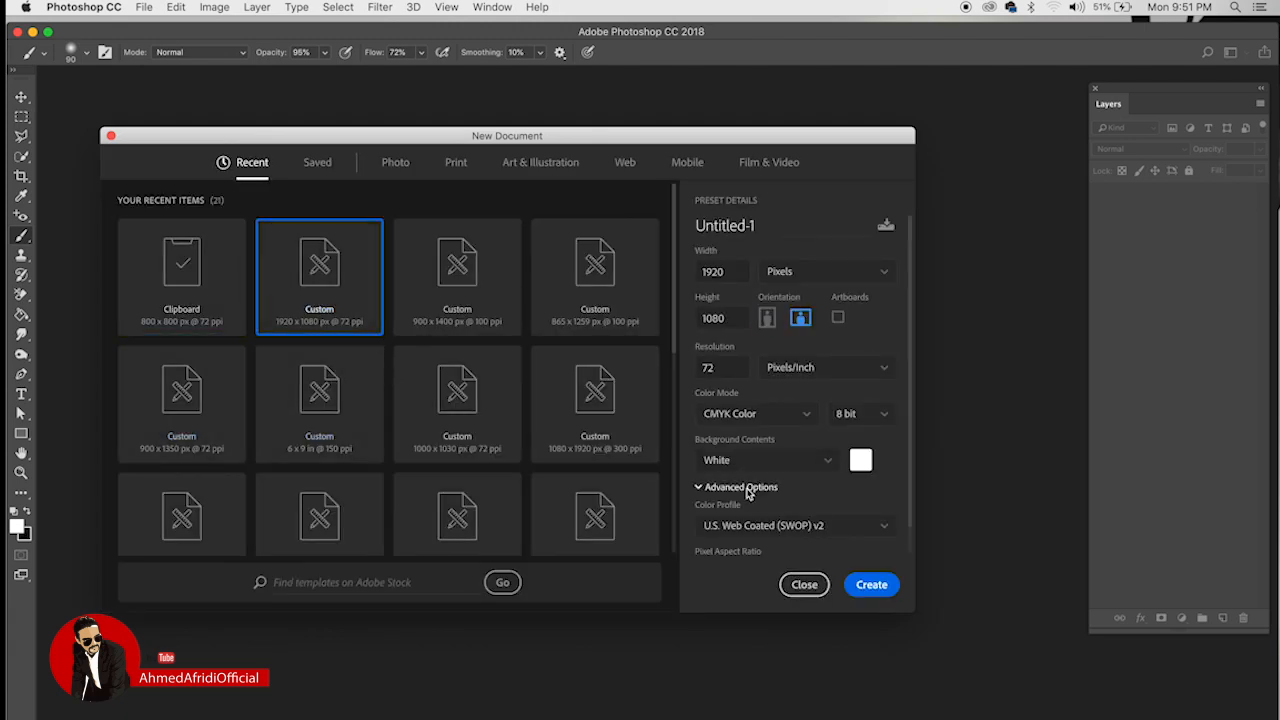
{"action": "double_click", "coordinate": [726, 367]}
{"action": "type", "text": "100"}
{"action": "left_click", "coordinate": [789, 420]}
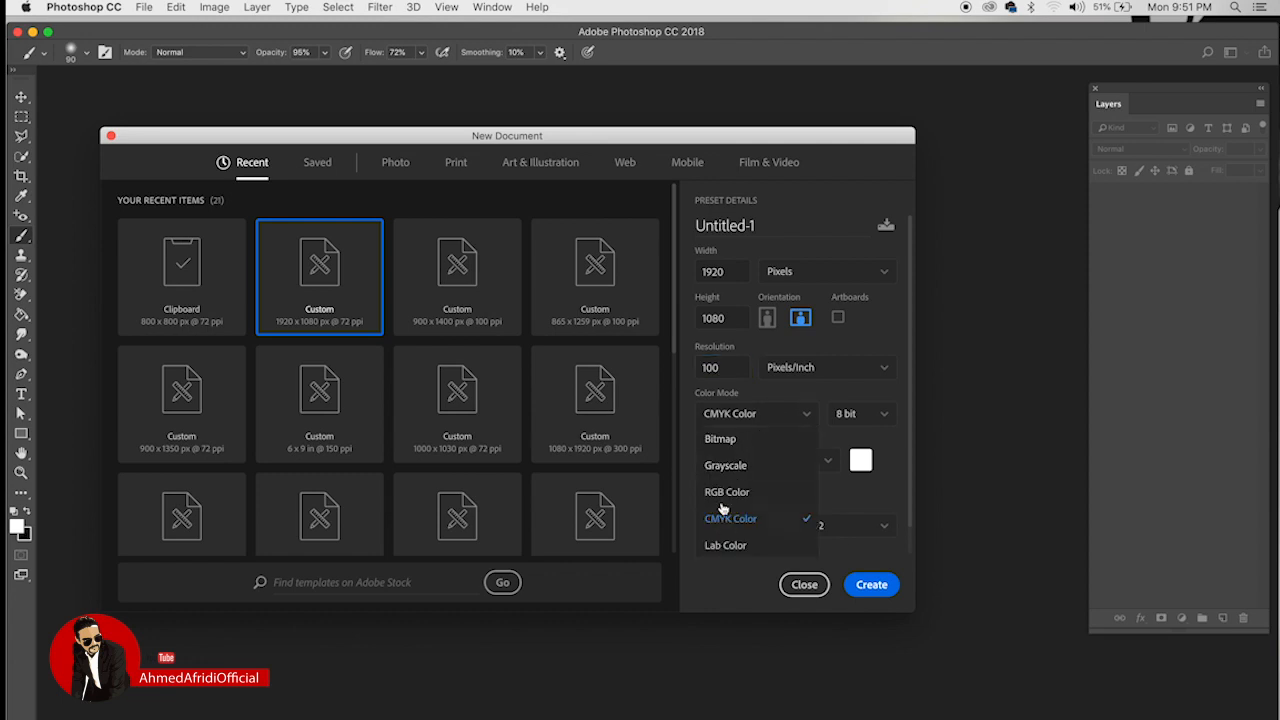
{"action": "left_click", "coordinate": [800, 492]}
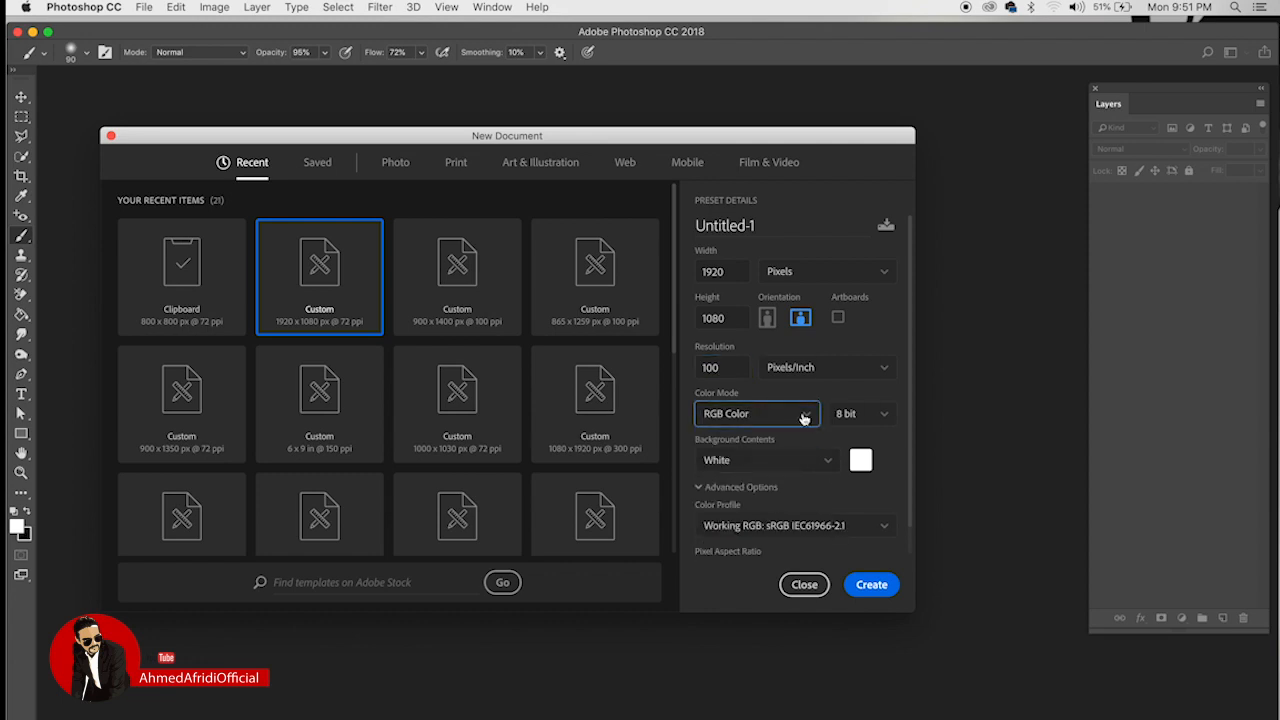
{"action": "left_click", "coordinate": [871, 584]}
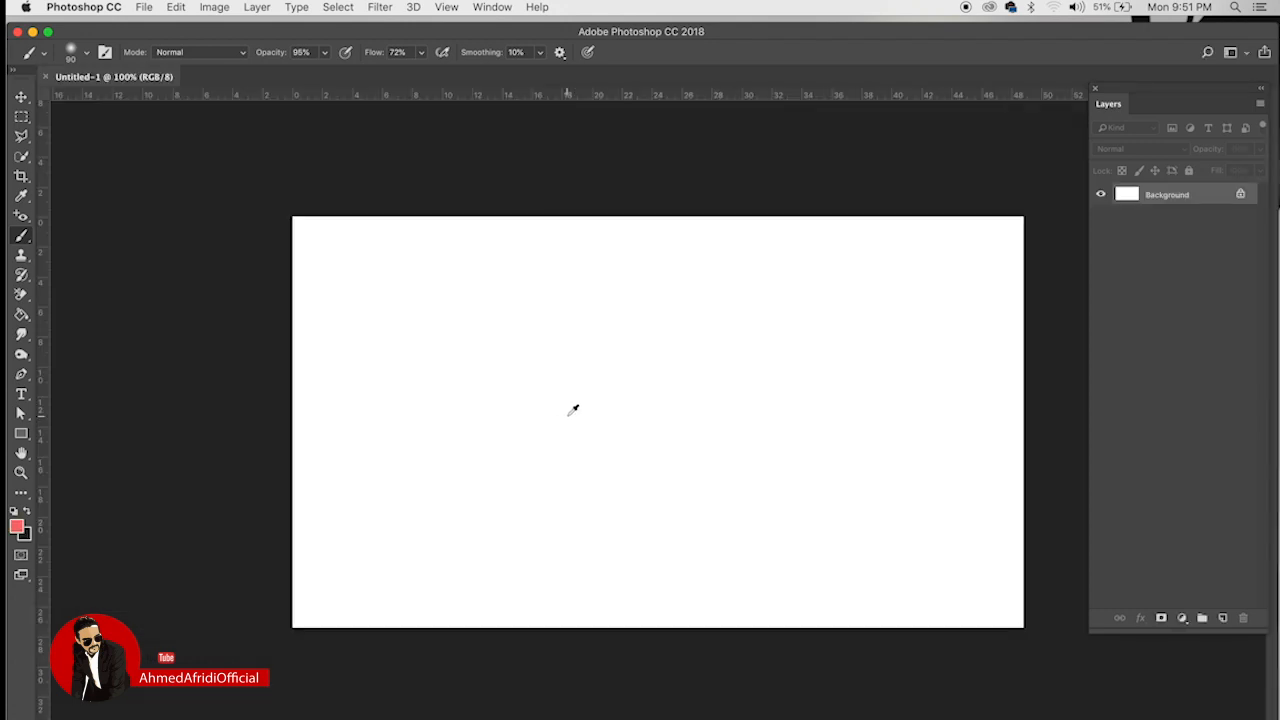
Step: Reopen the yellow-suit photo SonakshiSinha_898.jpg
{"action": "scroll", "coordinate": [573, 410], "scroll_direction": "up", "scroll_amount": 1}
{"action": "scroll", "coordinate": [579, 409], "scroll_direction": "up", "scroll_amount": 1}
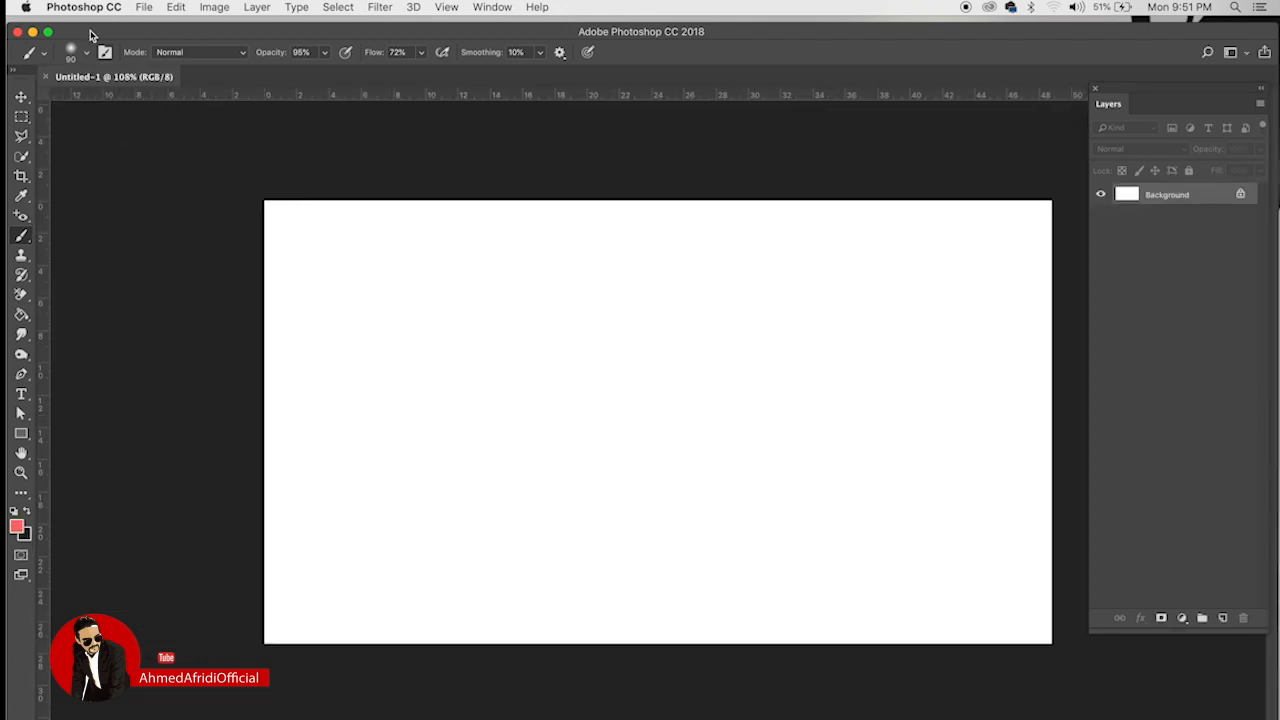
{"action": "left_click", "coordinate": [143, 7]}
{"action": "left_click", "coordinate": [160, 37]}
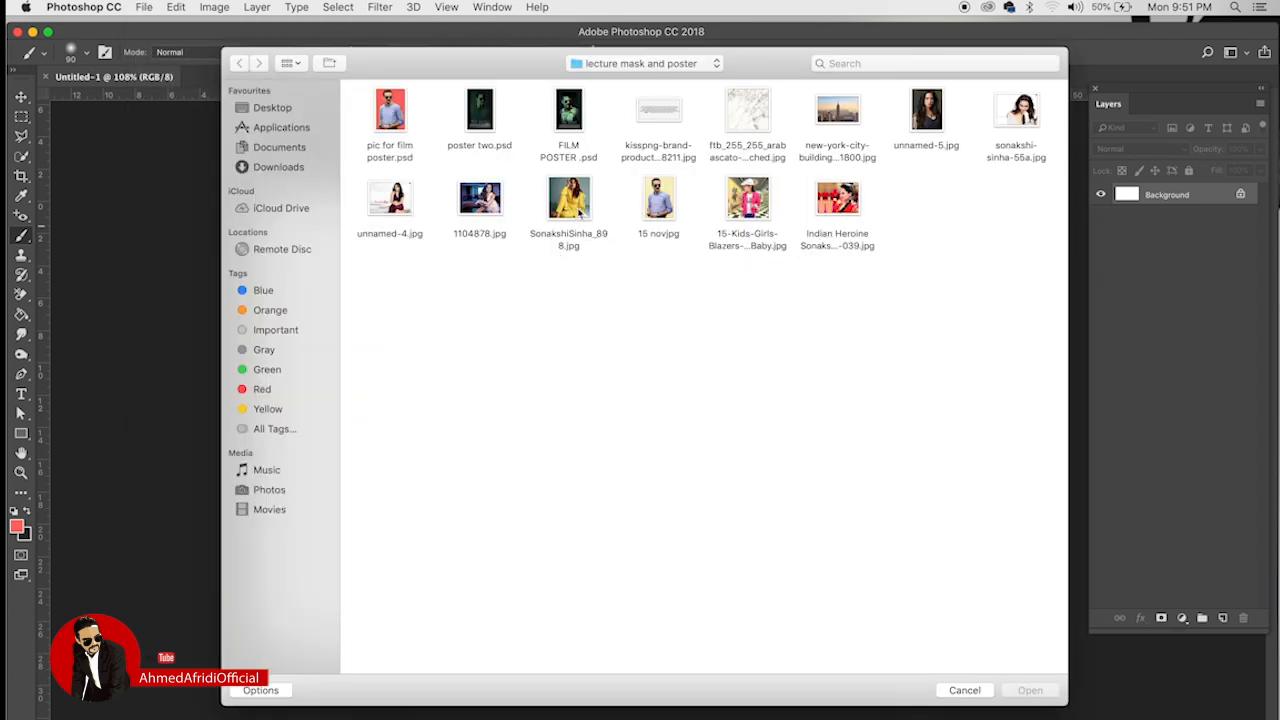
{"action": "left_click", "coordinate": [579, 210]}
{"action": "left_click", "coordinate": [1030, 690]}
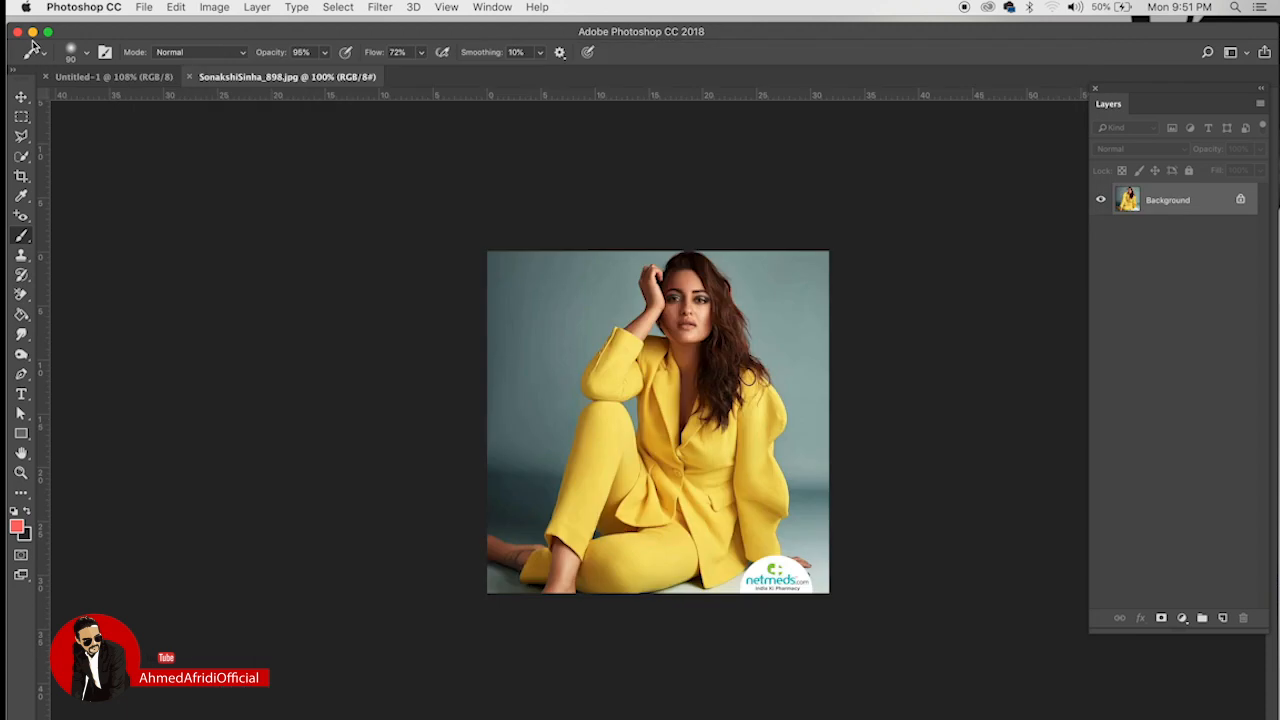
Step: Paste the photo into Untitled-1 as Layer 1, shift it left, unlock Layer 0, add empty Layer 2
{"action": "key", "text": "v"}
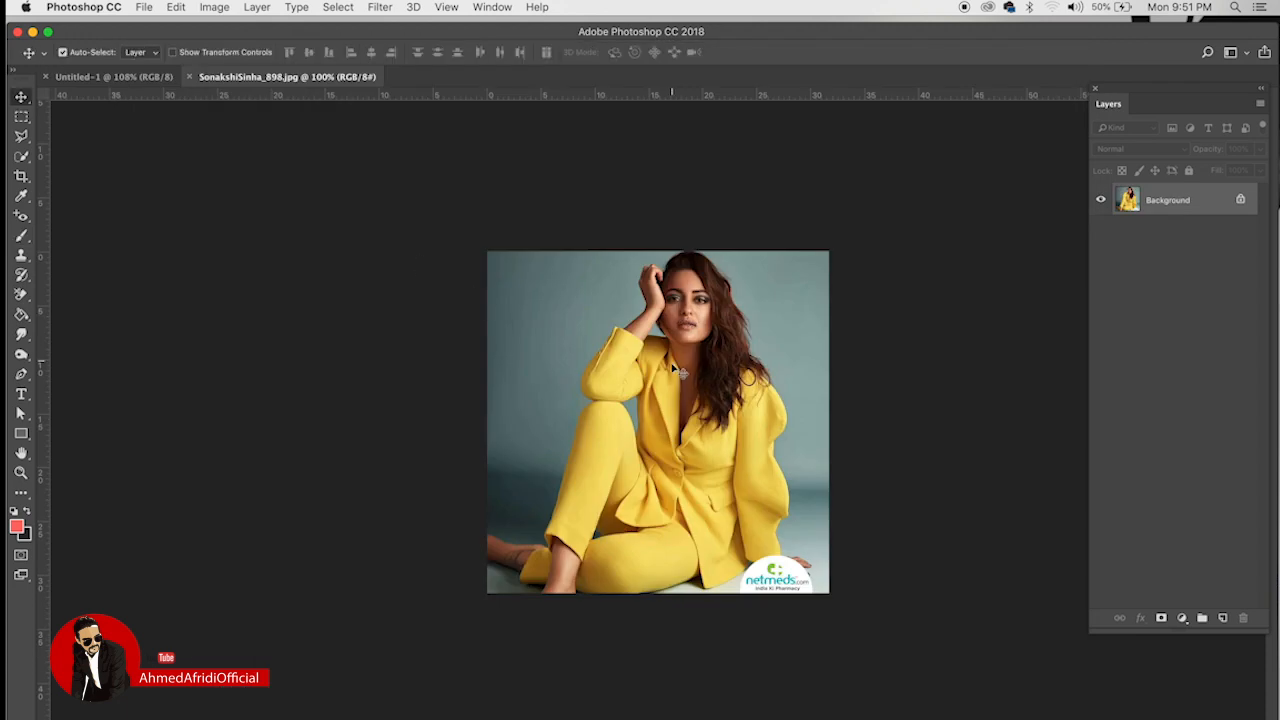
{"action": "left_click", "coordinate": [143, 80]}
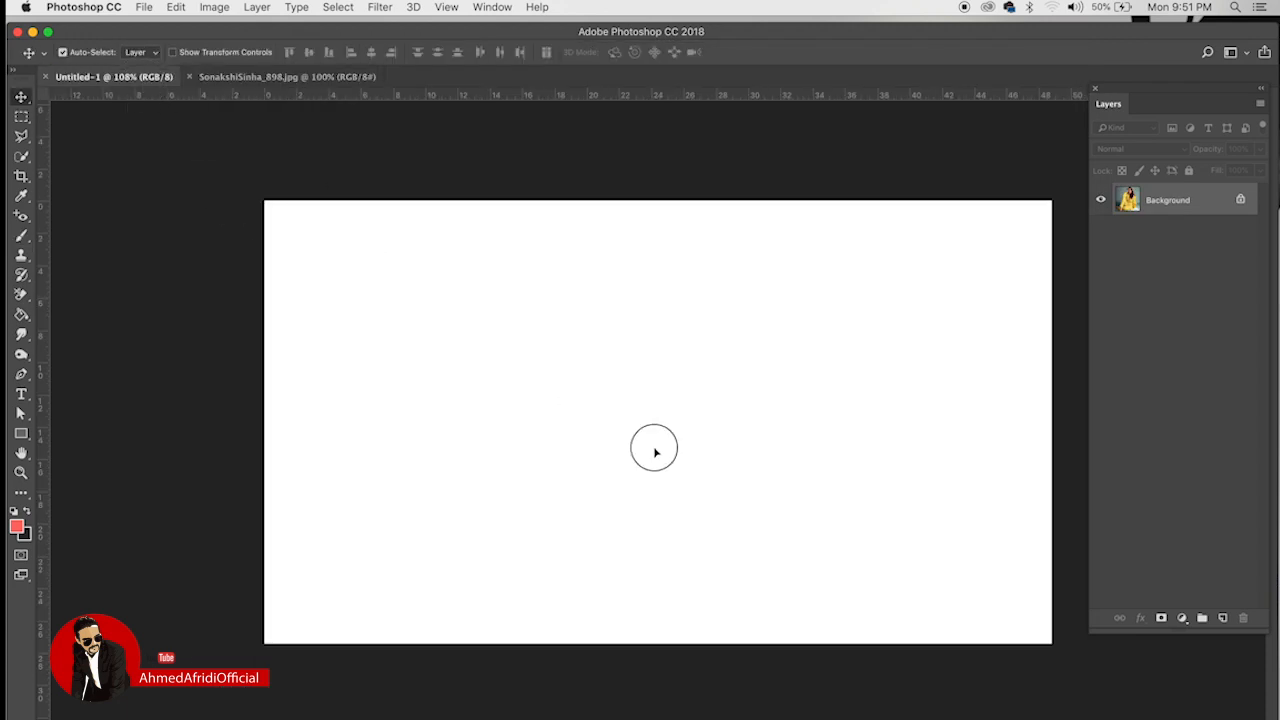
{"action": "key", "text": "ctrl+v"}
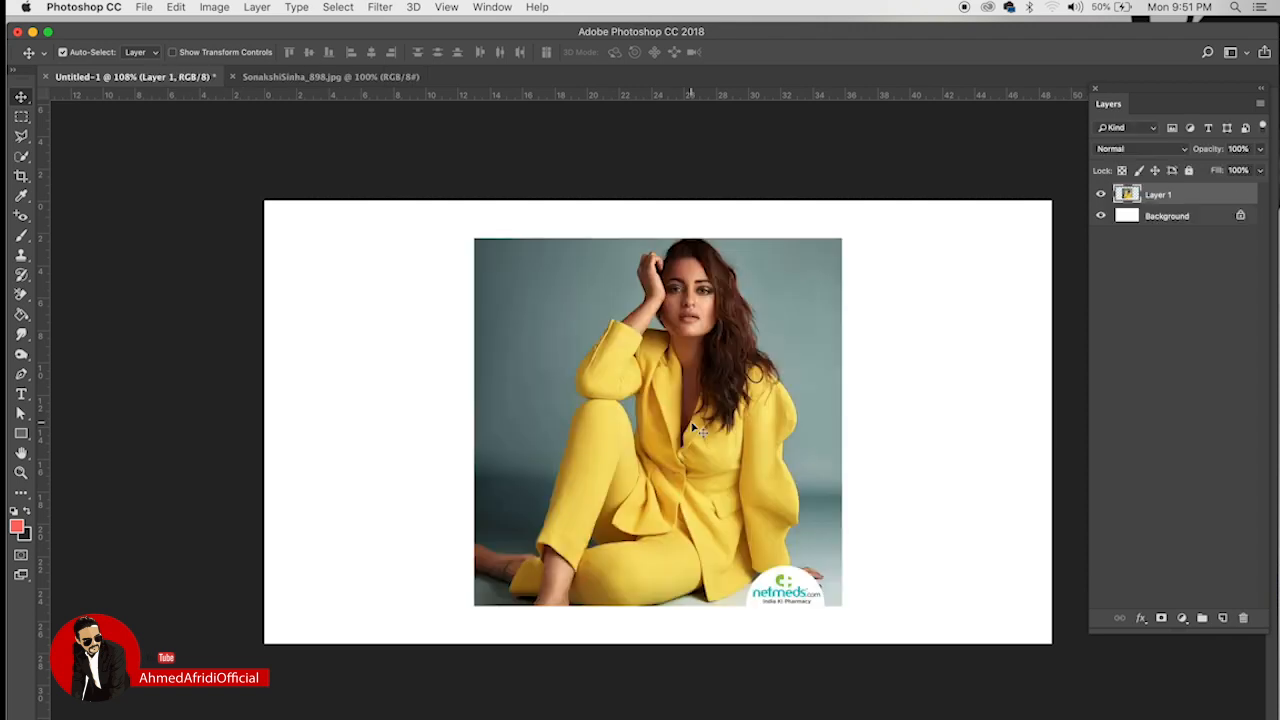
{"action": "left_click_drag", "start_coordinate": [689, 428], "coordinate": [577, 418]}
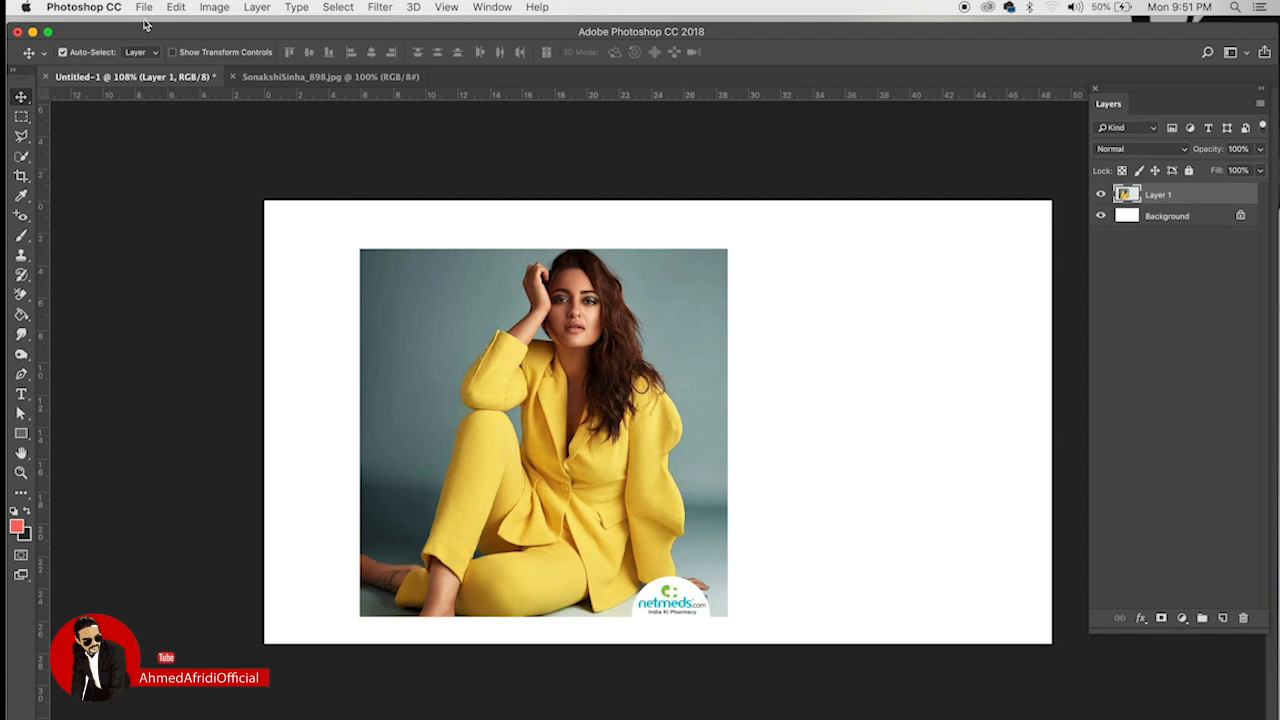
{"action": "left_click", "coordinate": [1241, 216]}
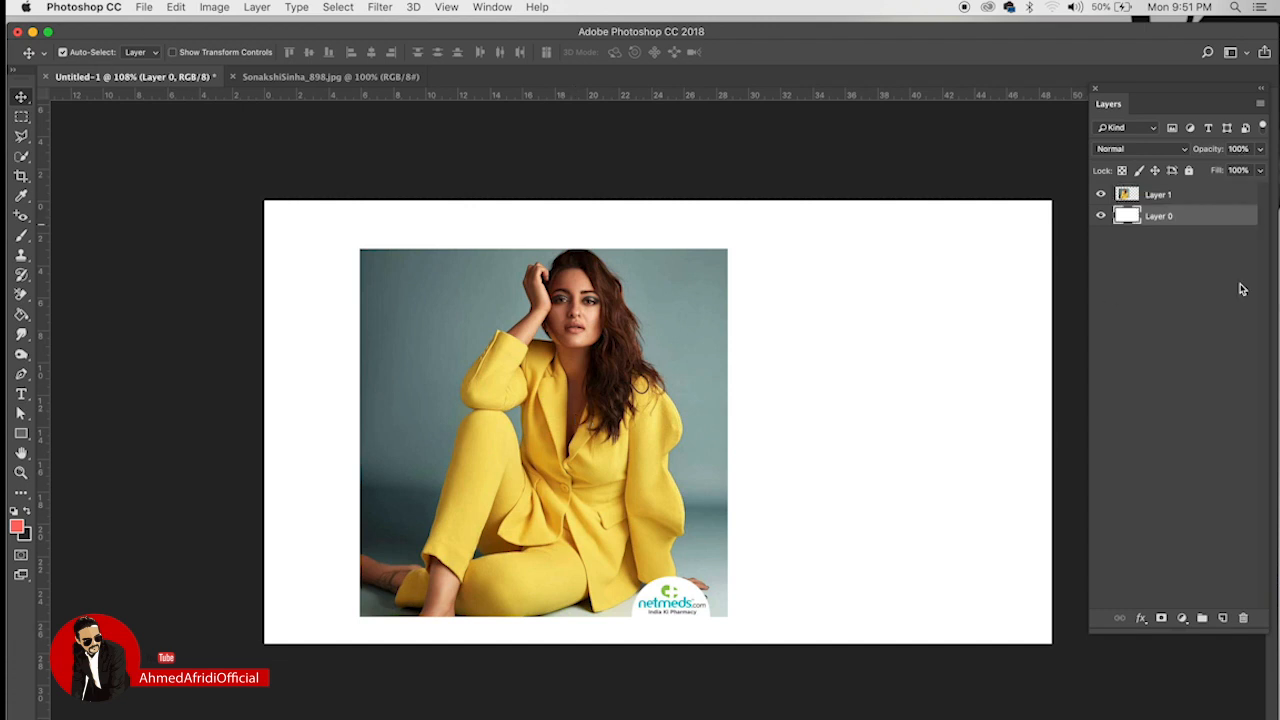
{"action": "left_click", "coordinate": [1224, 618]}
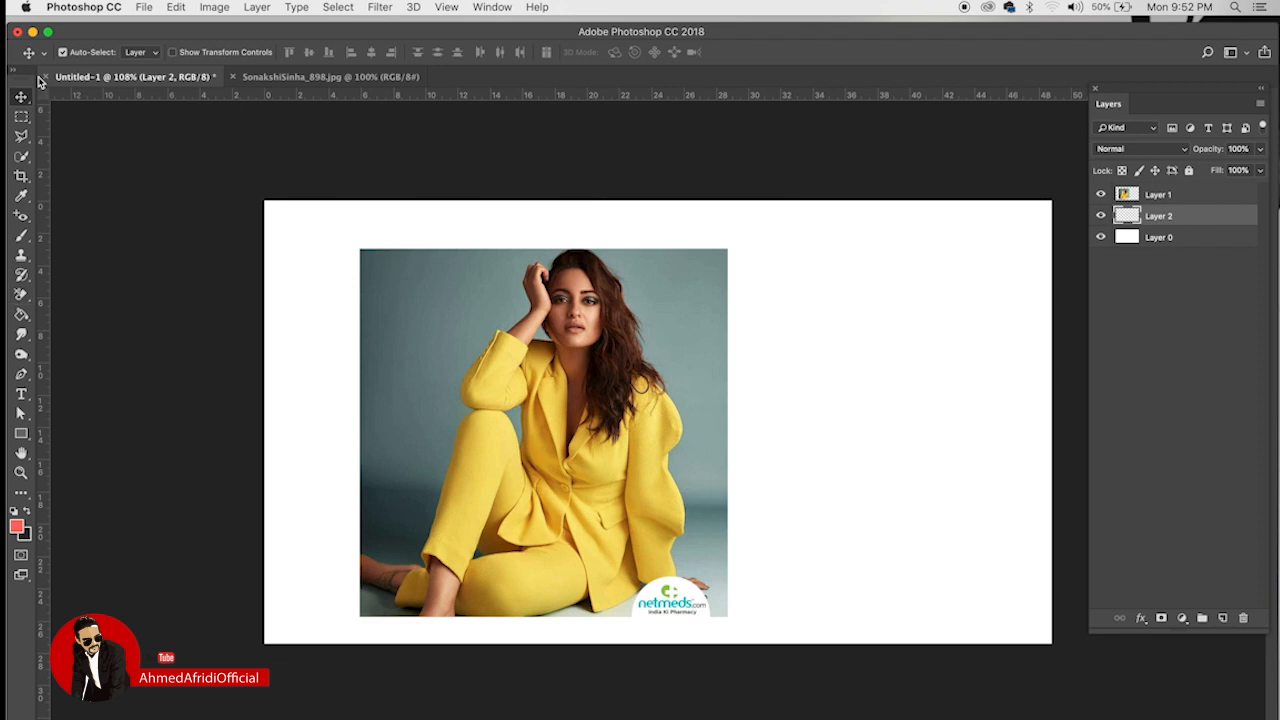
{"action": "left_click", "coordinate": [21, 117]}
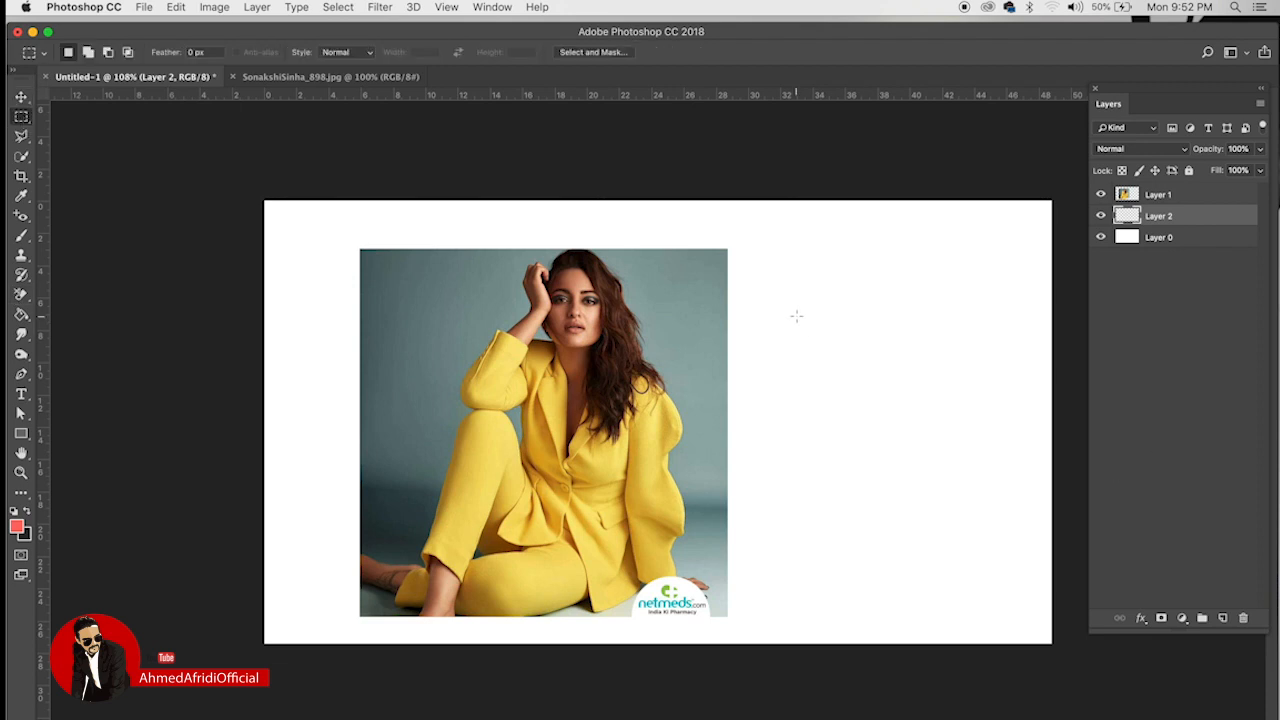
Step: Draw a tall rectangle right of the photo on Layer 2 and fill it with red
{"action": "left_click_drag", "start_coordinate": [796, 327], "coordinate": [958, 517]}
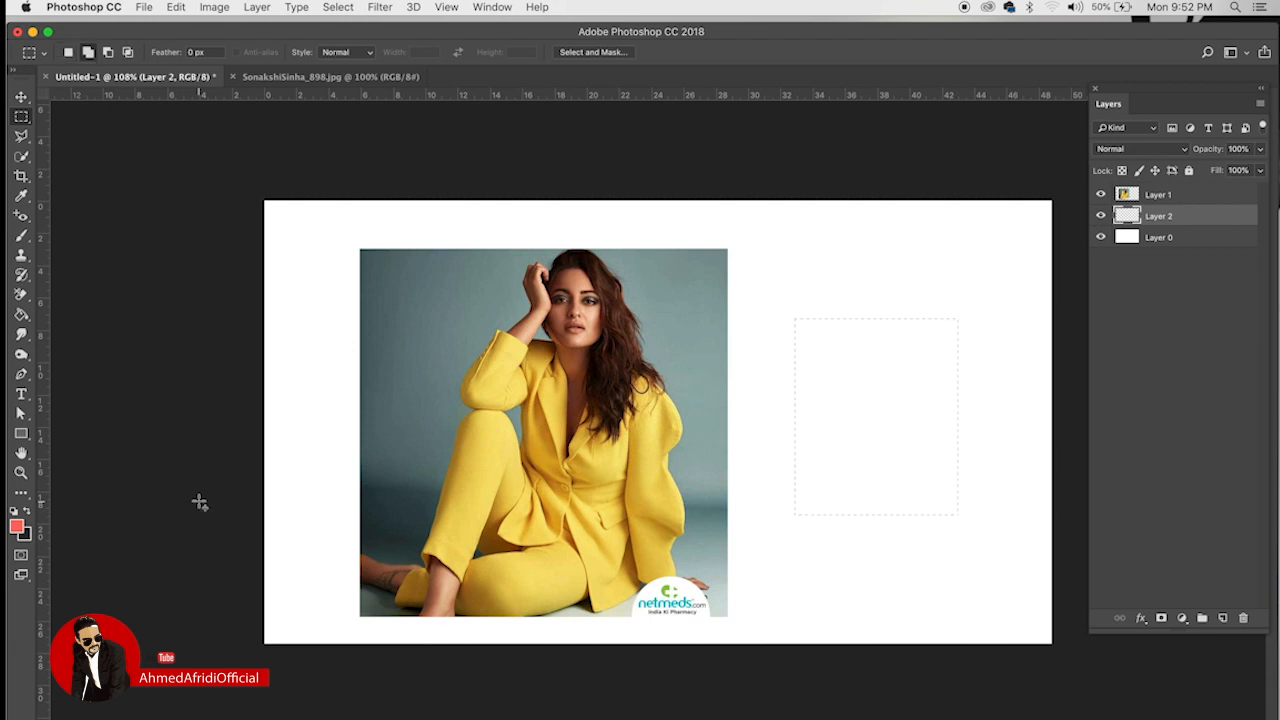
{"action": "key", "text": "shift+F5"}
{"action": "key", "text": "Return"}
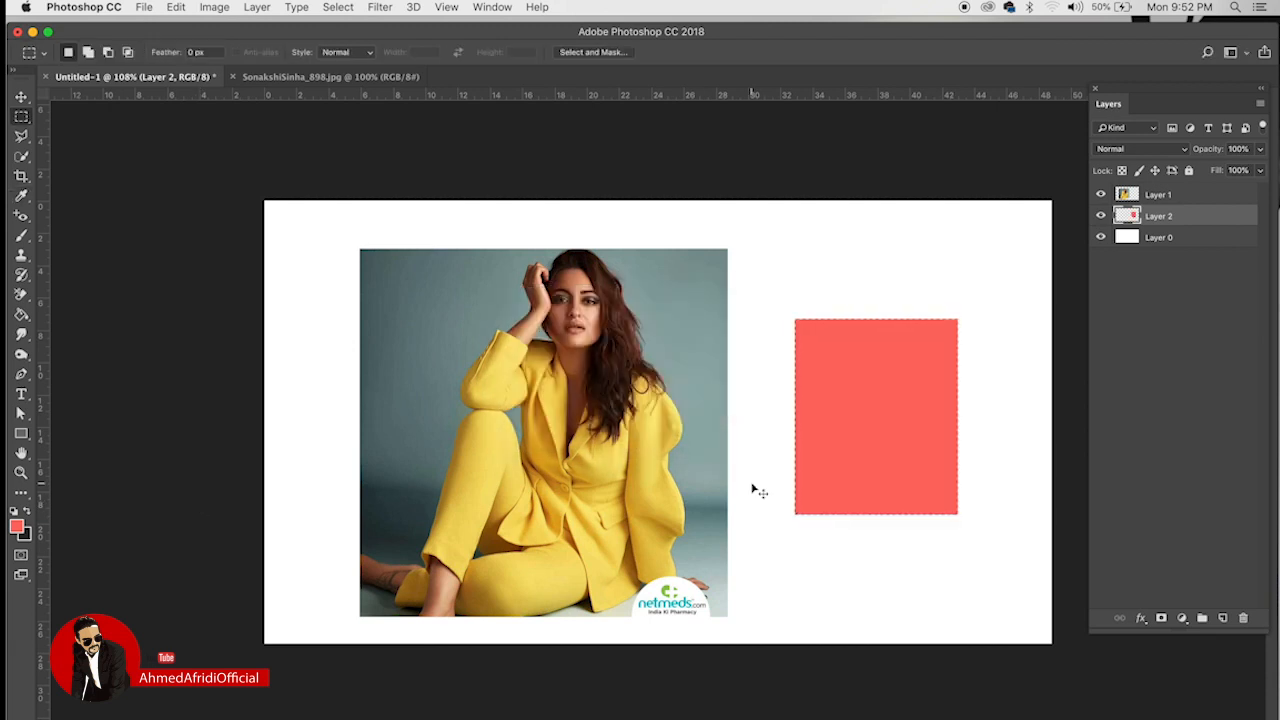
{"action": "key", "text": "super+d"}
Step: Nudge the photo right and slide the red rectangle left behind its right edge
{"action": "key", "text": "v"}
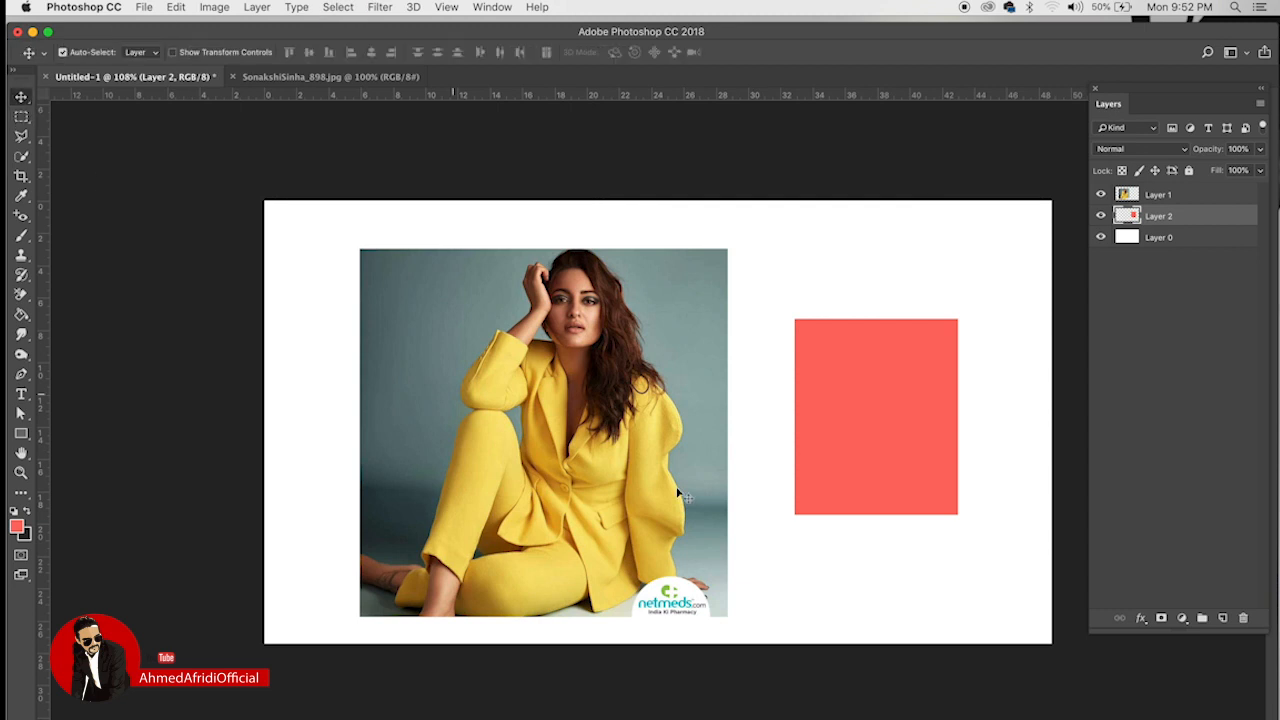
{"action": "left_click_drag", "start_coordinate": [877, 381], "coordinate": [850, 358]}
{"action": "mouse_move", "coordinate": [554, 368]}
{"action": "left_mouse_down"}
{"action": "mouse_move", "coordinate": [546, 400]}
{"action": "mouse_move", "coordinate": [576, 346]}
{"action": "mouse_move", "coordinate": [540, 368]}
{"action": "mouse_move", "coordinate": [572, 380]}
{"action": "mouse_move", "coordinate": [524, 366]}
{"action": "mouse_move", "coordinate": [500, 381]}
{"action": "mouse_move", "coordinate": [566, 381]}
{"action": "left_mouse_up"}
{"action": "left_click", "coordinate": [848, 363]}
{"action": "left_click_drag", "start_coordinate": [848, 363], "coordinate": [712, 375]}
Step: Clip the yellow-suit photo to the red rectangle and nudge it inside the frame
{"action": "right_click", "coordinate": [1196, 196]}
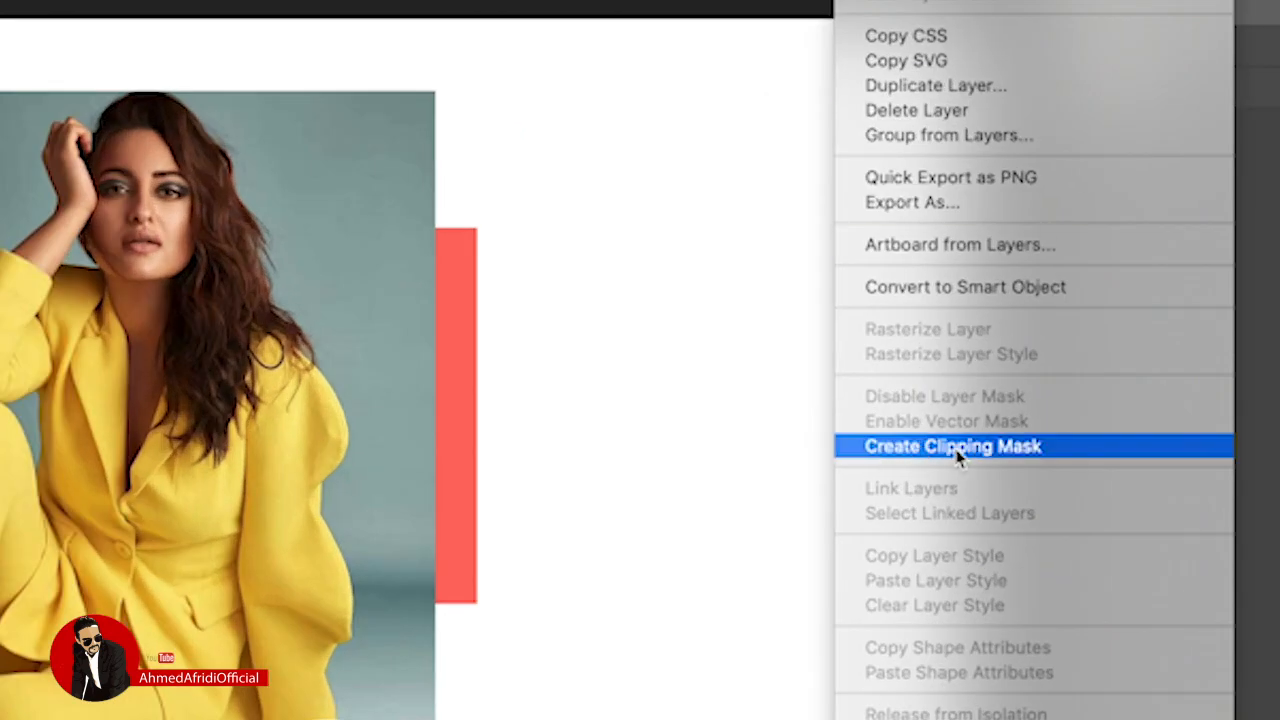
{"action": "left_click", "coordinate": [926, 449]}
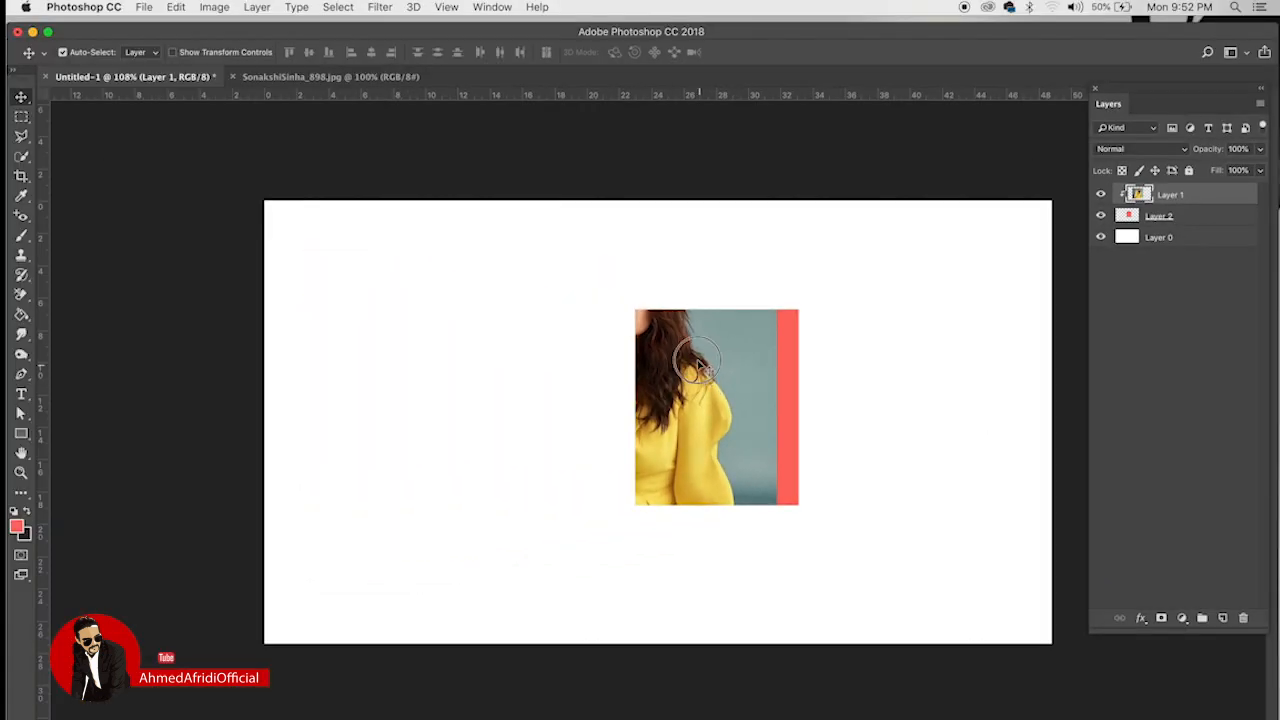
{"action": "left_click_drag", "start_coordinate": [690, 362], "coordinate": [730, 392]}
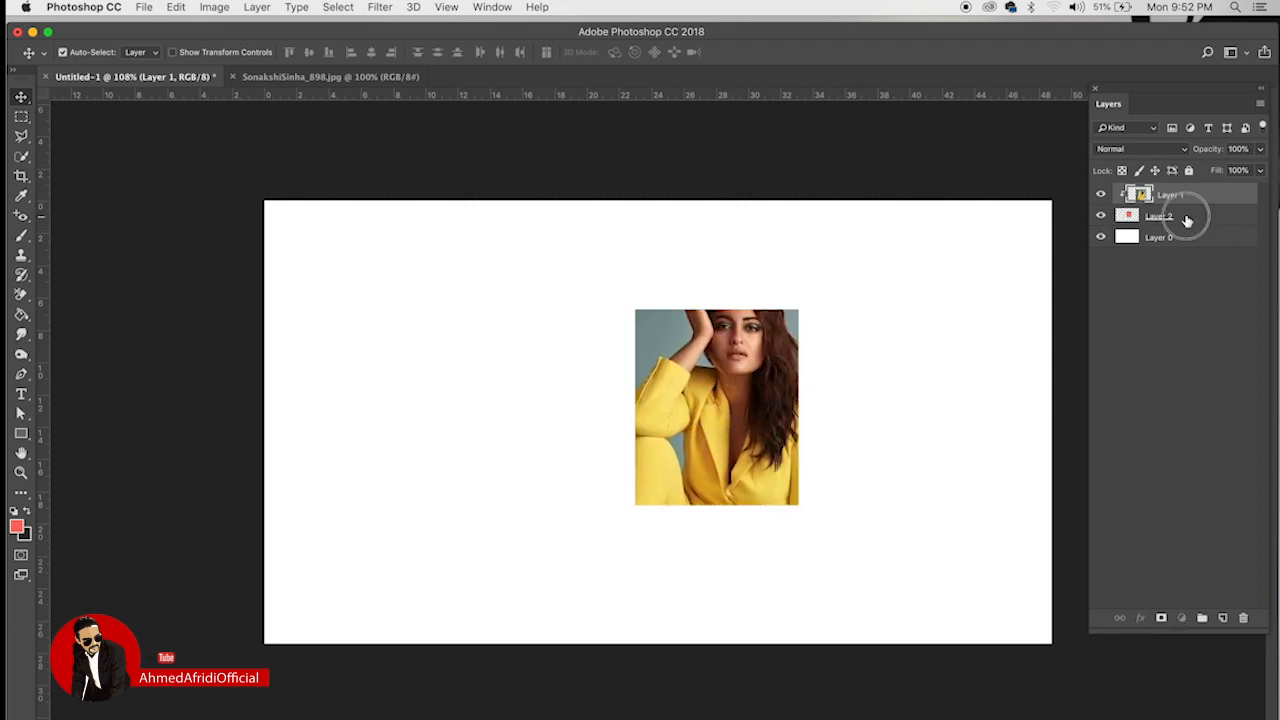
Step: Shrink the red rectangle frame about its centre
{"action": "left_click", "coordinate": [1187, 217]}
{"action": "key", "text": "super+t"}
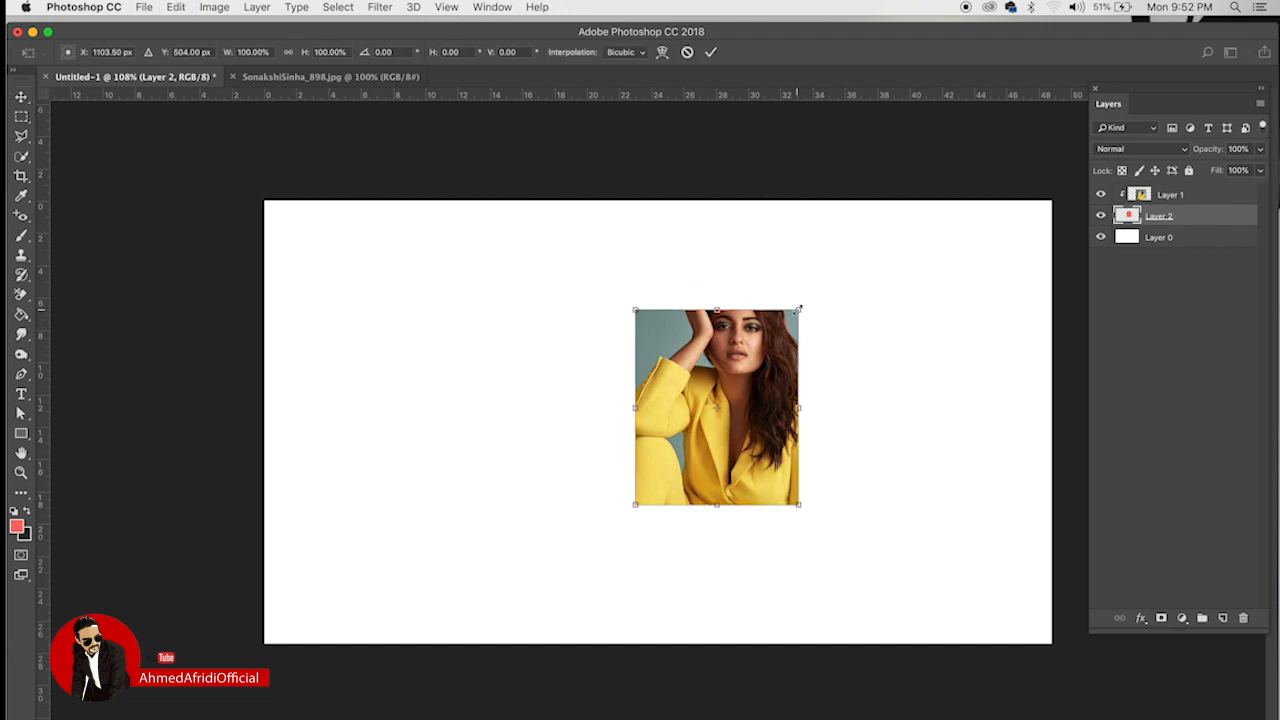
{"action": "left_click_drag", "start_coordinate": [798, 309], "coordinate": [776, 386]}
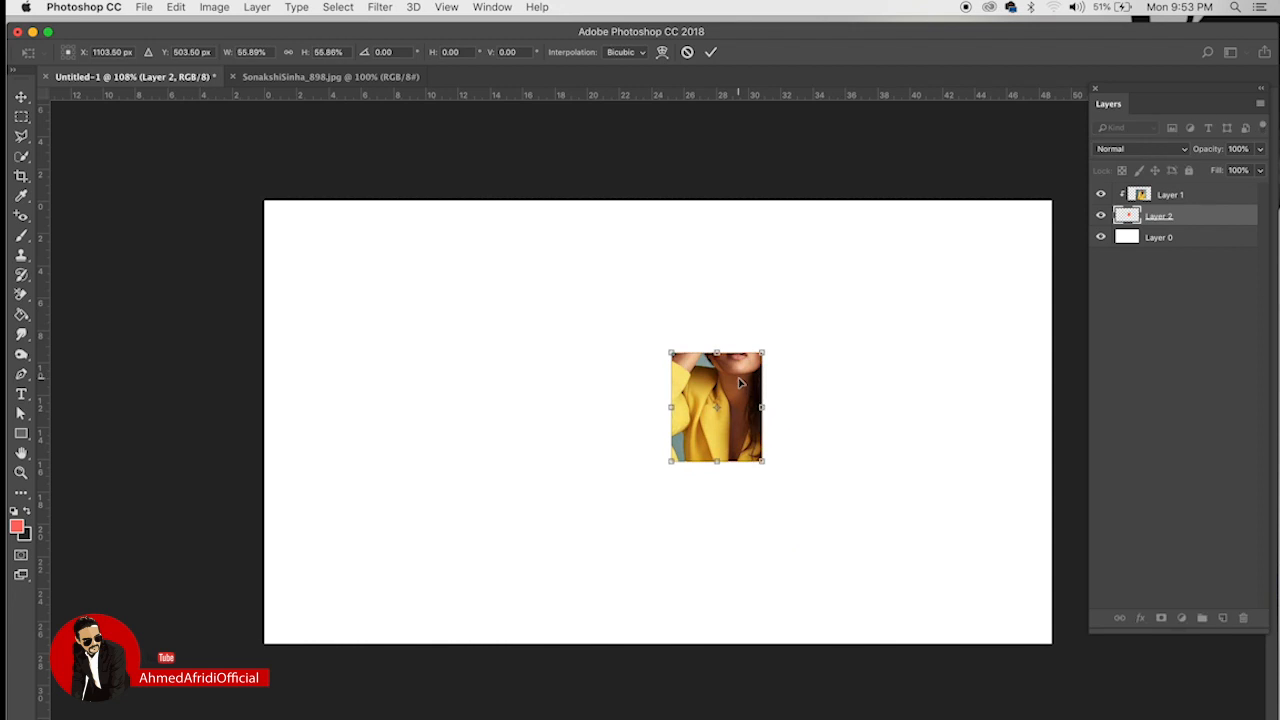
{"action": "key", "text": "Return"}
Step: Scale the photo to 80.24% and reposition it so her face fills the frame
{"action": "left_click", "coordinate": [1194, 199]}
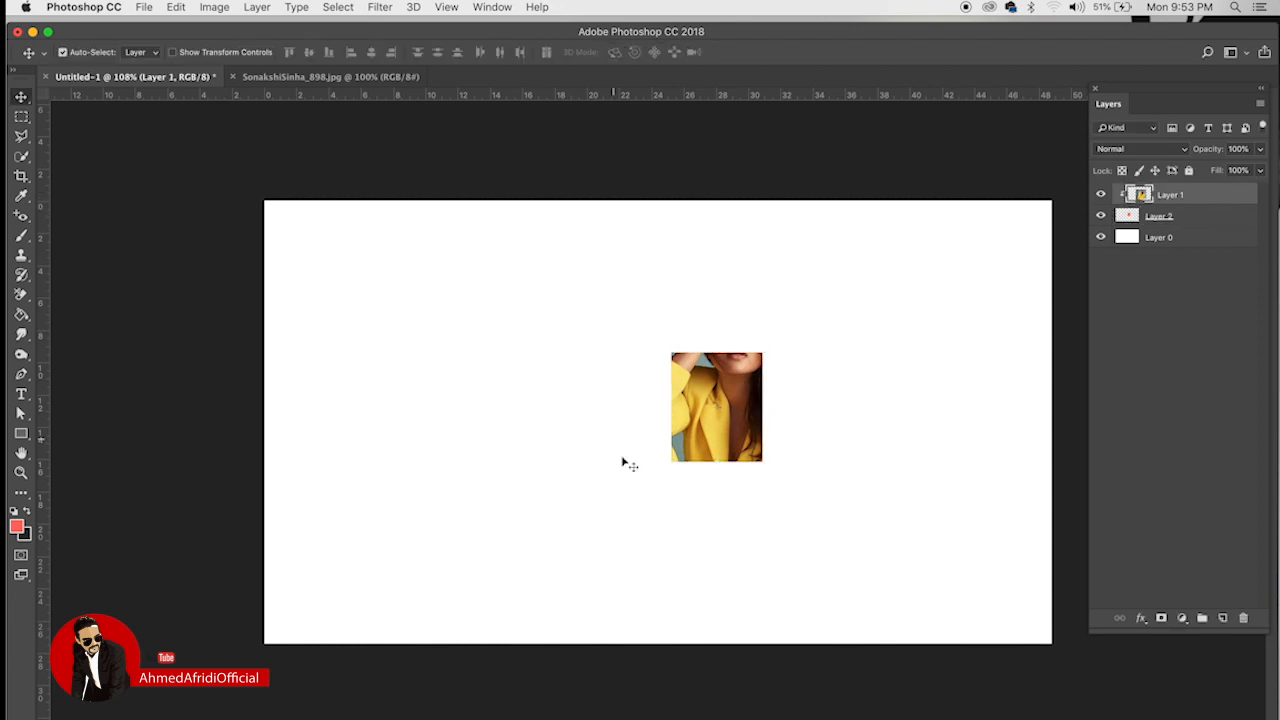
{"action": "left_click_drag", "start_coordinate": [729, 398], "coordinate": [726, 463]}
{"action": "key", "text": "ctrl+t"}
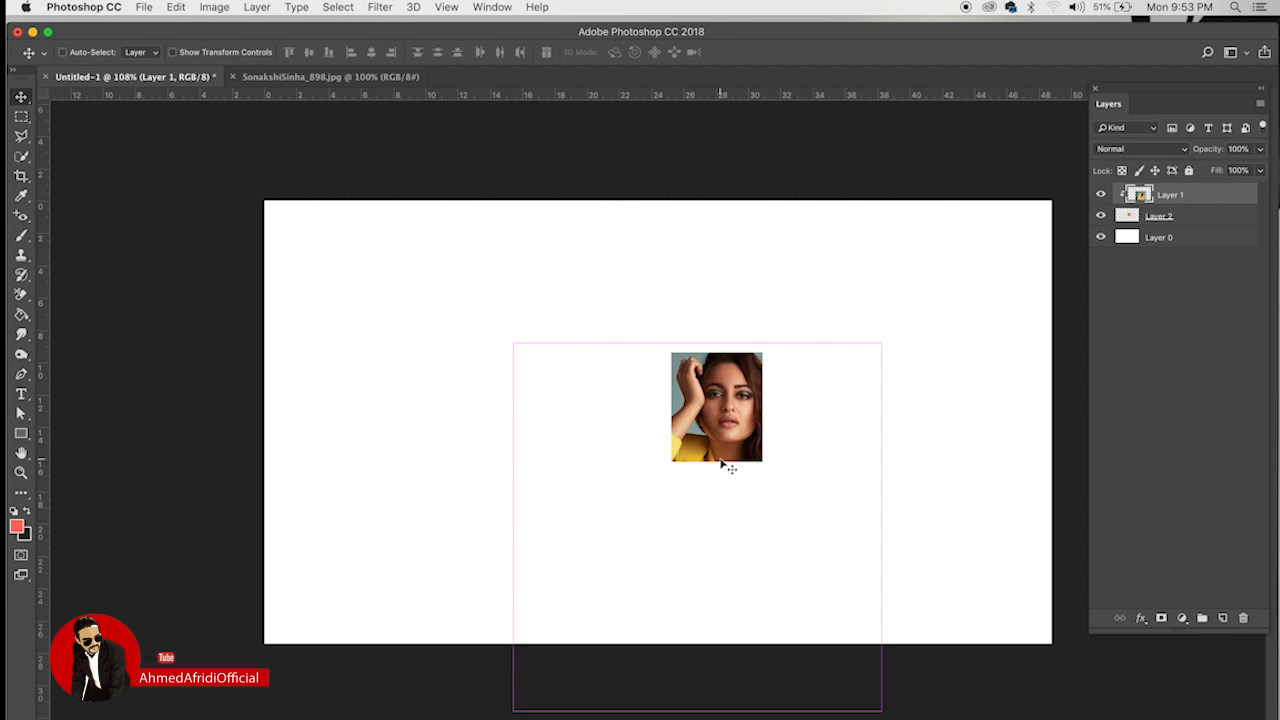
{"action": "left_click_drag", "start_coordinate": [510, 714], "coordinate": [636, 515]}
{"action": "left_click_drag", "start_coordinate": [797, 509], "coordinate": [734, 520]}
{"action": "key", "text": "super+plus"}
{"action": "scroll", "coordinate": [762, 449], "scroll_direction": "up", "scroll_amount": 1}
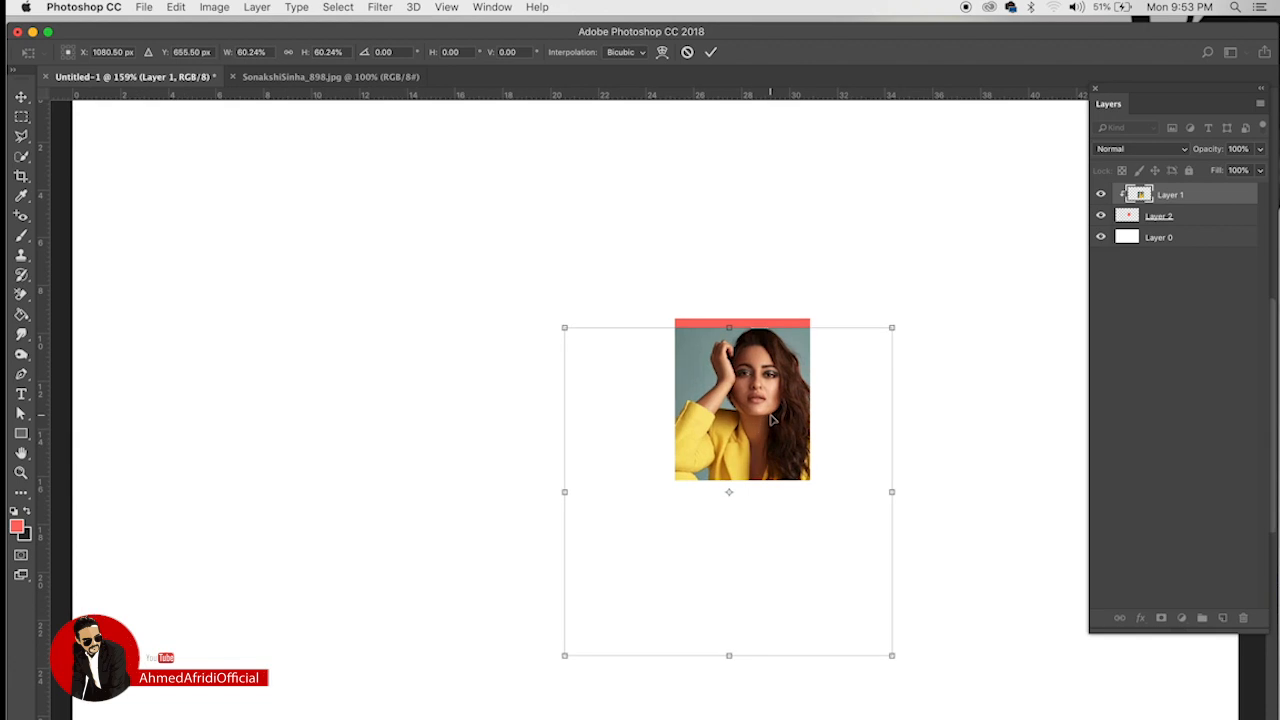
{"action": "left_click_drag", "start_coordinate": [772, 420], "coordinate": [770, 398]}
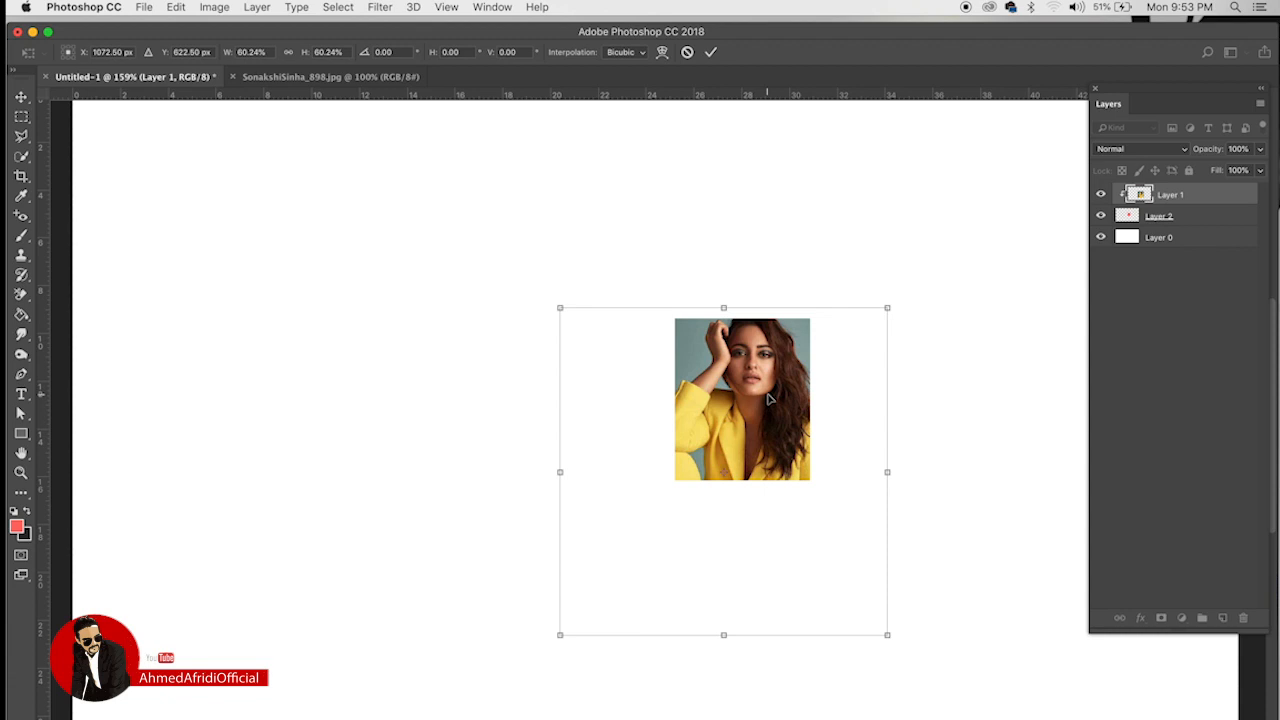
{"action": "key", "text": "Return"}
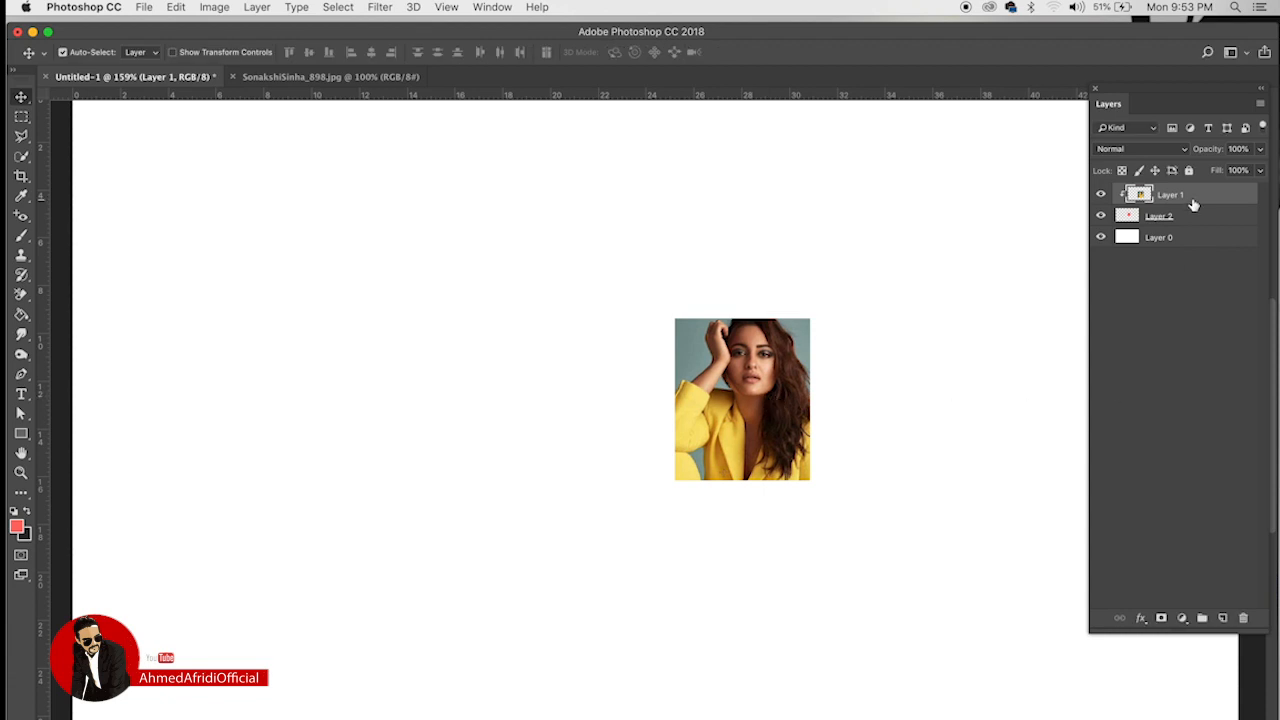
Step: Release the clipping mask and slide the photo and red rectangle left
{"action": "right_click", "coordinate": [1189, 196]}
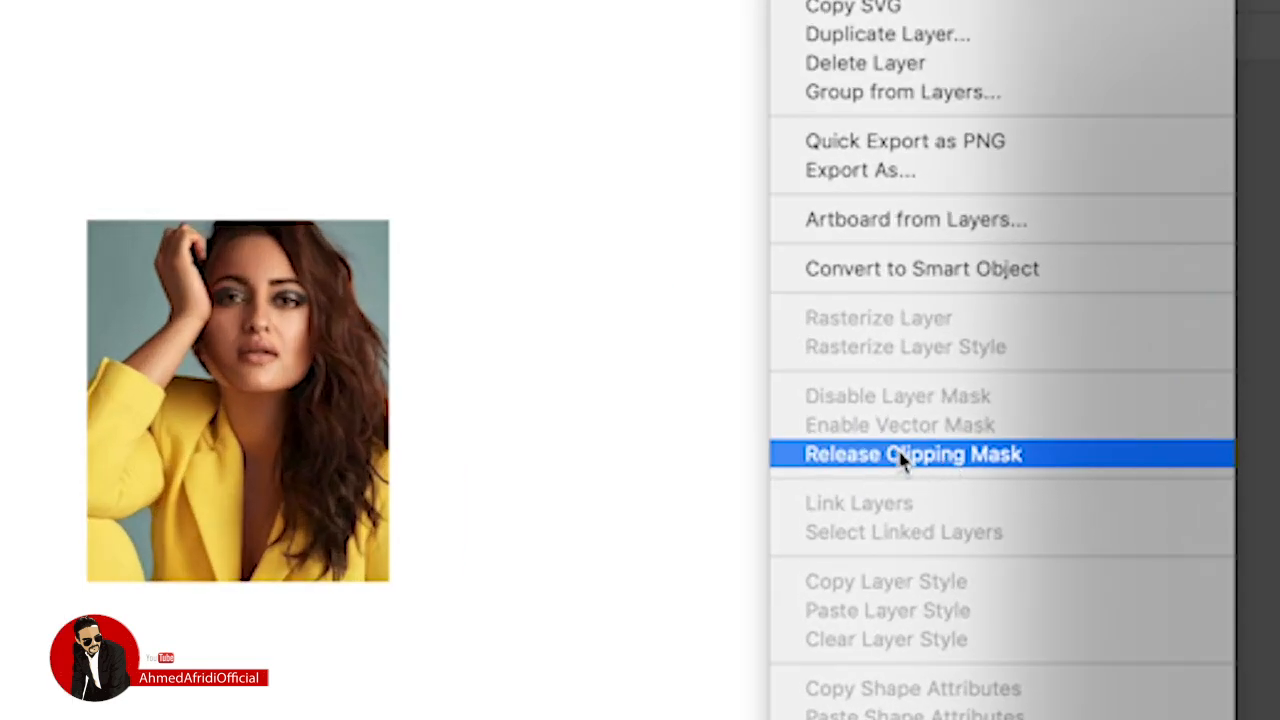
{"action": "left_click", "coordinate": [884, 455]}
{"action": "left_click_drag", "start_coordinate": [311, 335], "coordinate": [496, 290]}
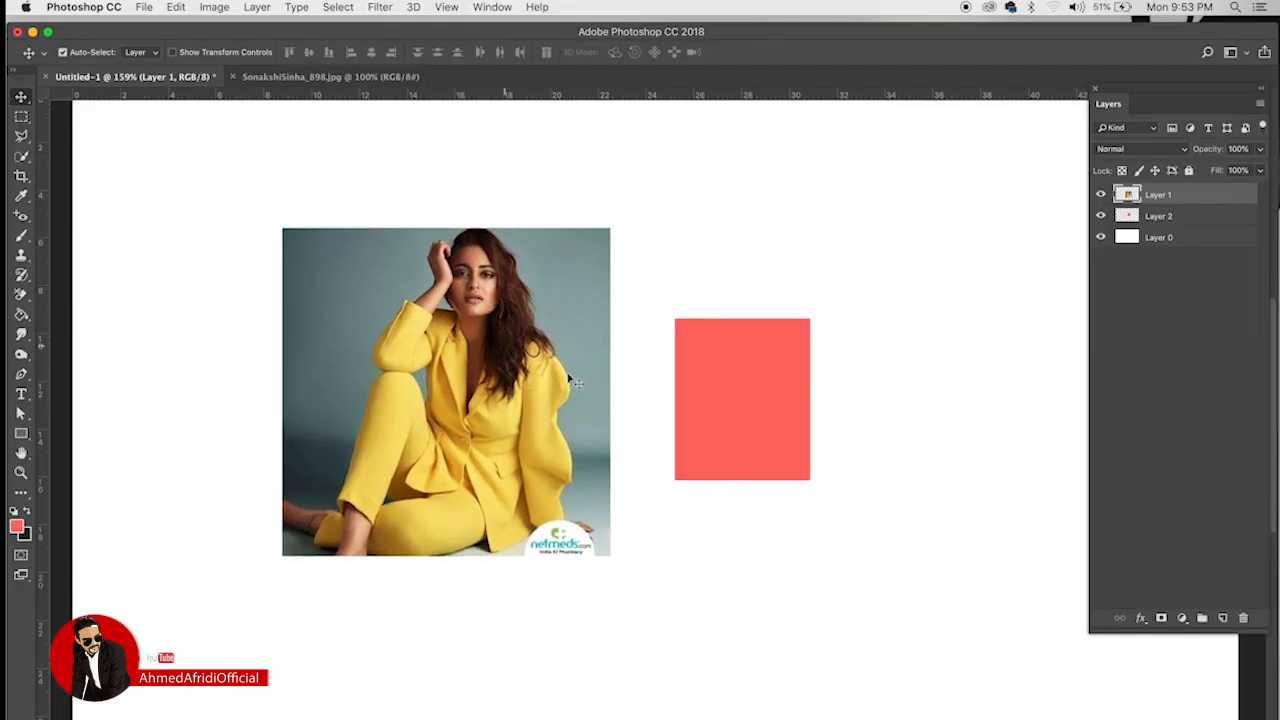
{"action": "left_click_drag", "start_coordinate": [711, 392], "coordinate": [579, 400]}
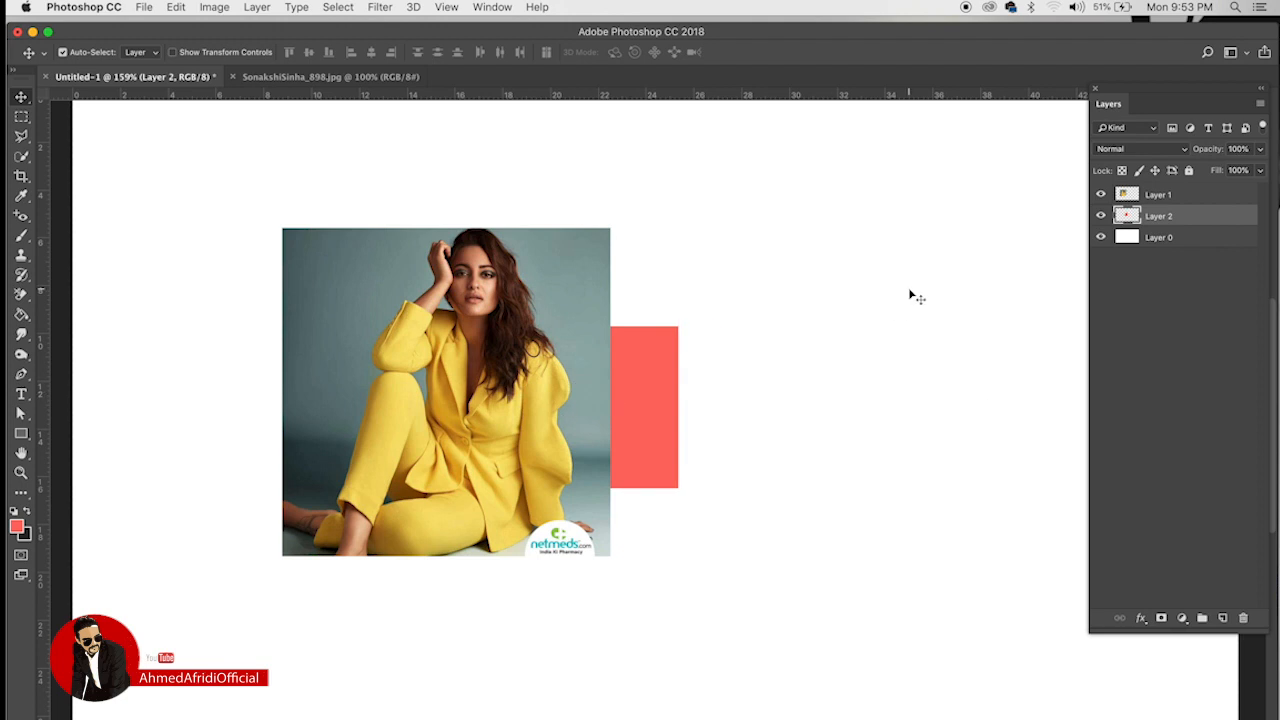
Step: Re-clip the photo from the Layer menu, reposition it, then release the clipping mask again
{"action": "left_click", "coordinate": [1210, 197]}
{"action": "right_click", "coordinate": [1190, 196]}
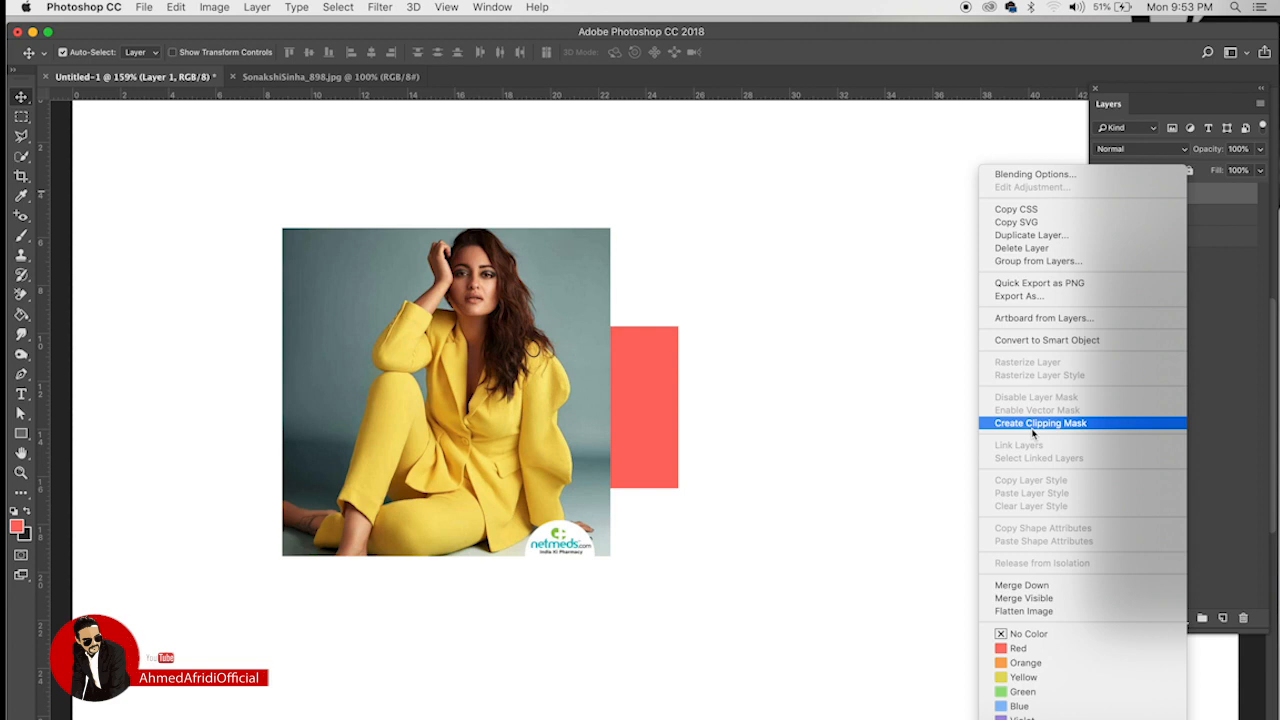
{"action": "left_click", "coordinate": [797, 290]}
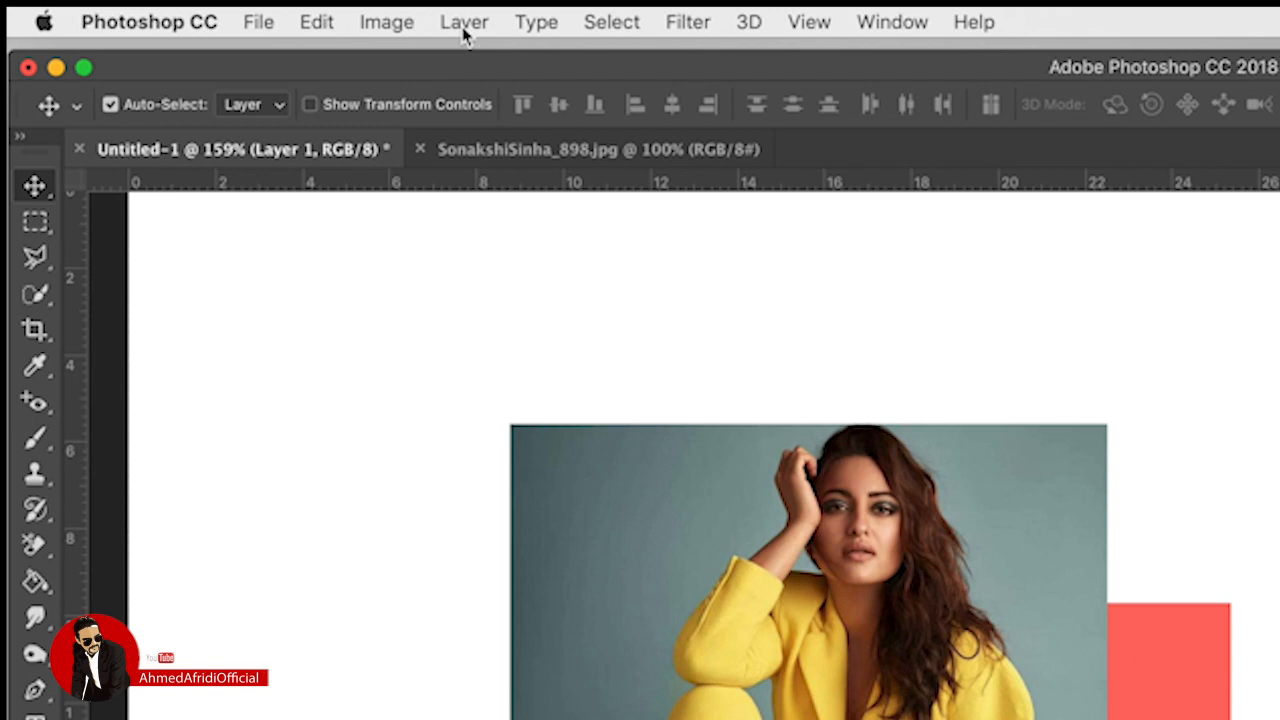
{"action": "left_click", "coordinate": [257, 8]}
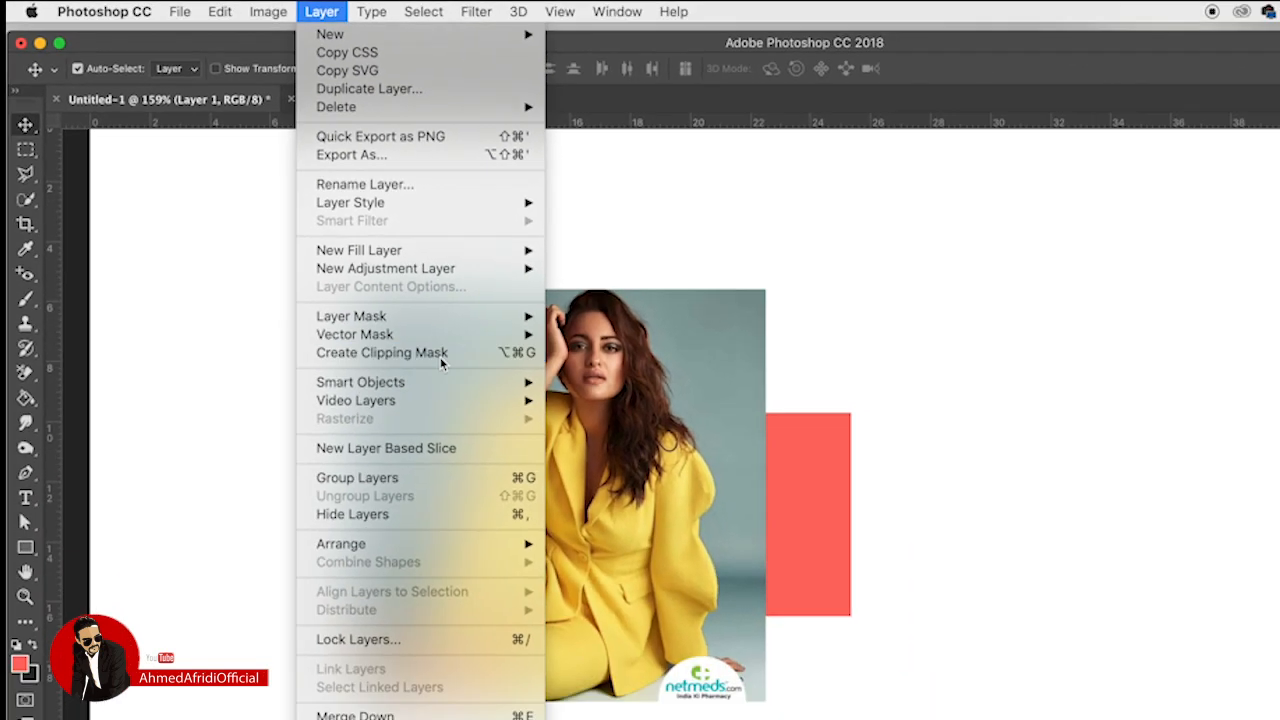
{"action": "left_click", "coordinate": [548, 445]}
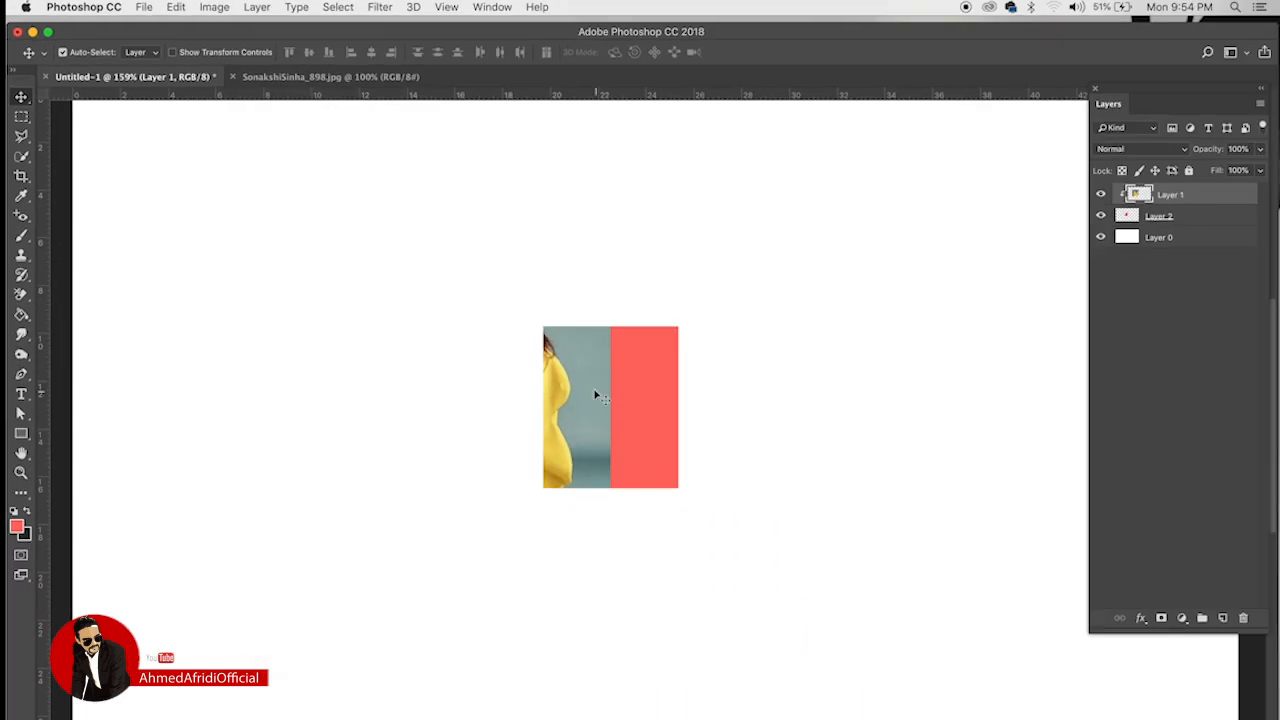
{"action": "left_click_drag", "start_coordinate": [595, 395], "coordinate": [699, 414]}
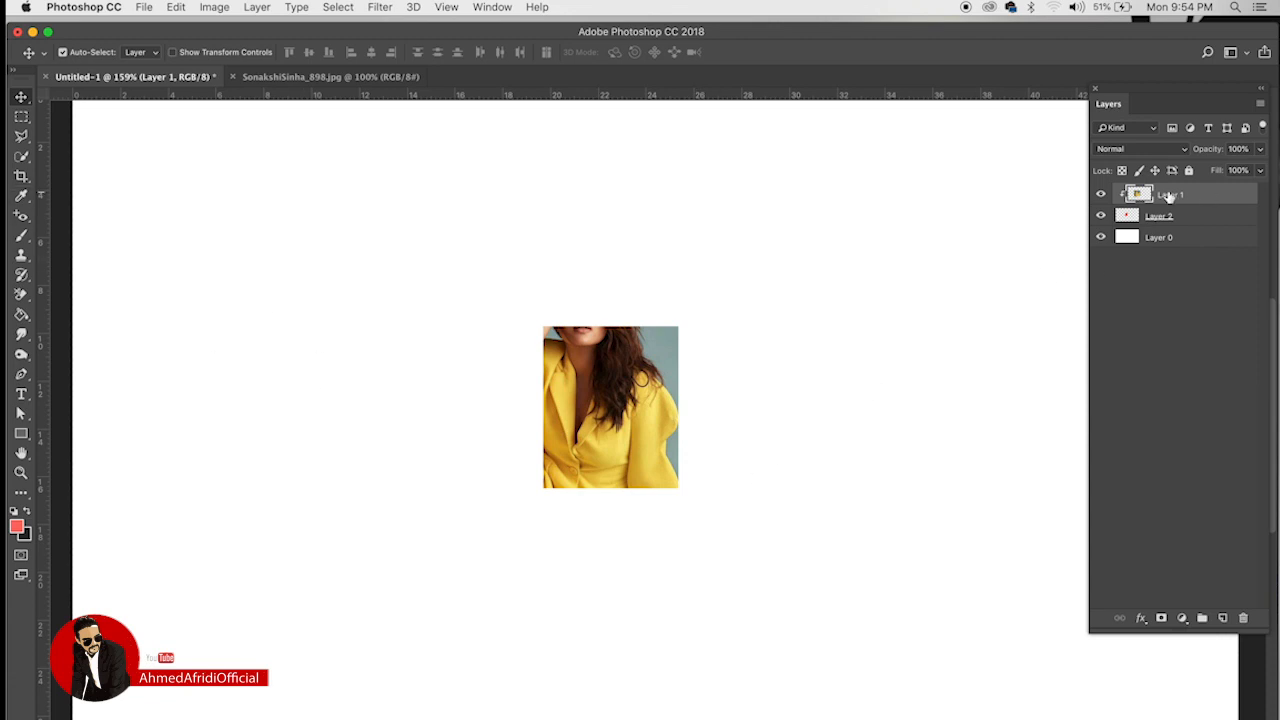
{"action": "right_click", "coordinate": [1199, 195]}
{"action": "left_click", "coordinate": [1058, 423]}
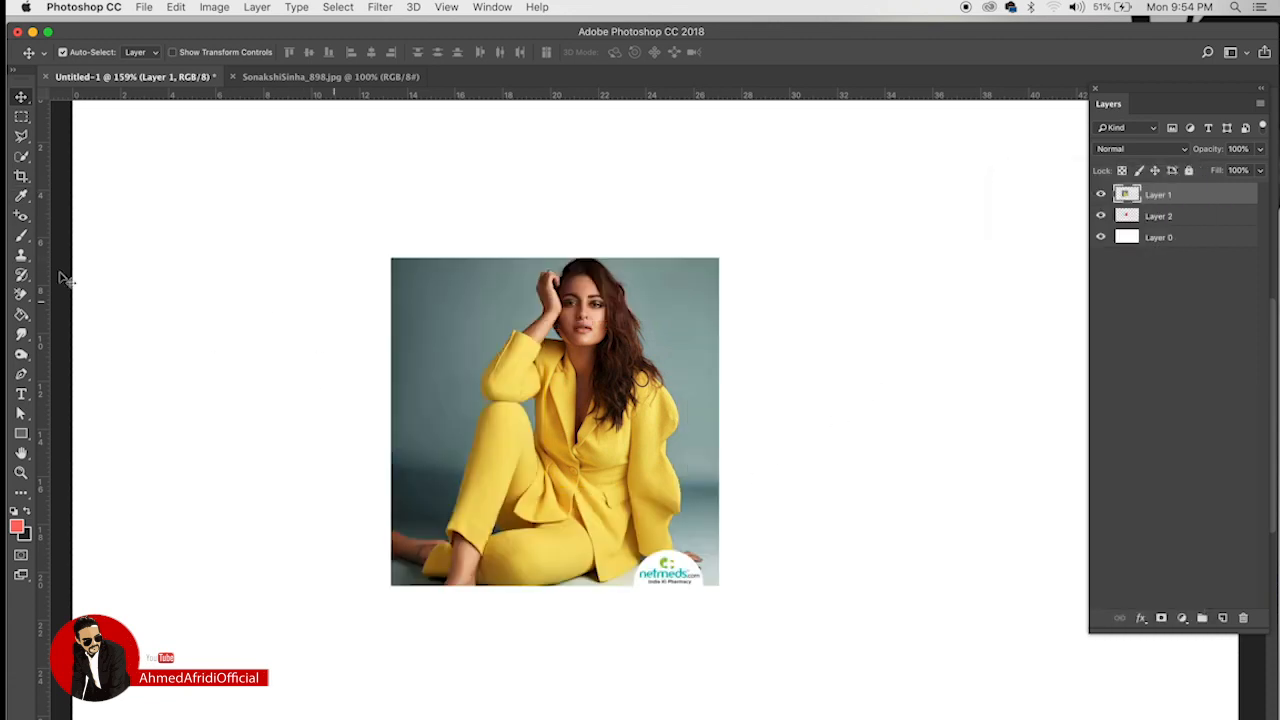
Step: Paste the name into a new text box left of the photo and colour it pure red
{"action": "left_click", "coordinate": [21, 394]}
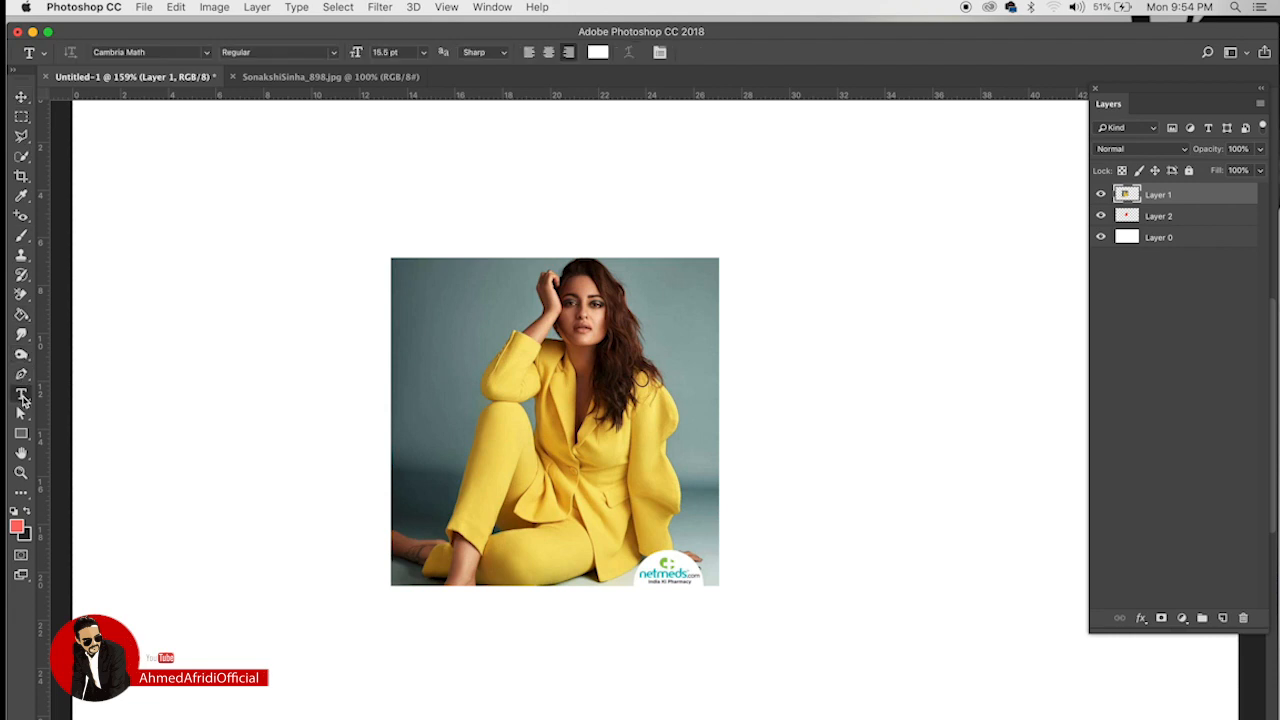
{"action": "left_click", "coordinate": [237, 418]}
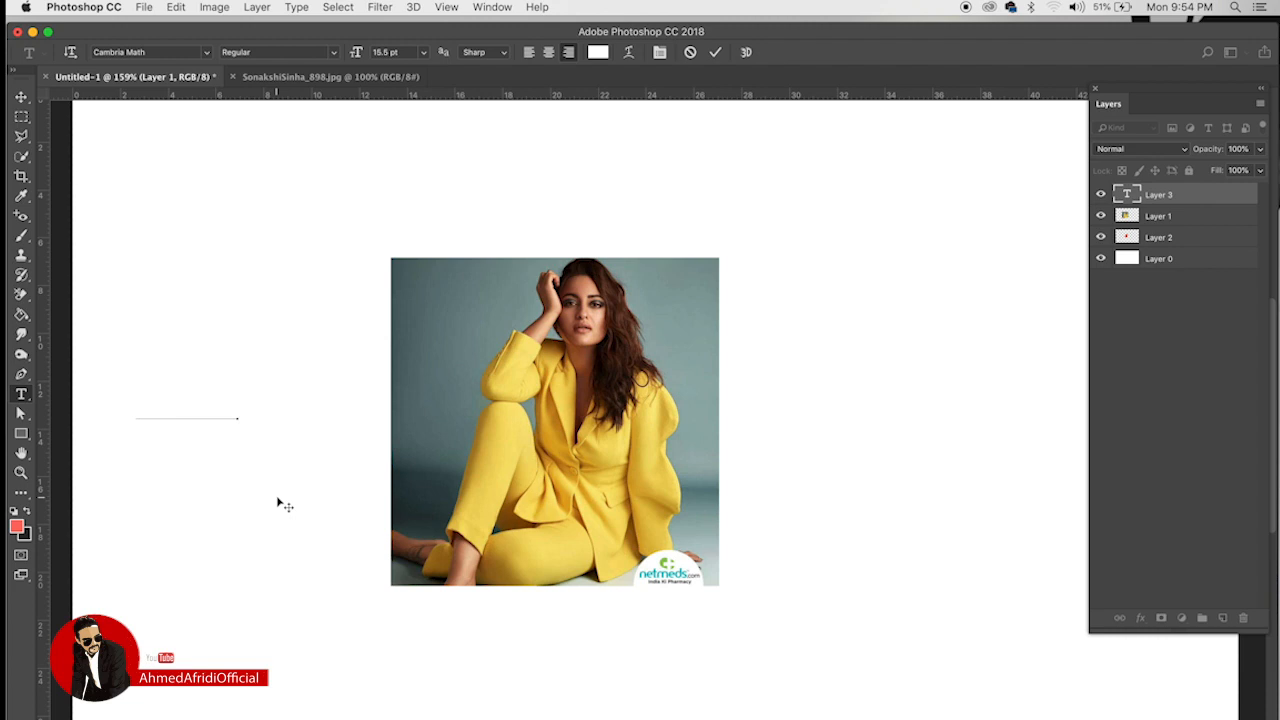
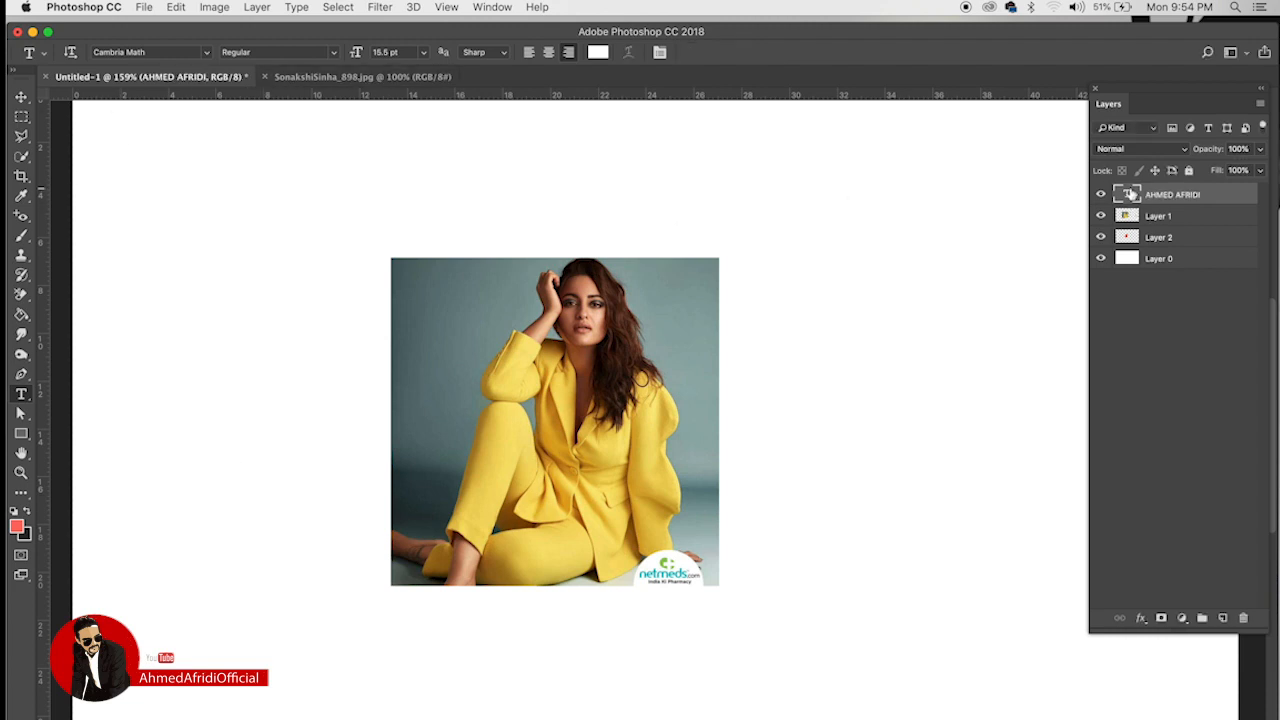
{"action": "key", "text": "super+a"}
{"action": "left_click", "coordinate": [597, 53]}
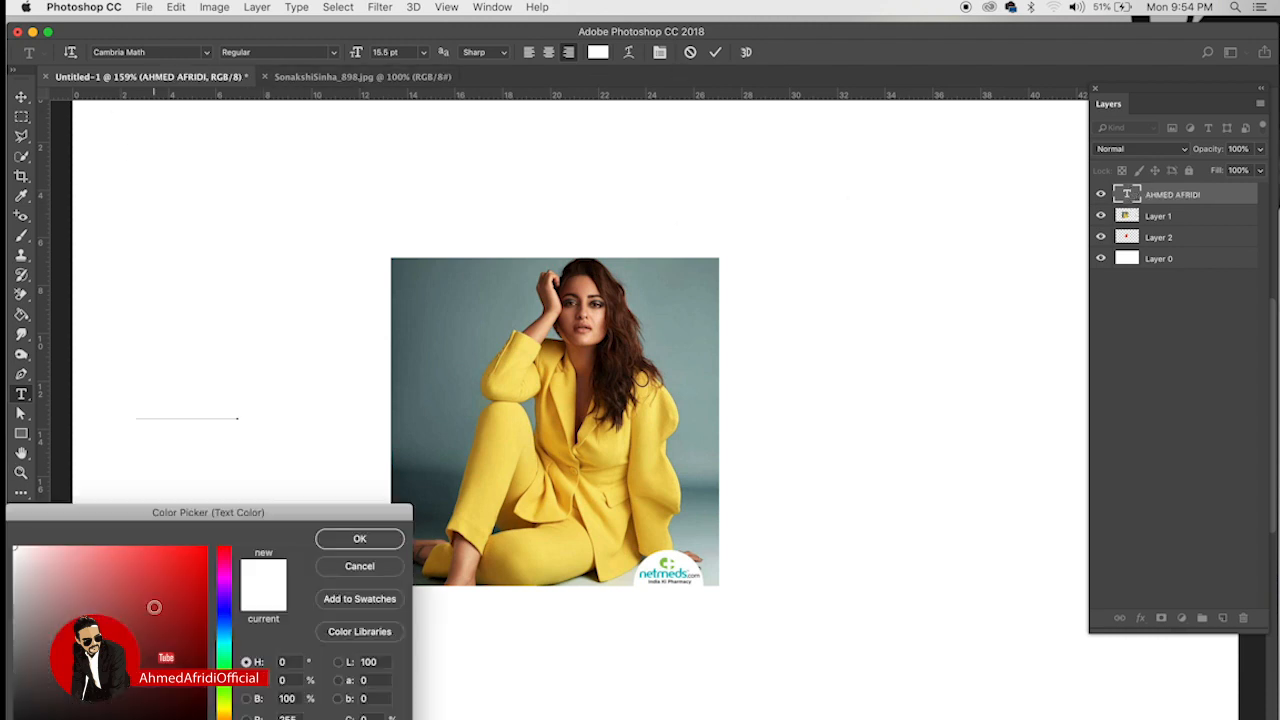
{"action": "left_click_drag", "start_coordinate": [154, 607], "coordinate": [207, 548]}
{"action": "left_click", "coordinate": [340, 538]}
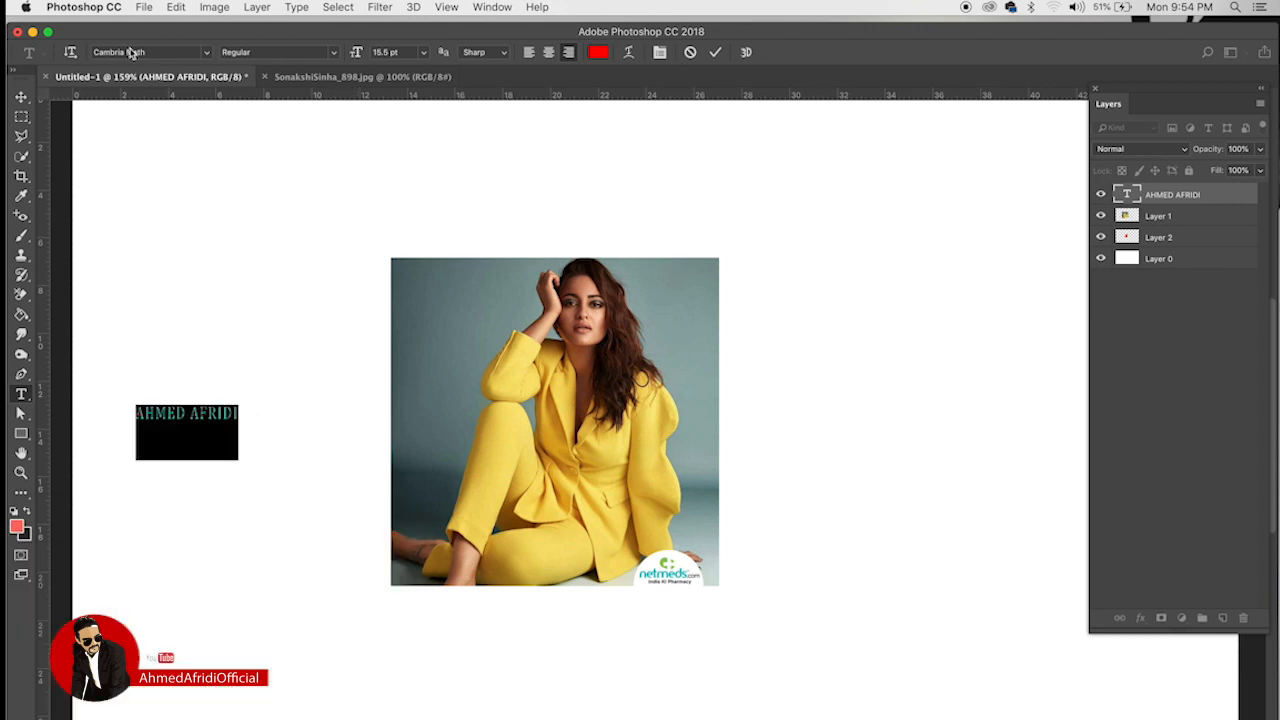
Step: Change the name text's font to Impact
{"action": "left_click", "coordinate": [143, 52]}
{"action": "left_click", "coordinate": [206, 55]}
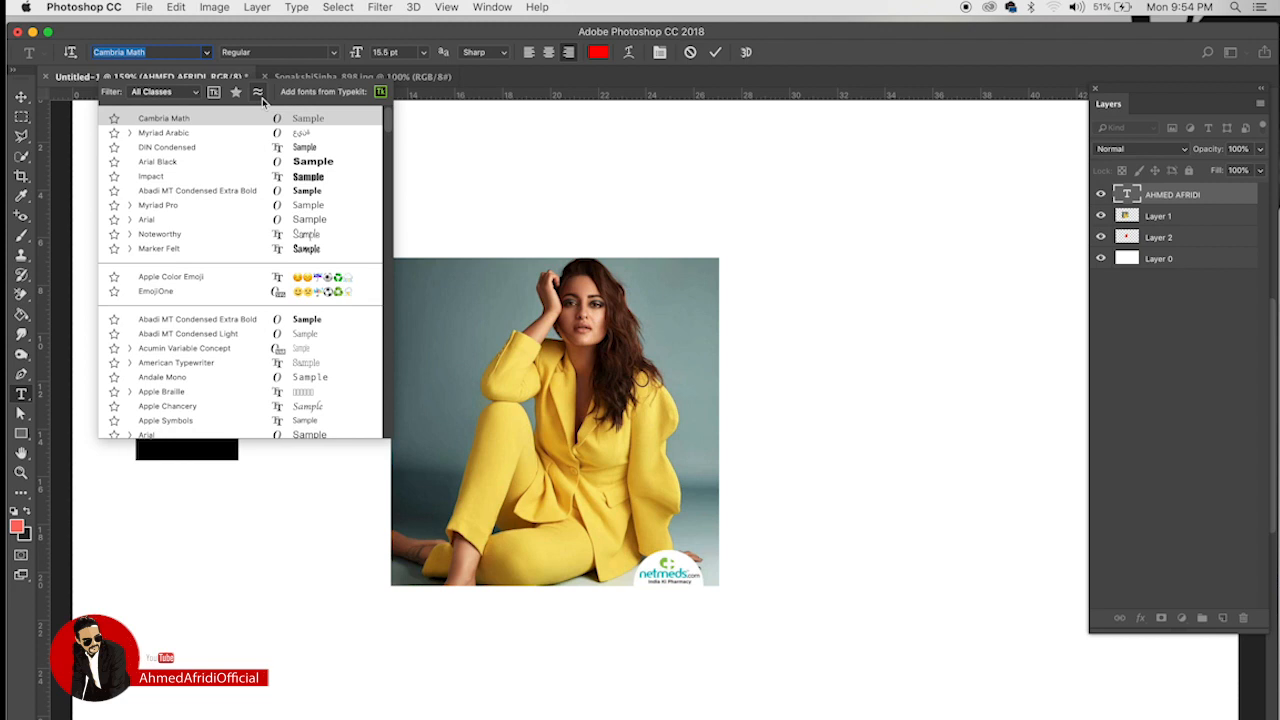
{"action": "left_click", "coordinate": [305, 182]}
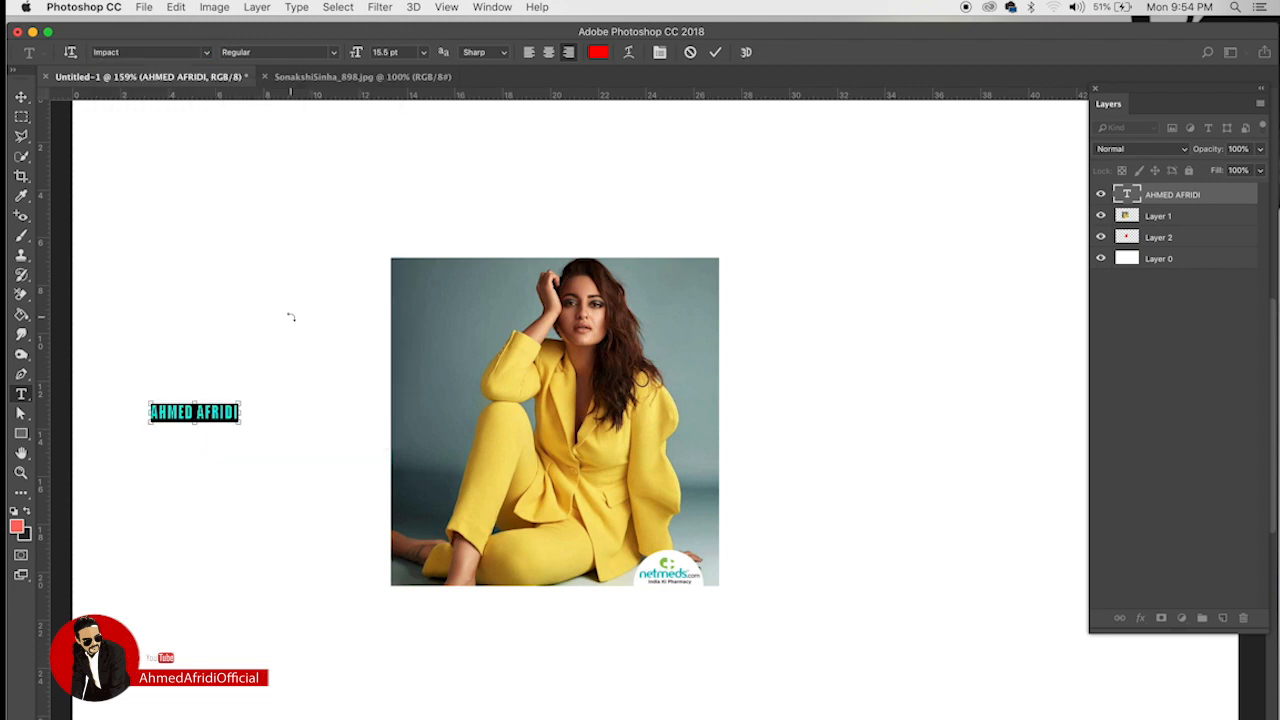
{"action": "key", "text": "super+t"}
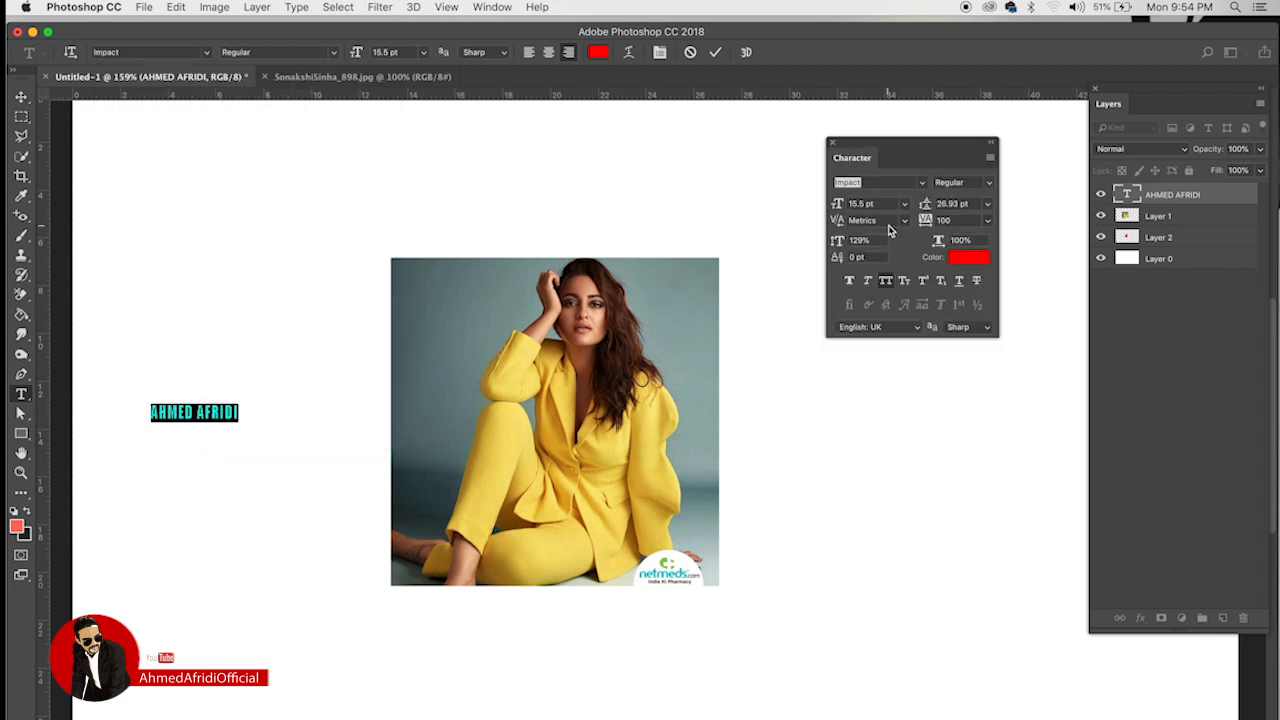
{"action": "key", "text": "super+t"}
Step: Enlarge the name text to span the canvas and move it down slightly
{"action": "left_click", "coordinate": [22, 98]}
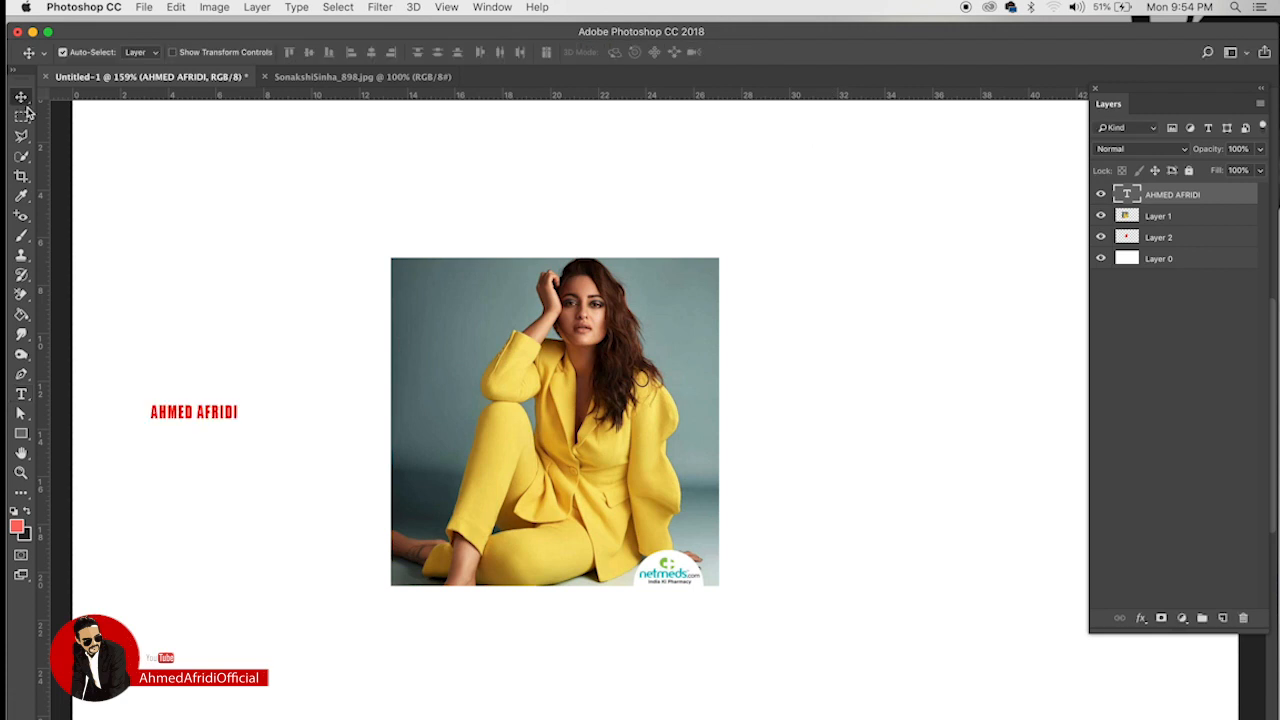
{"action": "key", "text": "super+t"}
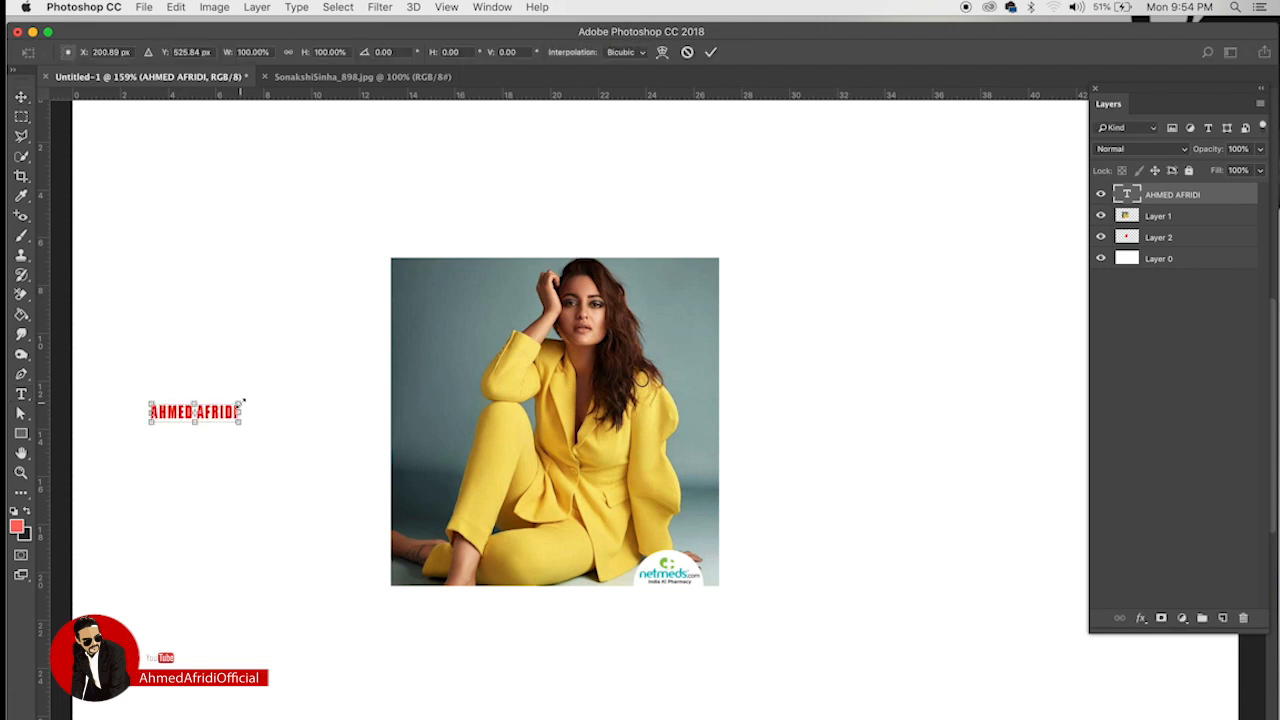
{"action": "left_click_drag", "start_coordinate": [242, 402], "coordinate": [1007, 191]}
{"action": "key", "text": "Return"}
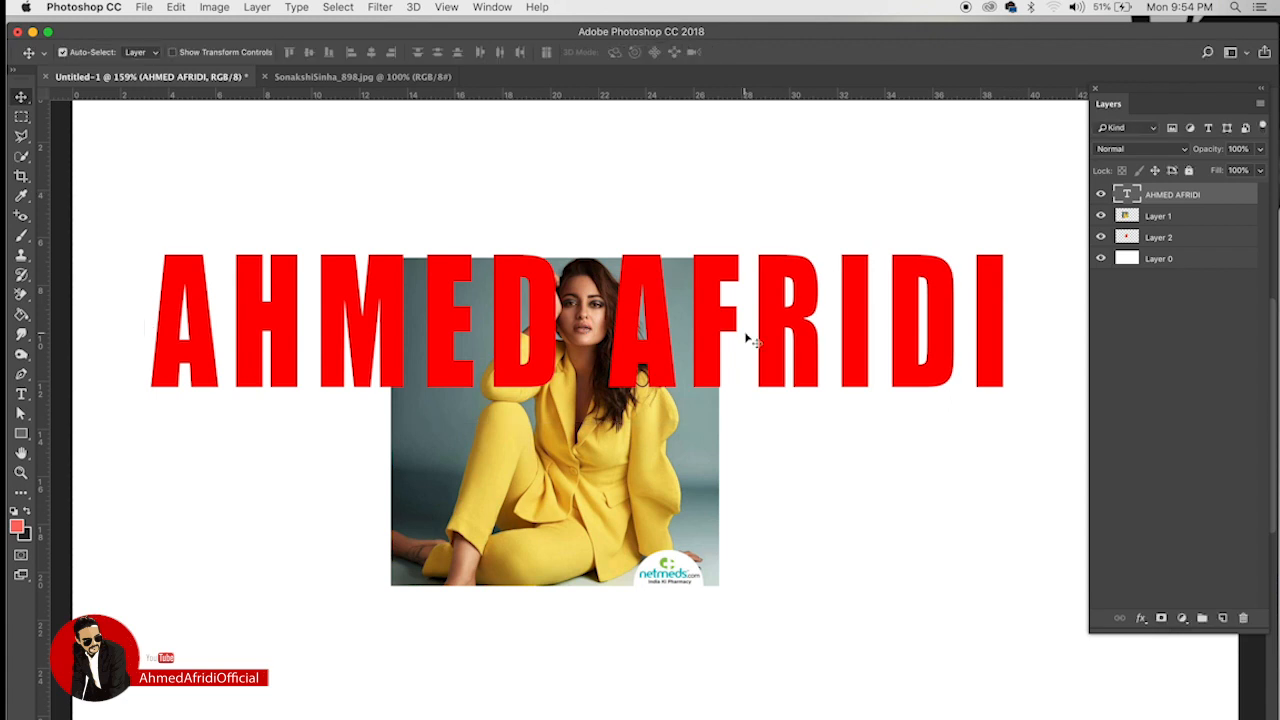
{"action": "left_click_drag", "start_coordinate": [723, 309], "coordinate": [726, 423]}
Step: Delete the red rectangle and centre the photo behind the name text
{"action": "left_click_drag", "start_coordinate": [588, 324], "coordinate": [797, 576]}
{"action": "left_click", "coordinate": [616, 347]}
{"action": "key", "text": "Delete"}
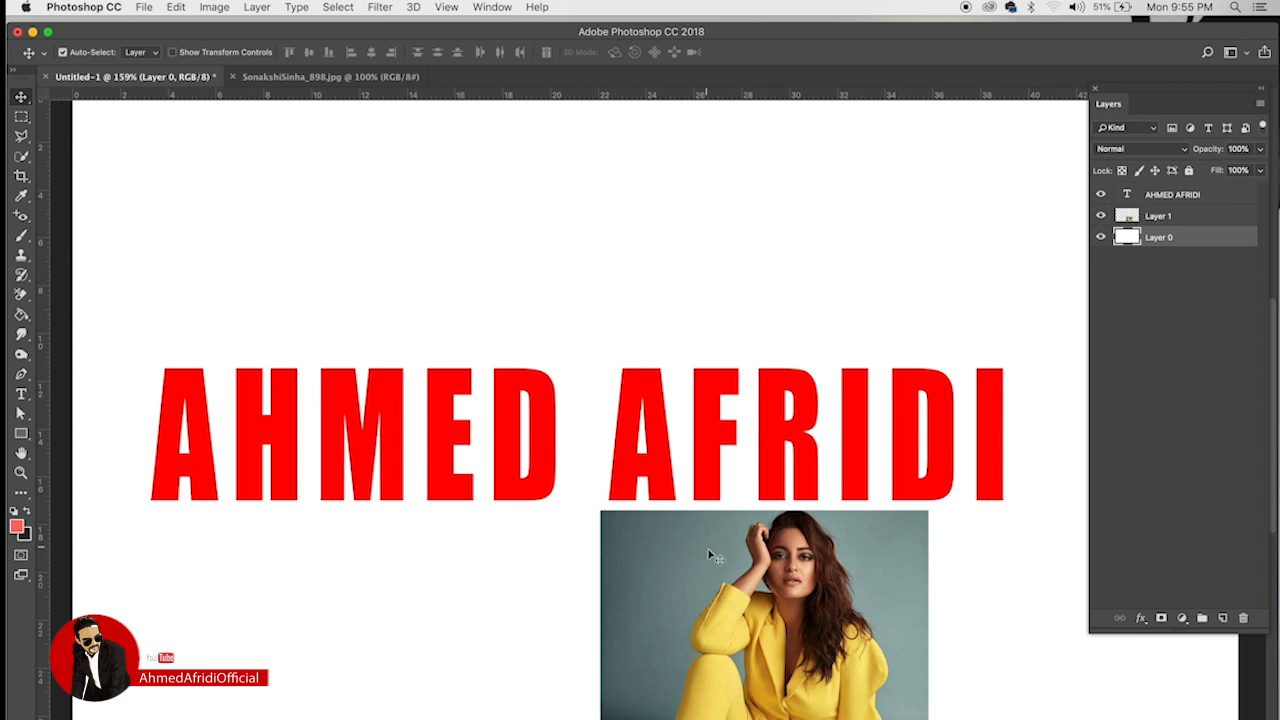
{"action": "left_click_drag", "start_coordinate": [710, 555], "coordinate": [641, 592]}
{"action": "left_click_drag", "start_coordinate": [660, 470], "coordinate": [668, 421]}
{"action": "left_click_drag", "start_coordinate": [668, 660], "coordinate": [473, 357]}
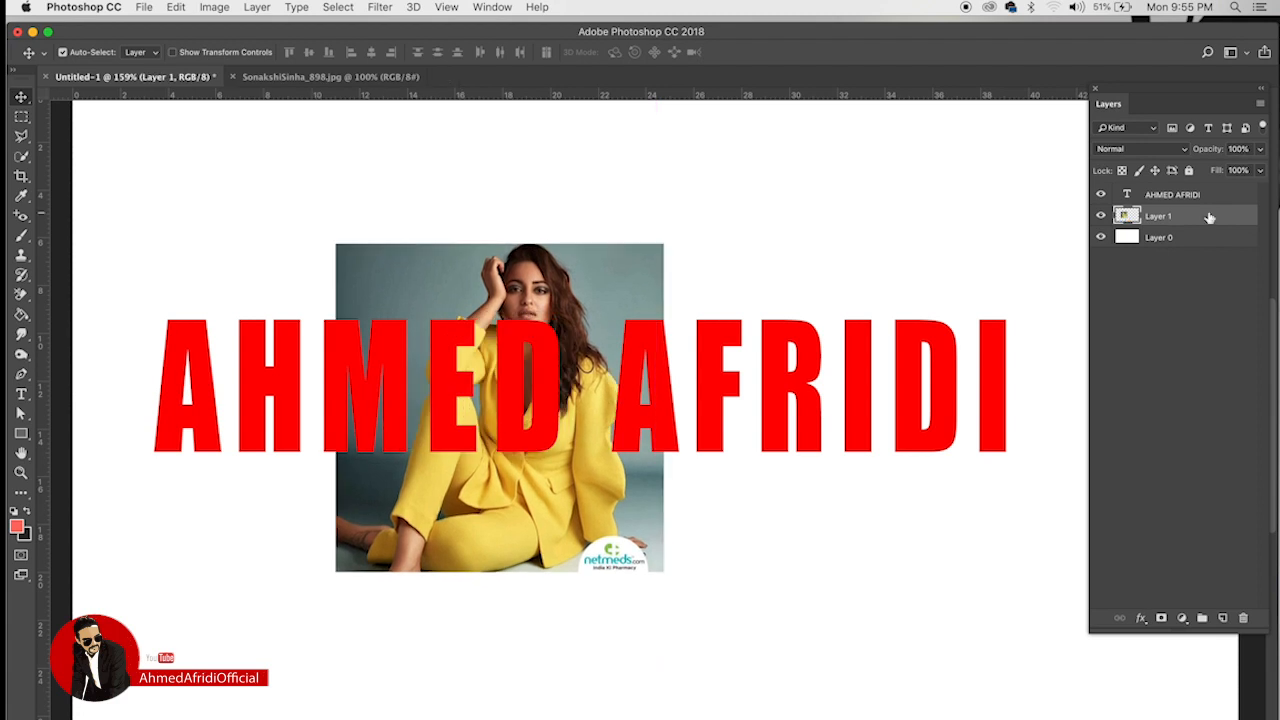
Step: Stack the photo above the text, clip it to the letters, and shift it over the first letters
{"action": "left_click_drag", "start_coordinate": [1209, 218], "coordinate": [1207, 193]}
{"action": "left_click_drag", "start_coordinate": [1207, 187], "coordinate": [1210, 200]}
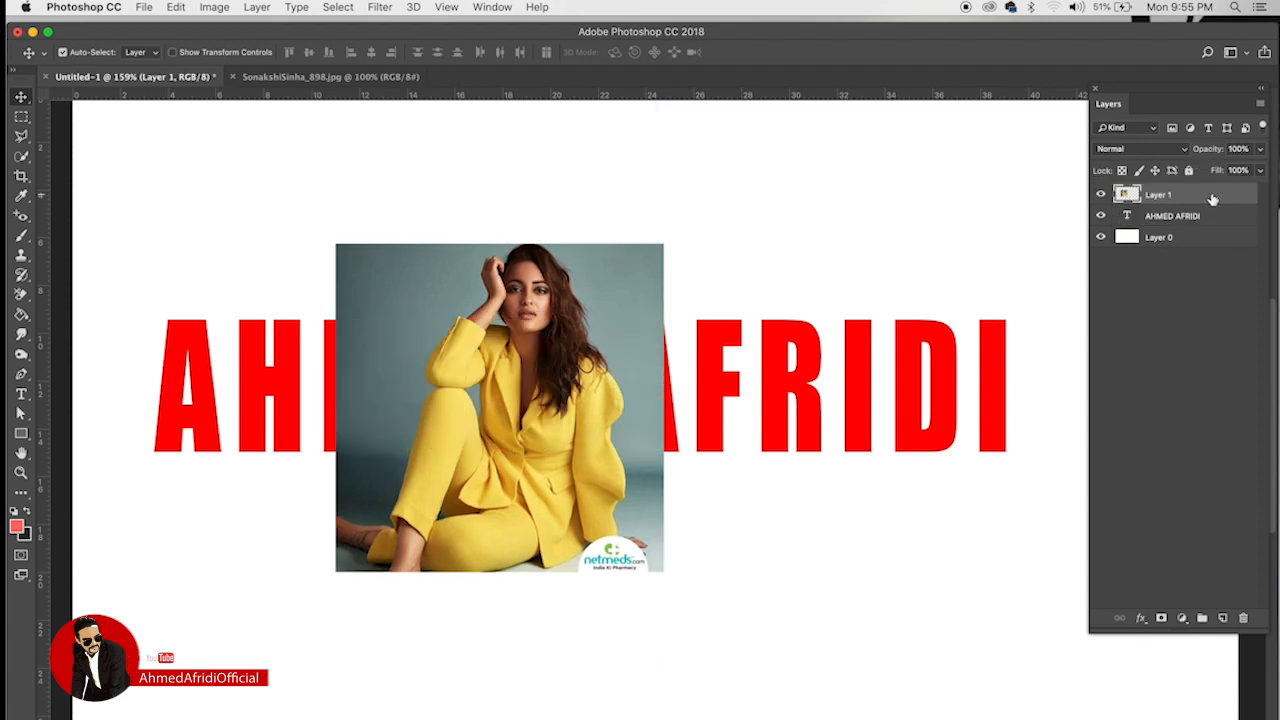
{"action": "right_click", "coordinate": [1208, 197]}
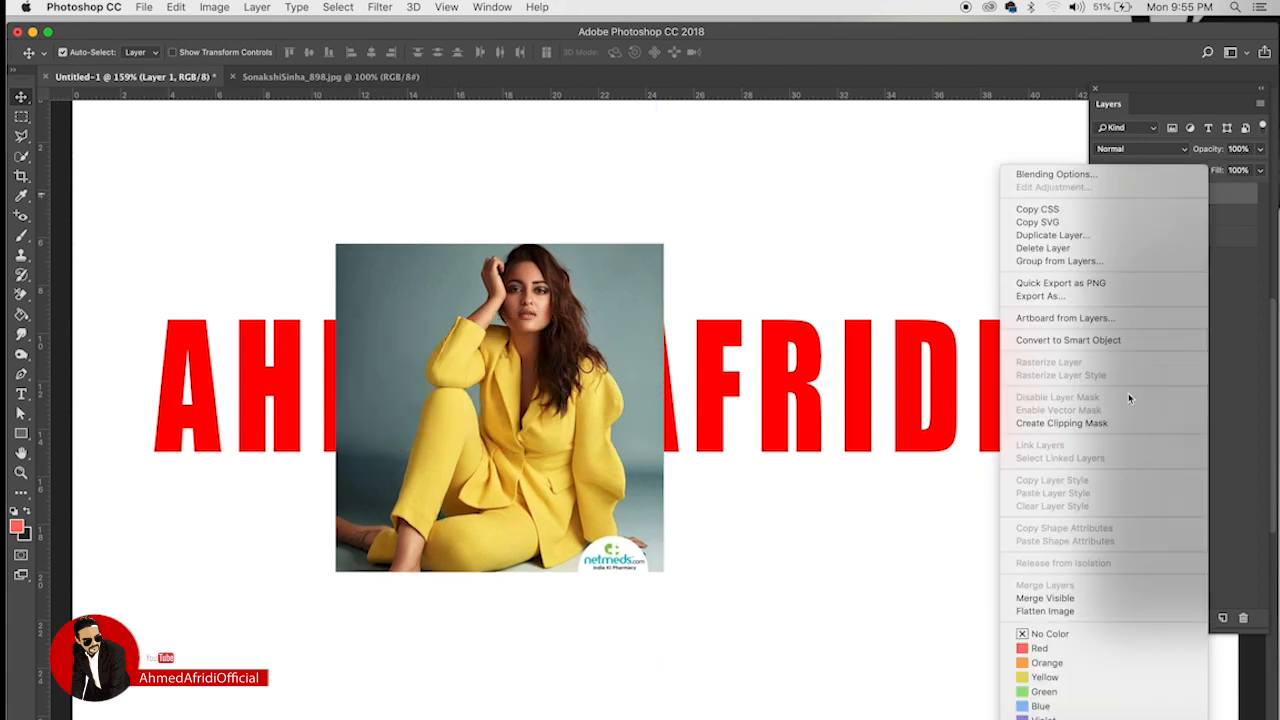
{"action": "left_click", "coordinate": [1049, 424]}
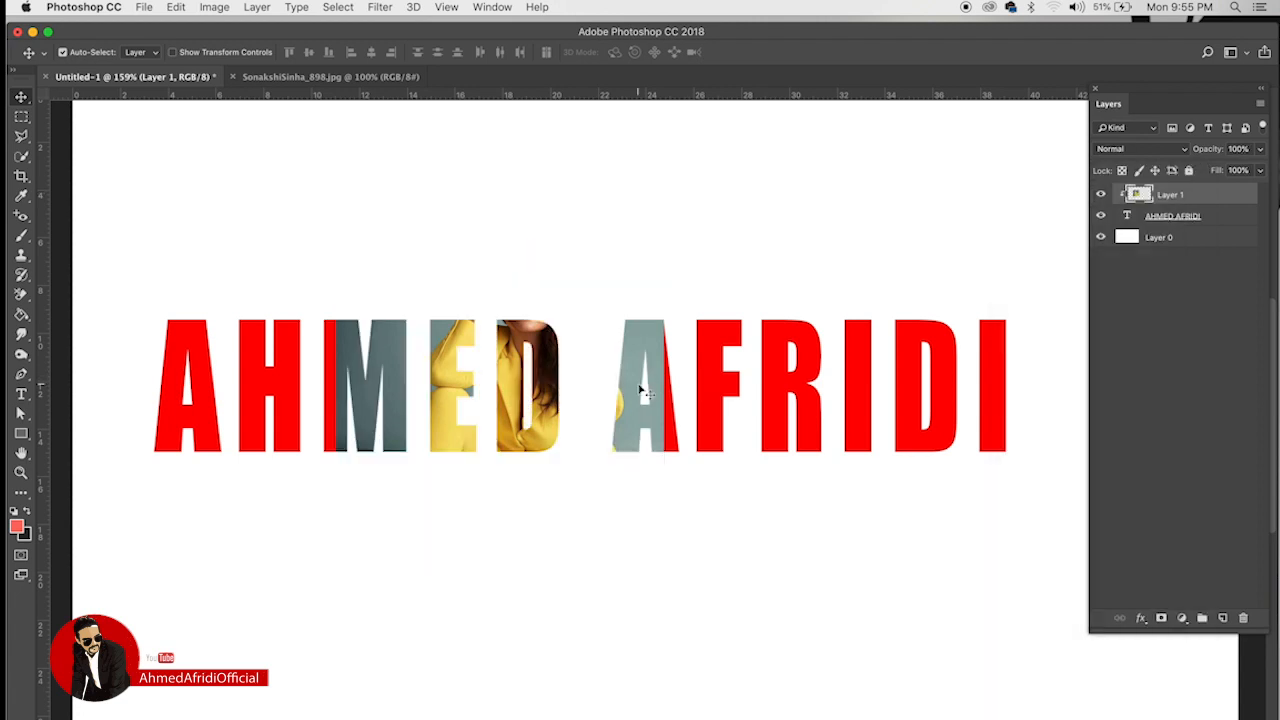
{"action": "left_click_drag", "start_coordinate": [452, 368], "coordinate": [206, 412]}
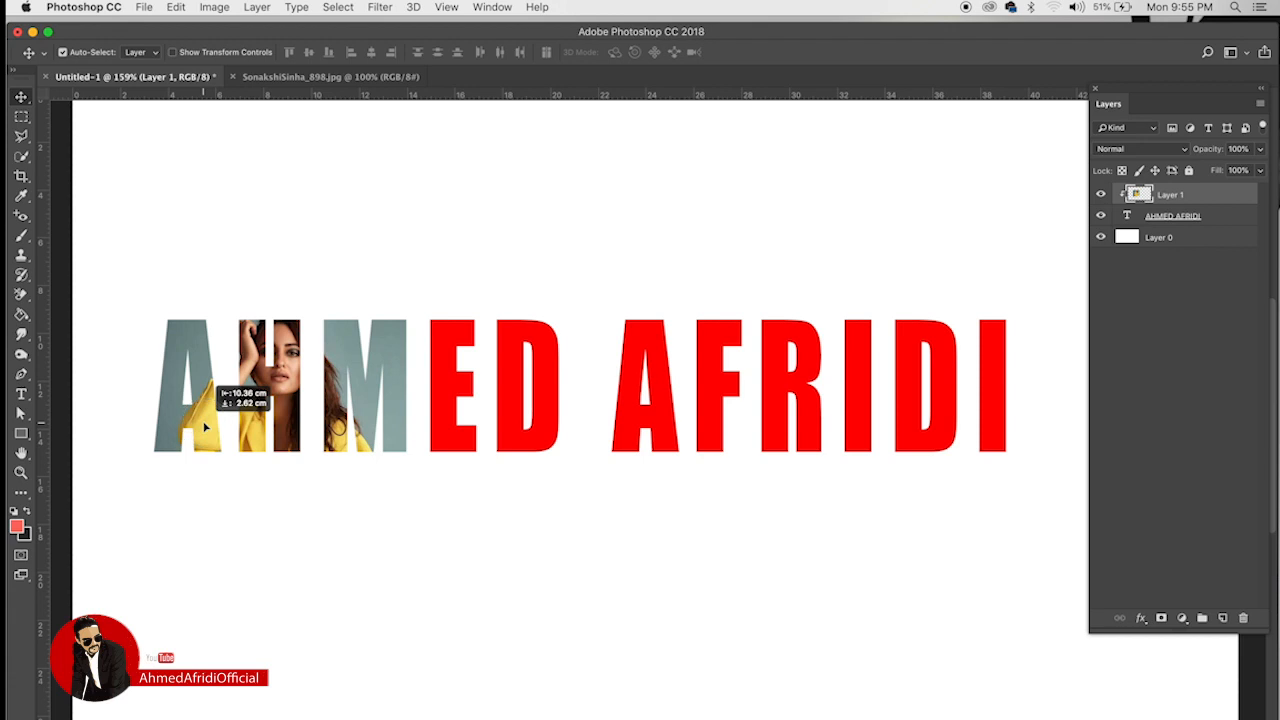
Step: Duplicate the clipped photo three times and slide each copy along the remaining letters
{"action": "left_click_drag", "start_coordinate": [1210, 197], "coordinate": [1222, 618]}
{"action": "left_click_drag", "start_coordinate": [352, 366], "coordinate": [578, 367]}
{"action": "left_click_drag", "start_coordinate": [1232, 193], "coordinate": [1228, 617]}
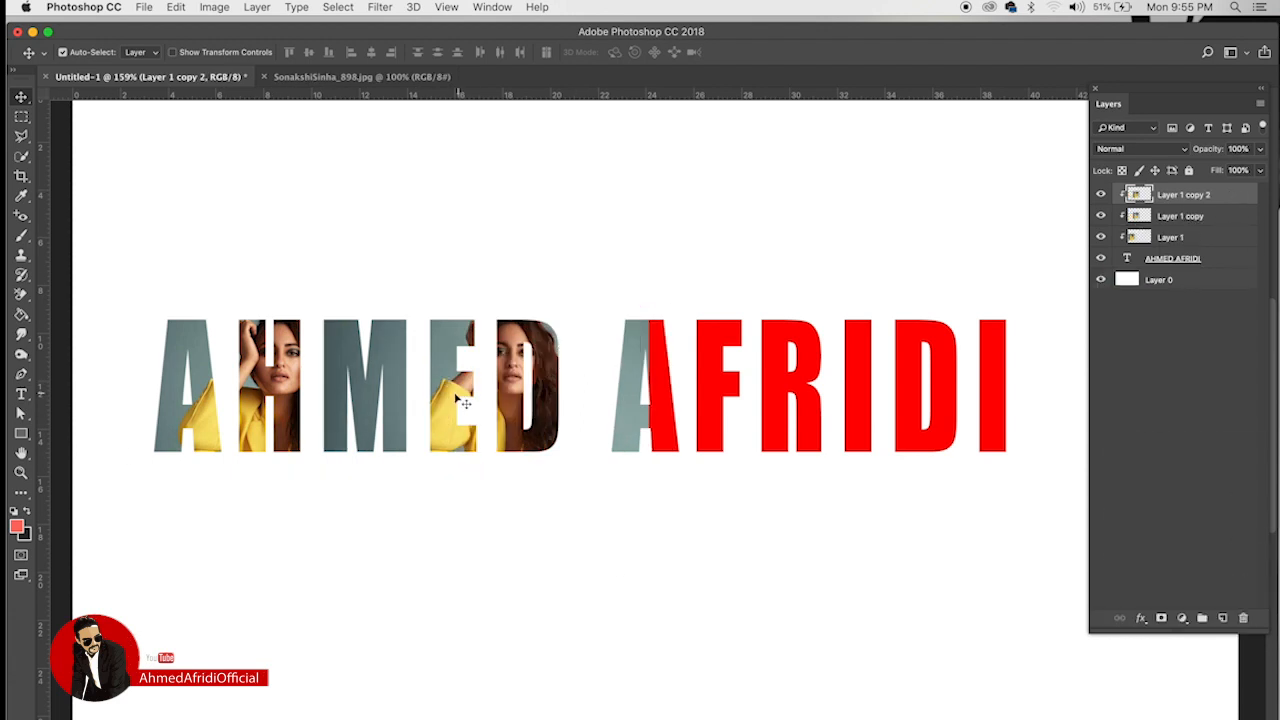
{"action": "left_click_drag", "start_coordinate": [465, 393], "coordinate": [683, 396]}
{"action": "left_click_drag", "start_coordinate": [1224, 206], "coordinate": [1222, 617]}
{"action": "mouse_move", "coordinate": [738, 394]}
{"action": "left_mouse_down"}
{"action": "mouse_move", "coordinate": [700, 384]}
{"action": "mouse_move", "coordinate": [720, 390]}
{"action": "left_mouse_up"}
{"action": "left_click_drag", "start_coordinate": [866, 360], "coordinate": [1038, 364]}
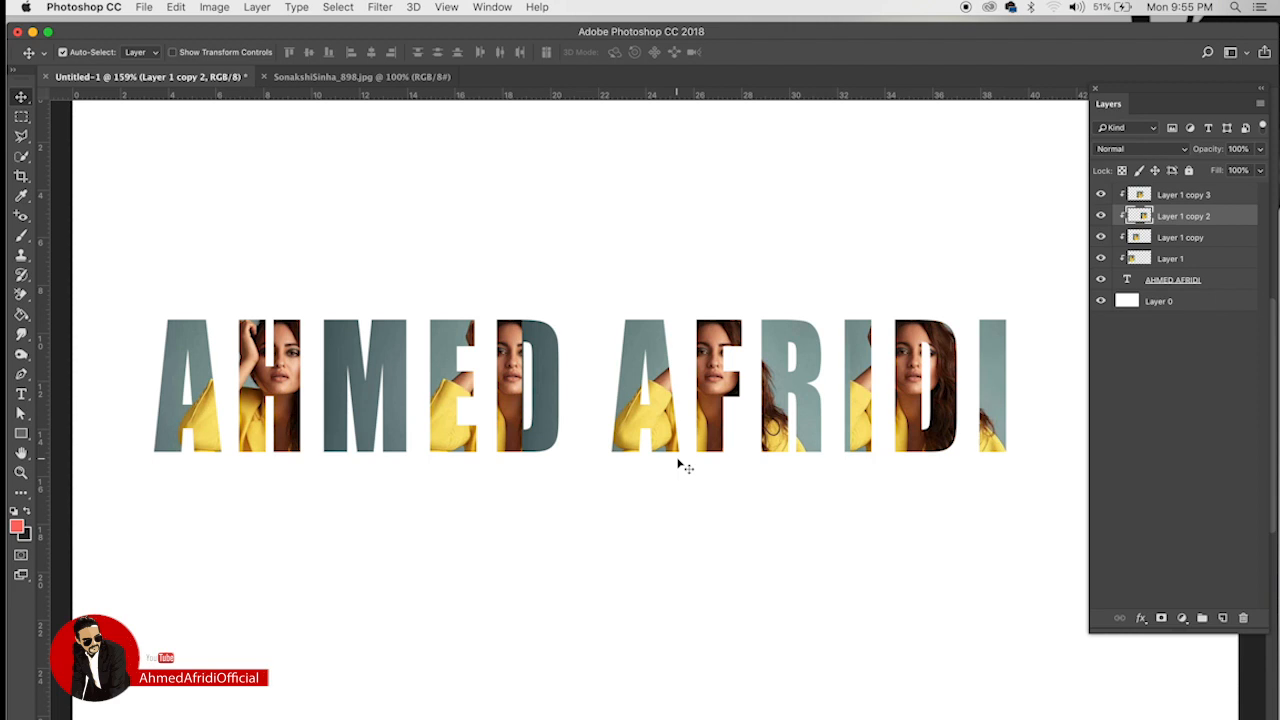
{"action": "scroll", "coordinate": [628, 322], "scroll_direction": "down", "scroll_amount": 2}
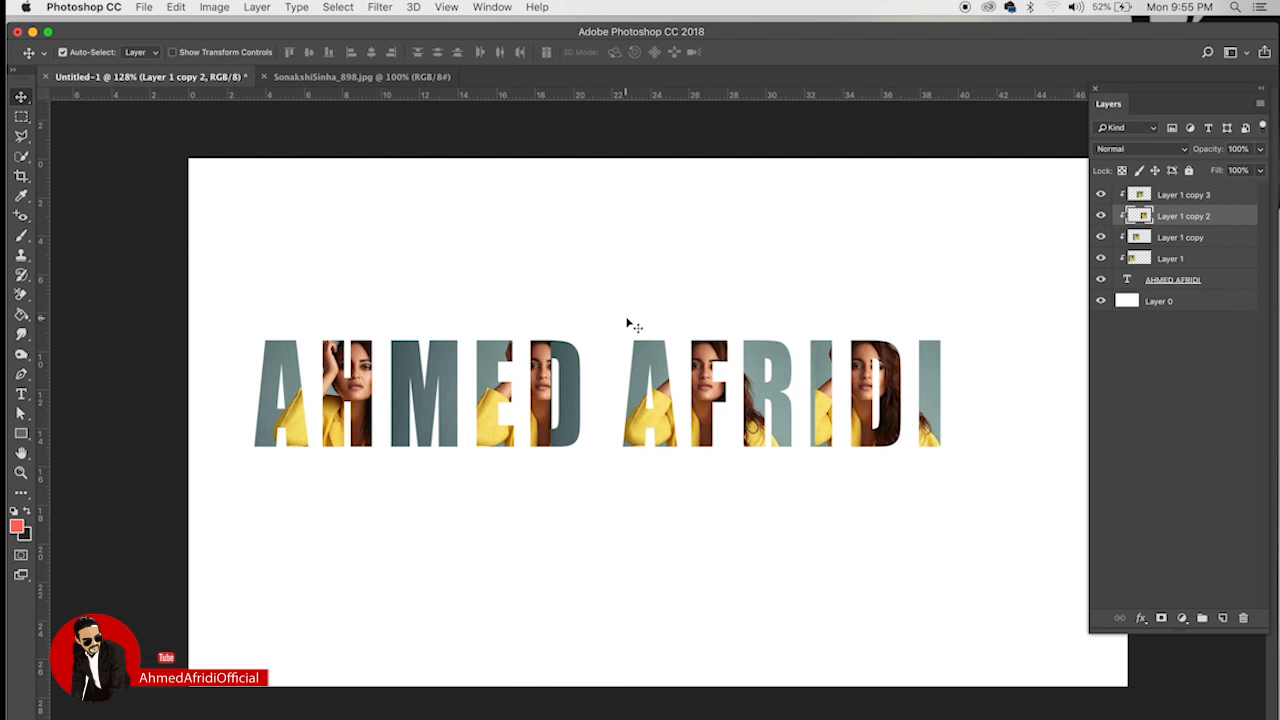
Step: Delete the four photo layers and the name text layer
{"action": "left_click", "coordinate": [1212, 199]}
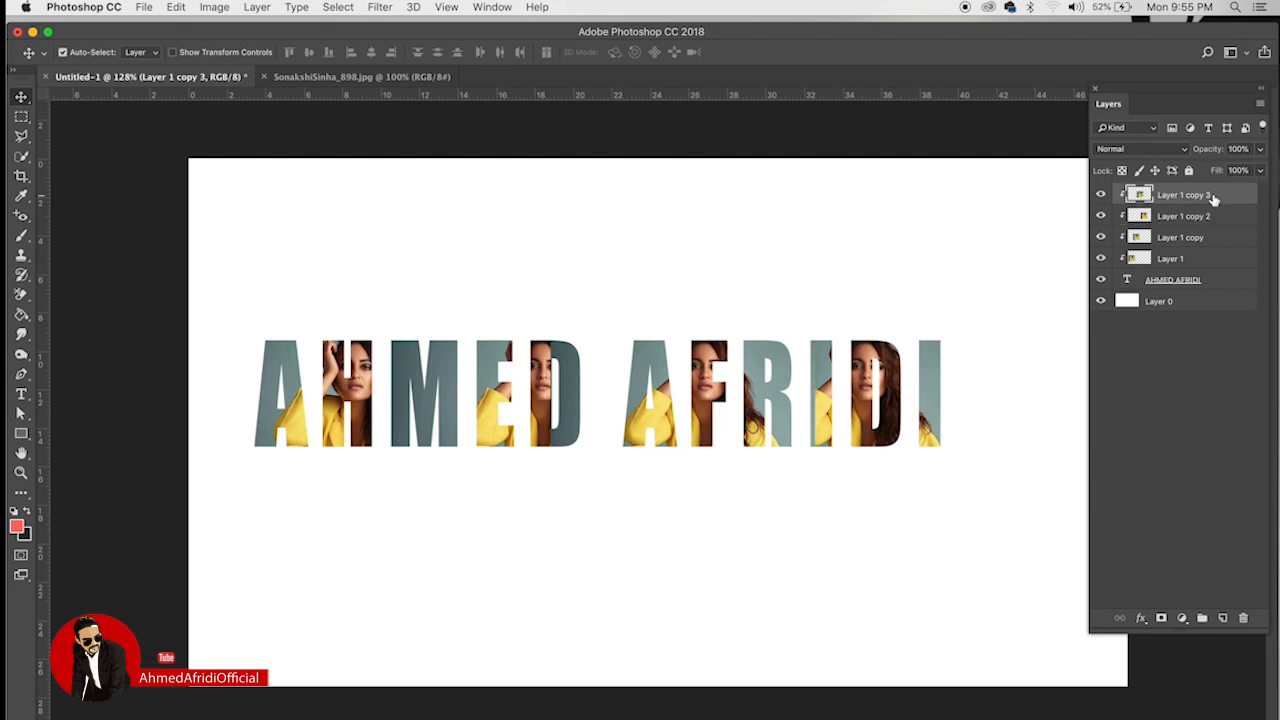
{"action": "left_click", "coordinate": [1197, 258], "text": "shift"}
{"action": "key", "text": "BackSpace"}
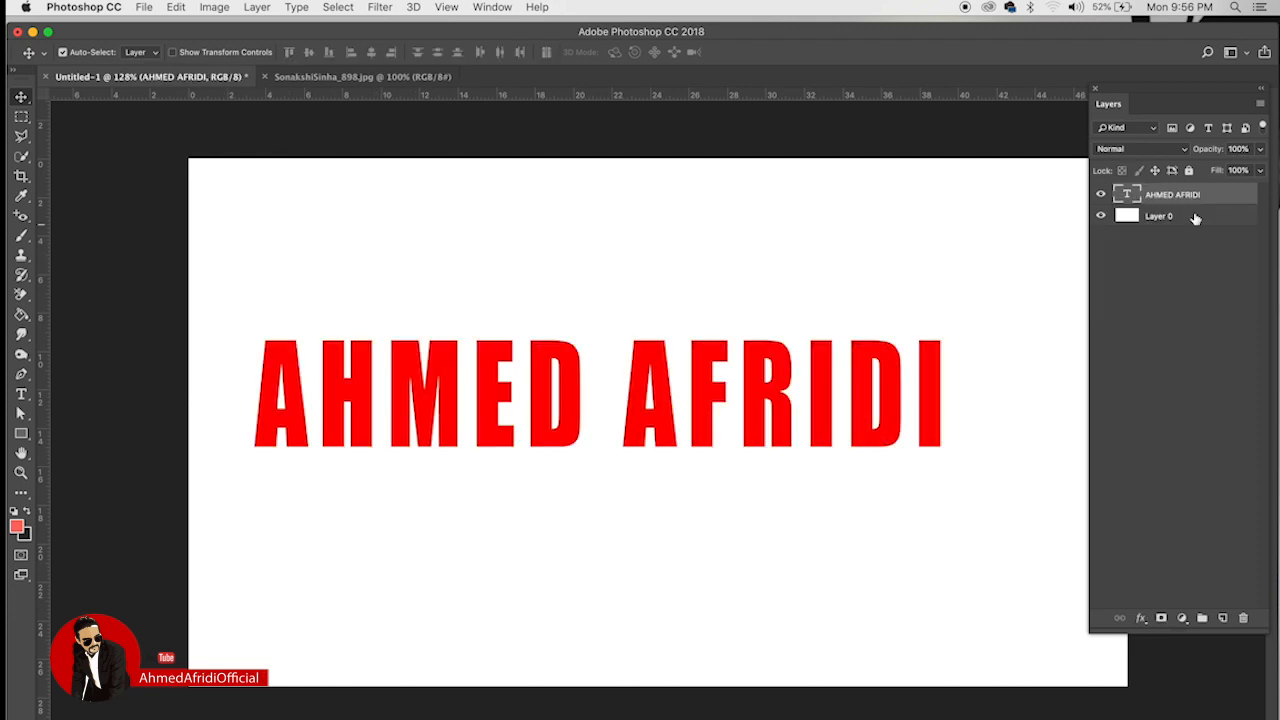
{"action": "key", "text": "BackSpace"}
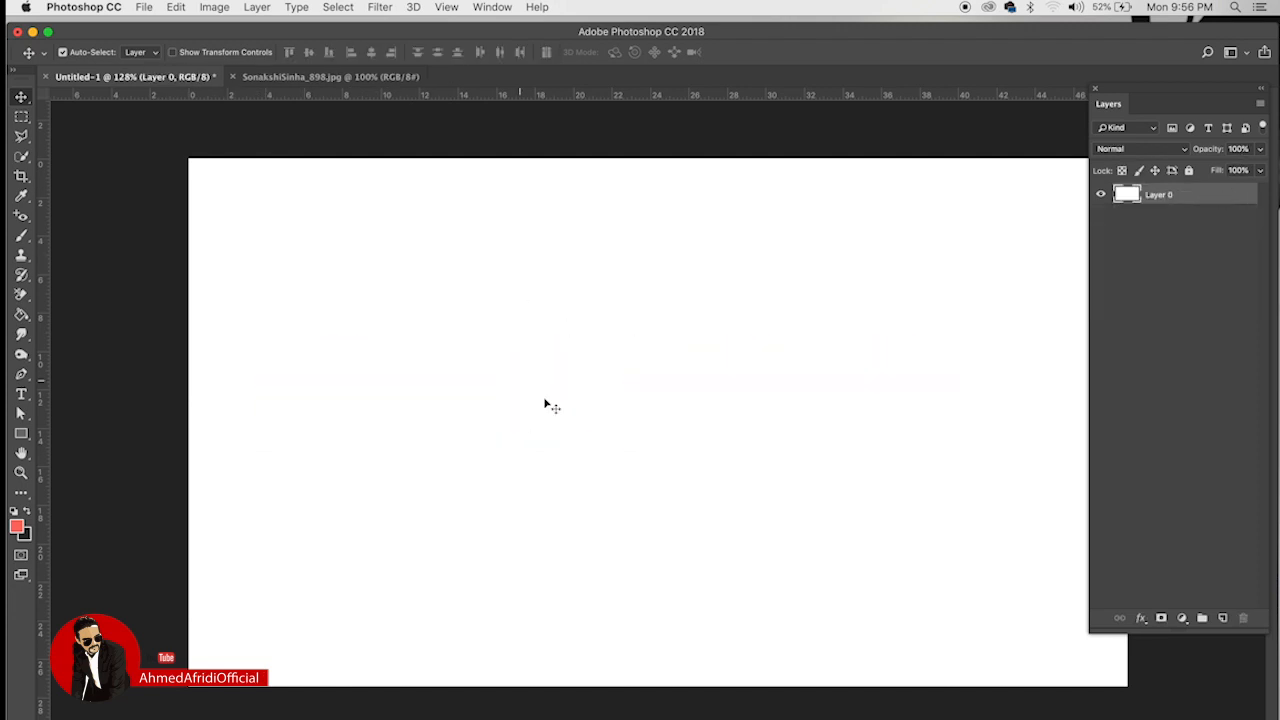
Step: Open unnamed-4.jpg and paste the maroon-dress portrait into Untitled-1
{"action": "left_click", "coordinate": [145, 8]}
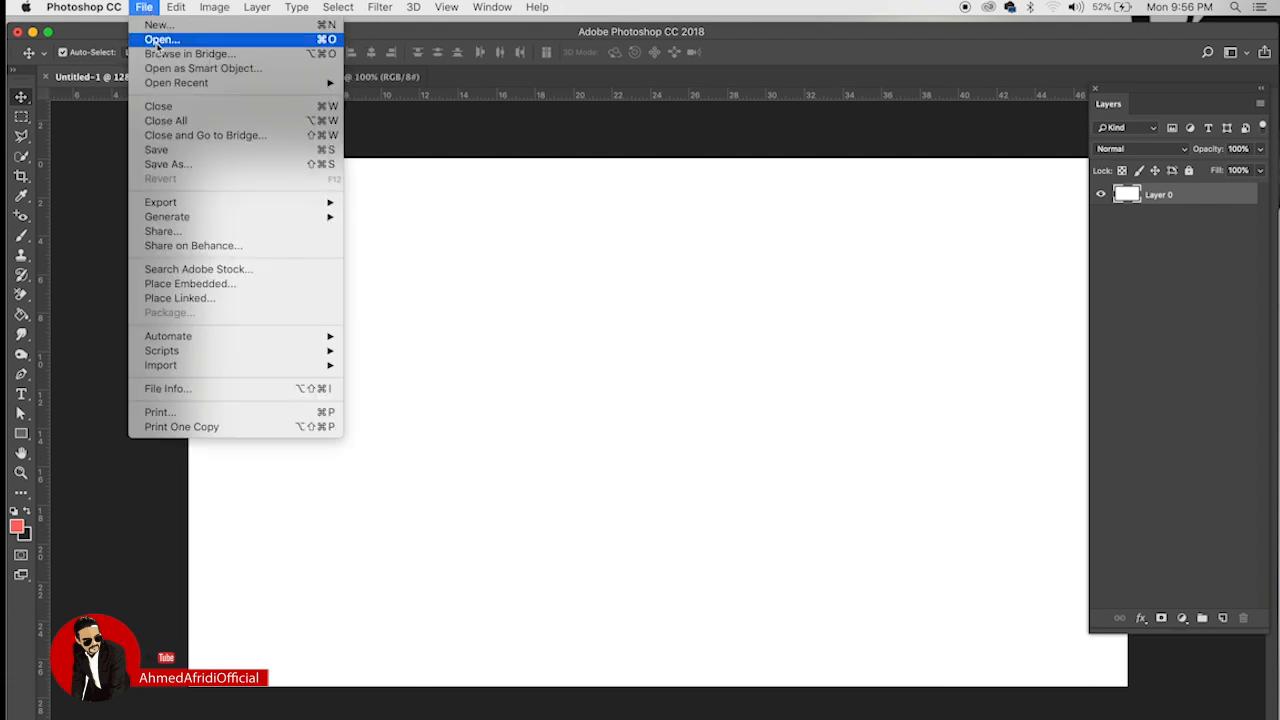
{"action": "left_click", "coordinate": [158, 40]}
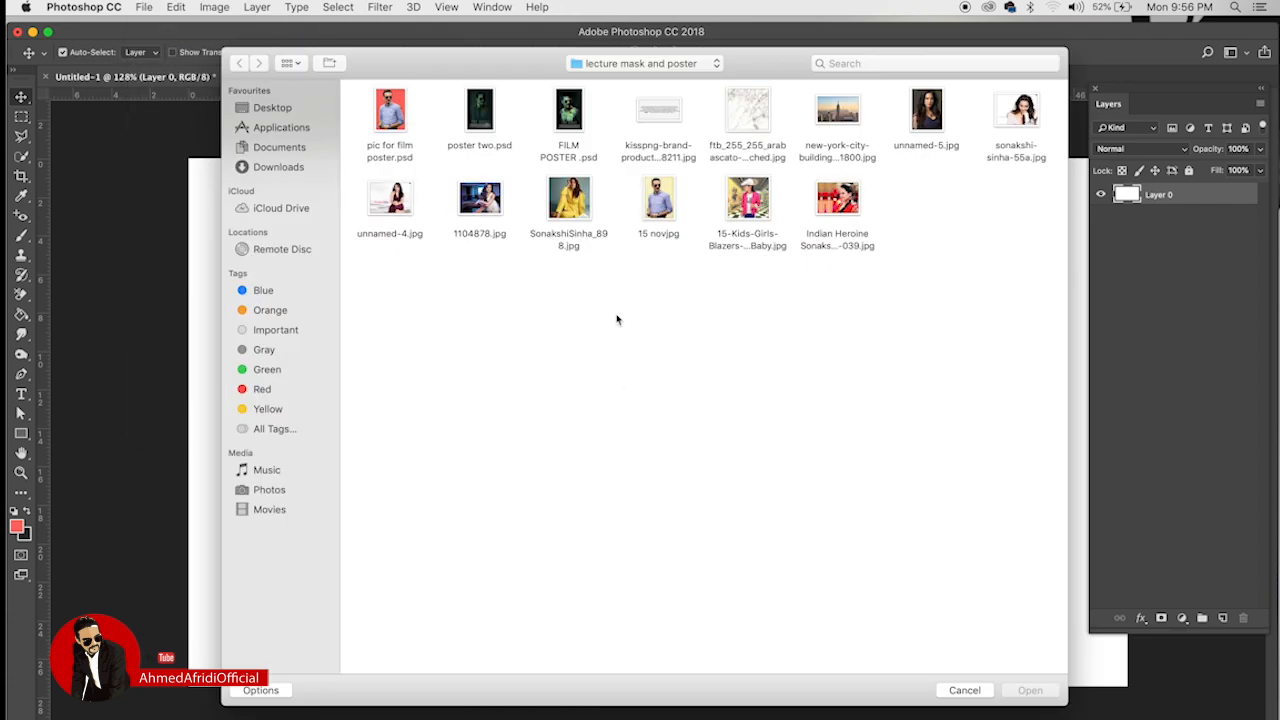
{"action": "left_click", "coordinate": [392, 205]}
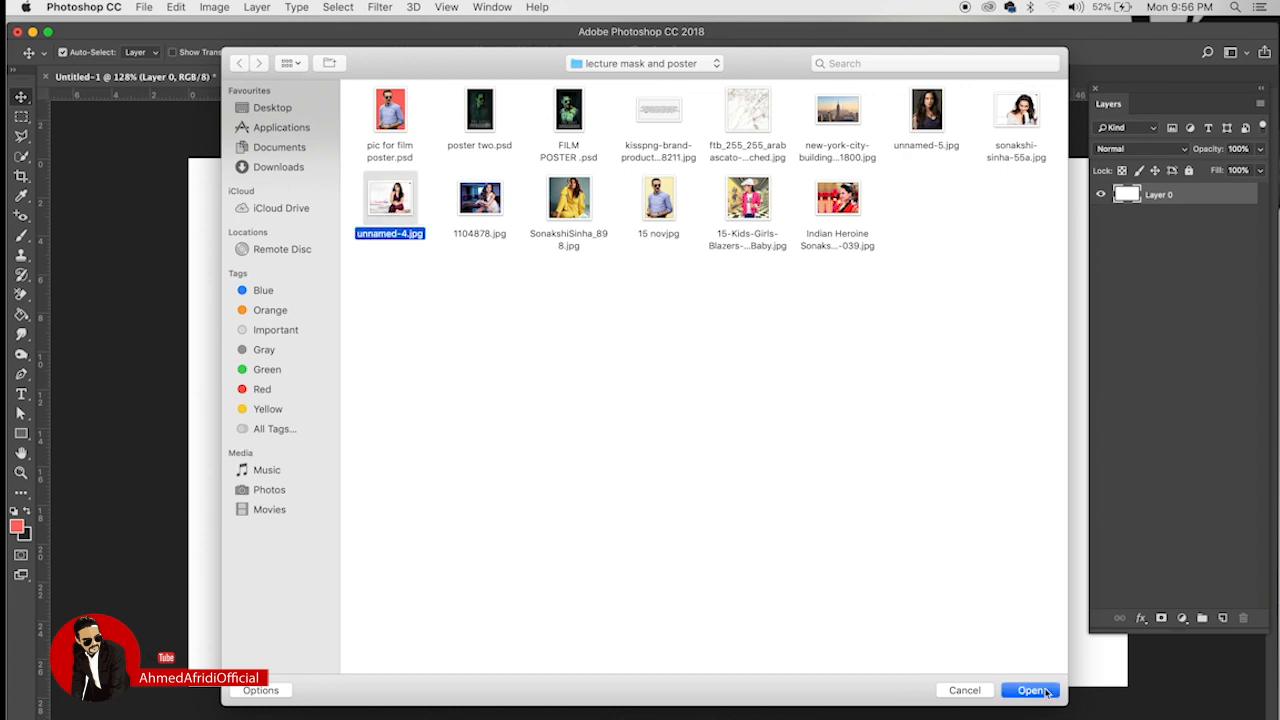
{"action": "left_click", "coordinate": [1027, 692]}
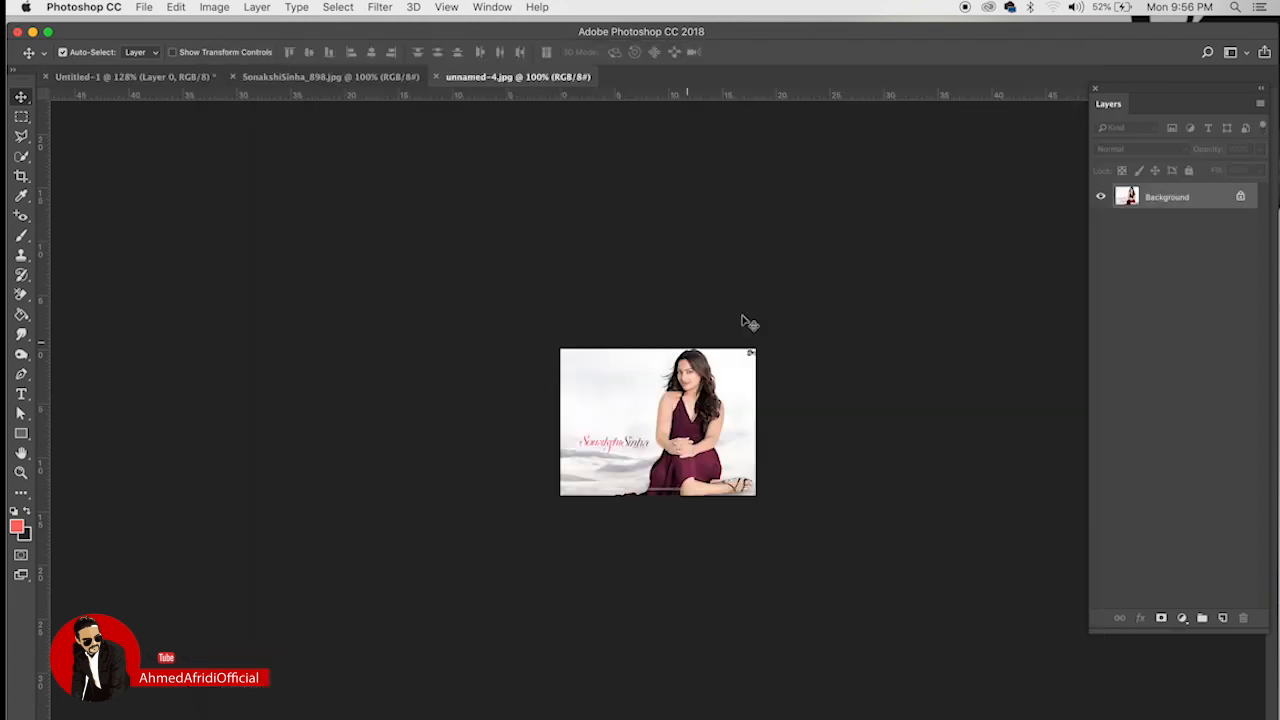
{"action": "left_click", "coordinate": [303, 77]}
{"action": "left_click", "coordinate": [178, 80]}
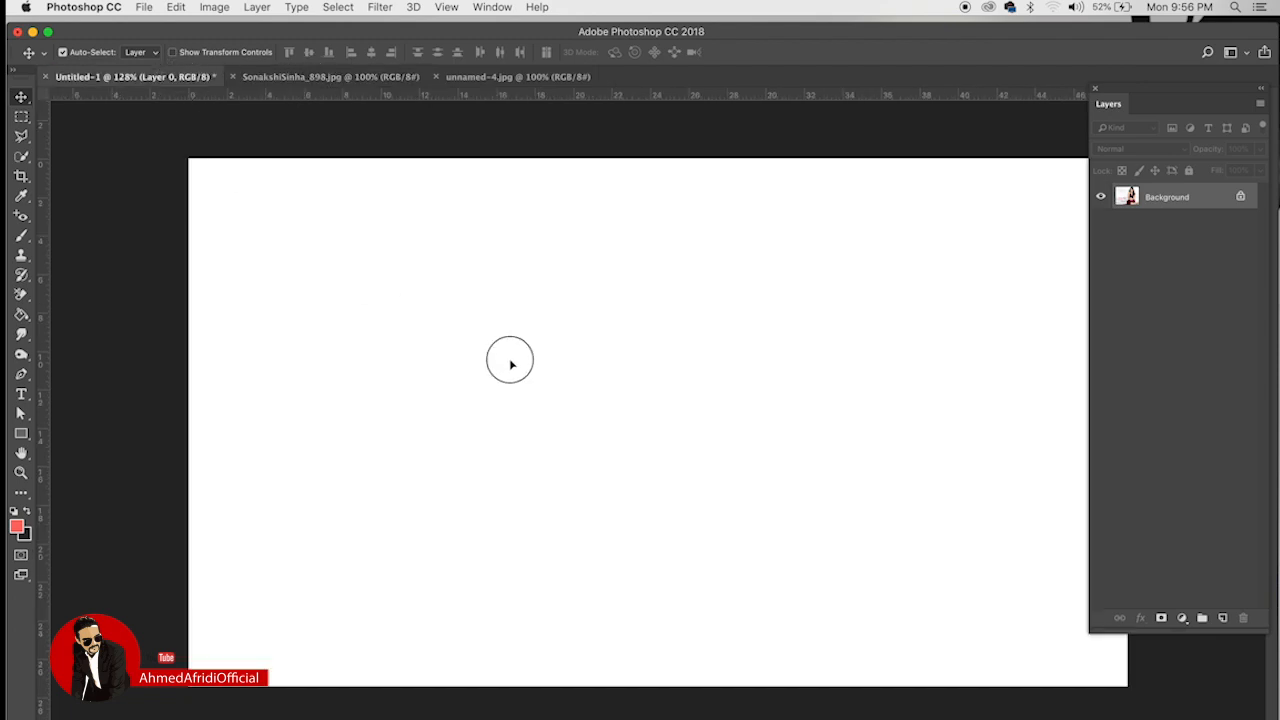
{"action": "key", "text": "super+v"}
{"action": "key", "text": "super+t"}
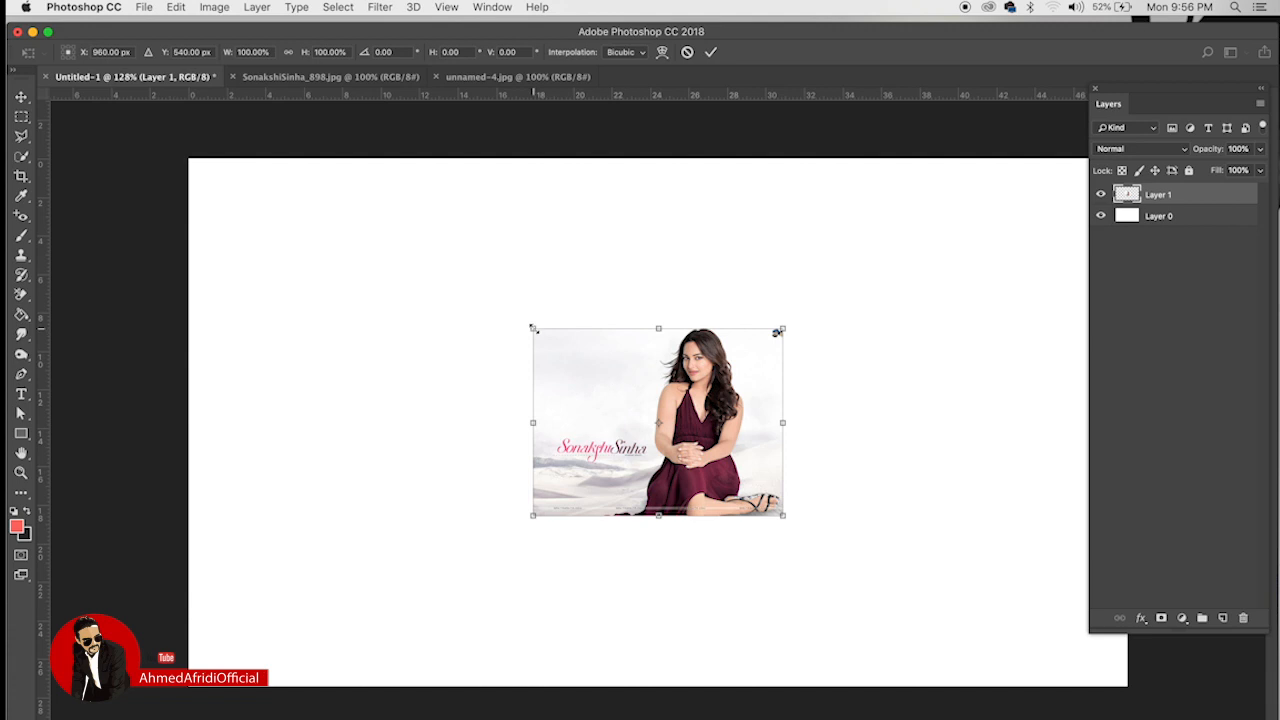
Step: Enlarge the pasted portrait to fill most of the canvas
{"action": "left_click_drag", "start_coordinate": [533, 328], "coordinate": [330, 250]}
{"action": "key", "text": "Return"}
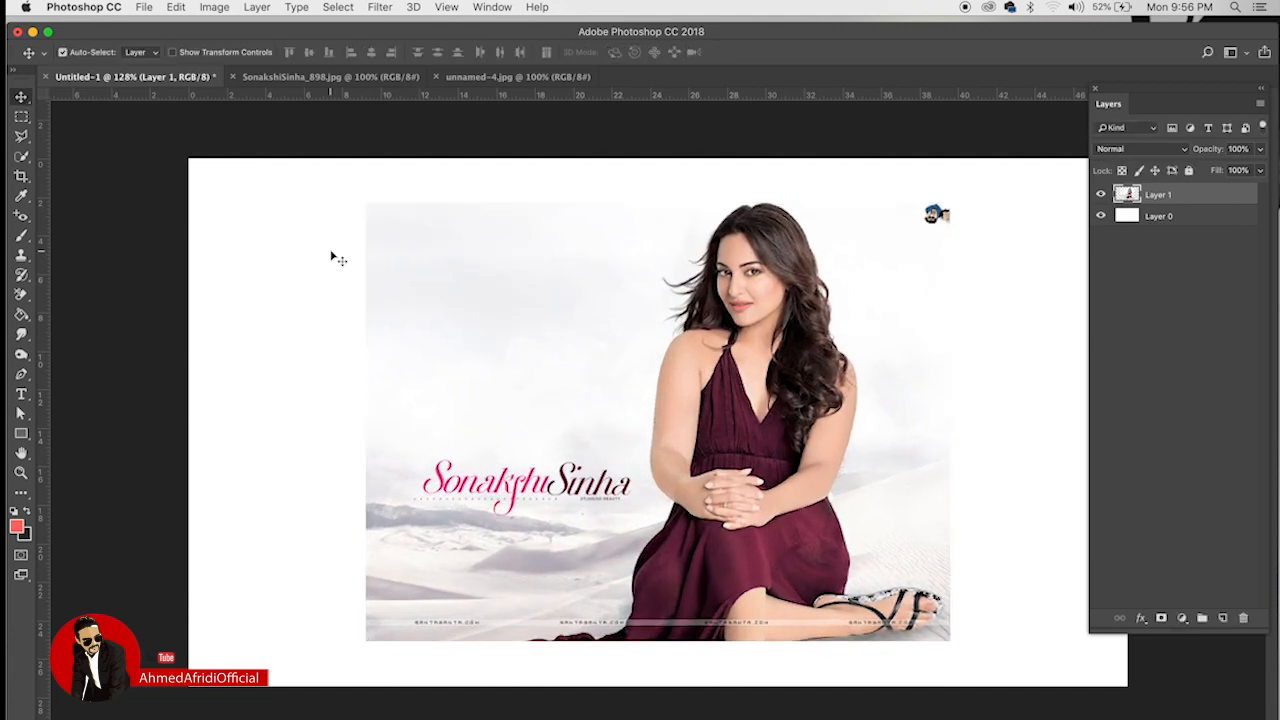
{"action": "left_click", "coordinate": [214, 7]}
{"action": "left_click", "coordinate": [224, 54]}
{"action": "left_click", "coordinate": [224, 53]}
Step: Apply Levels with black point 13 and white point 235
{"action": "left_click", "coordinate": [224, 7]}
{"action": "mouse_move", "coordinate": [228, 47]}
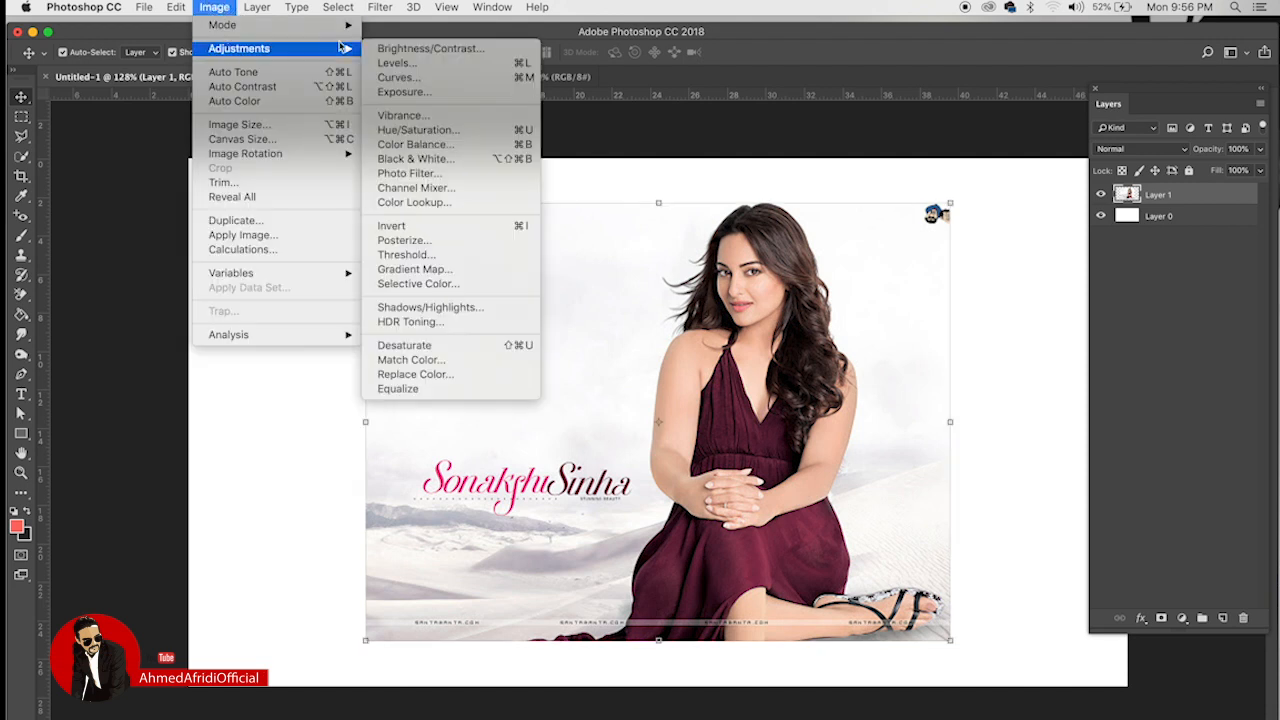
{"action": "left_click", "coordinate": [433, 66]}
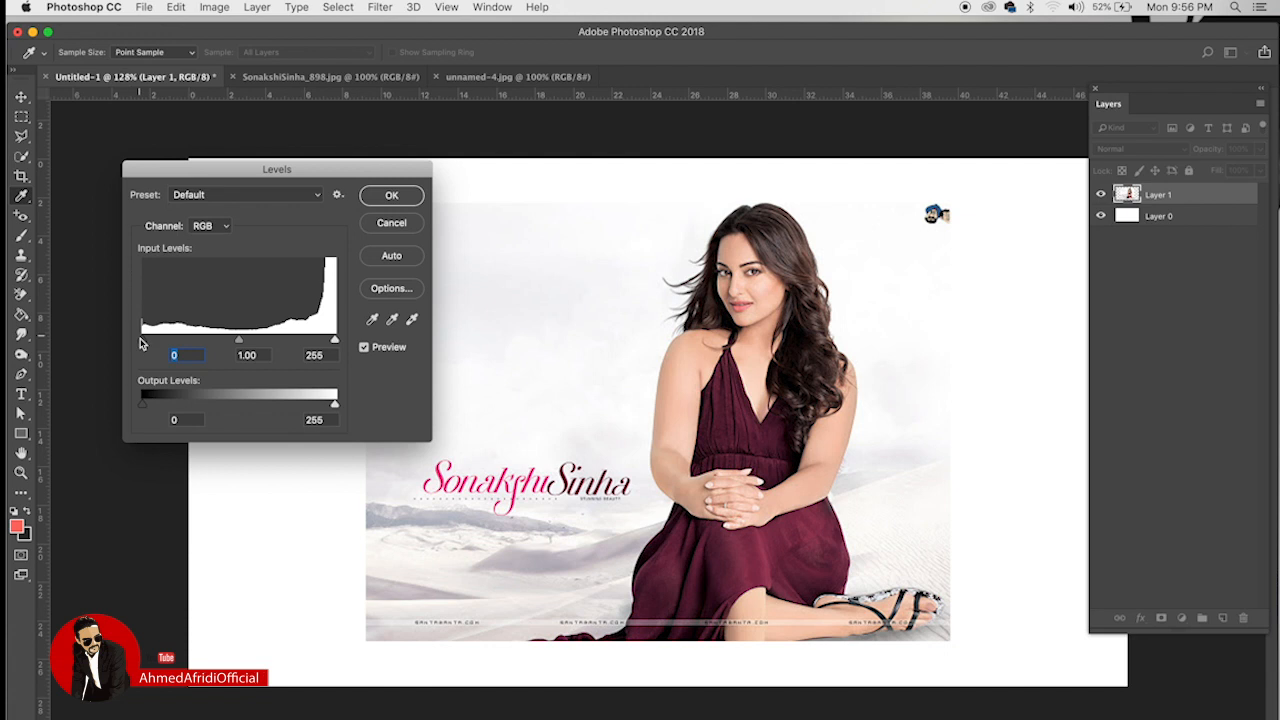
{"action": "left_click_drag", "start_coordinate": [141, 340], "coordinate": [152, 345]}
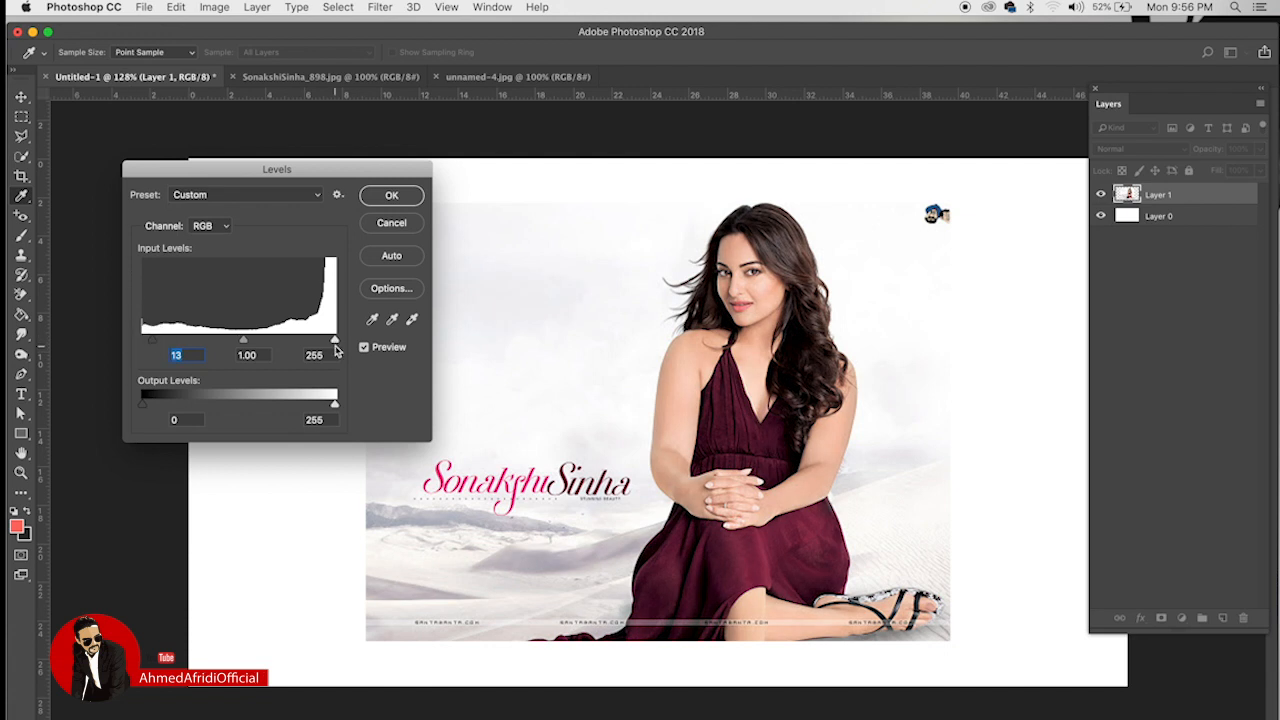
{"action": "left_click_drag", "start_coordinate": [335, 341], "coordinate": [319, 341]}
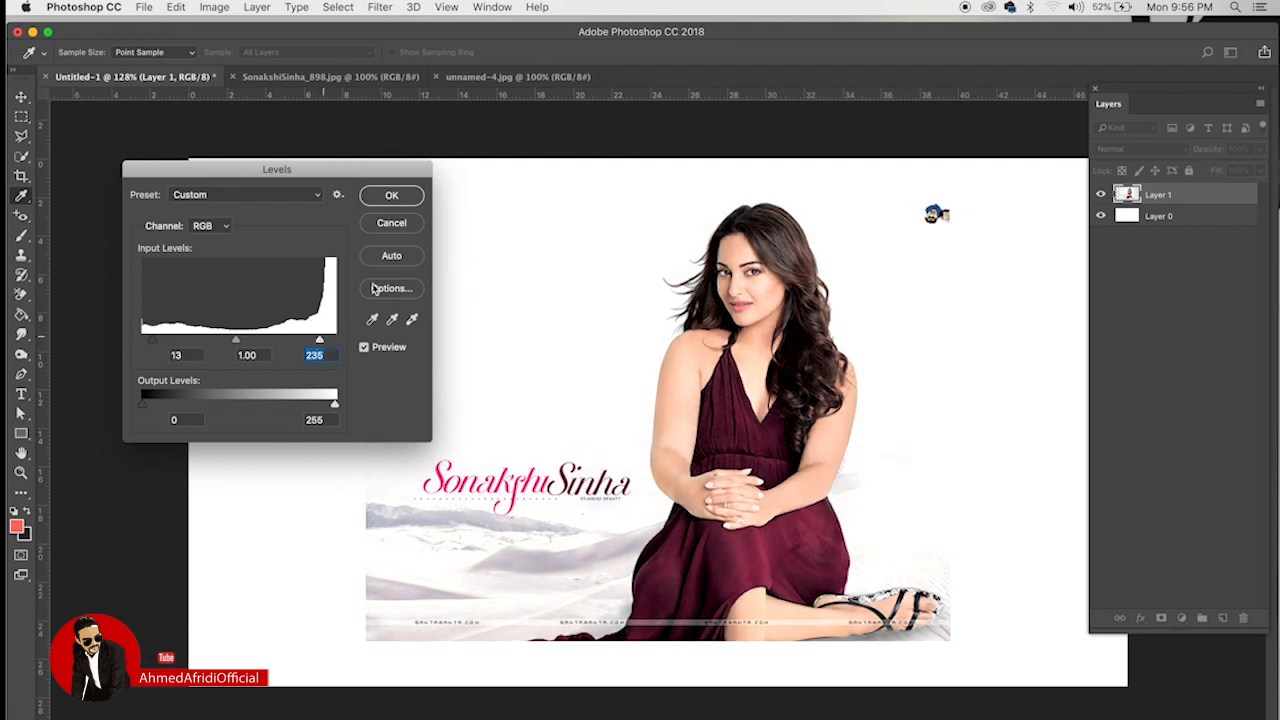
{"action": "left_click", "coordinate": [391, 195]}
Step: Raise the photo's saturation to +21 with Hue/Saturation
{"action": "left_click", "coordinate": [214, 7]}
{"action": "mouse_move", "coordinate": [237, 52]}
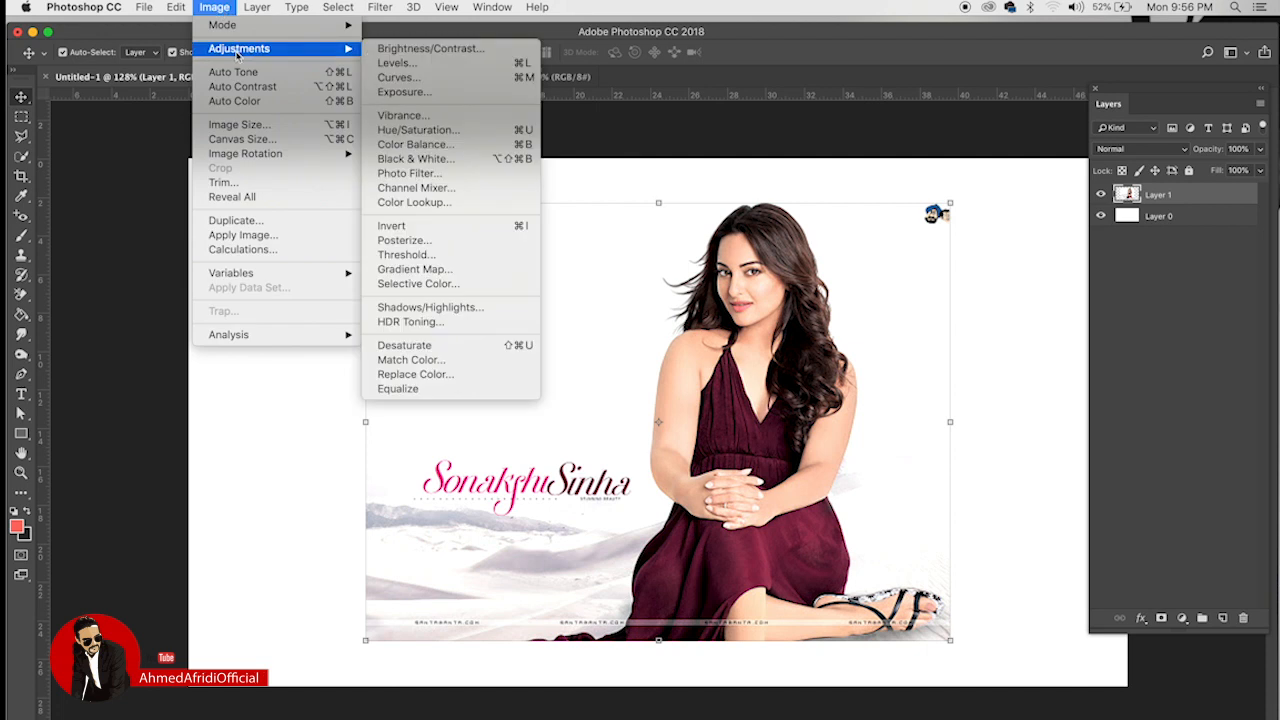
{"action": "left_click", "coordinate": [418, 130]}
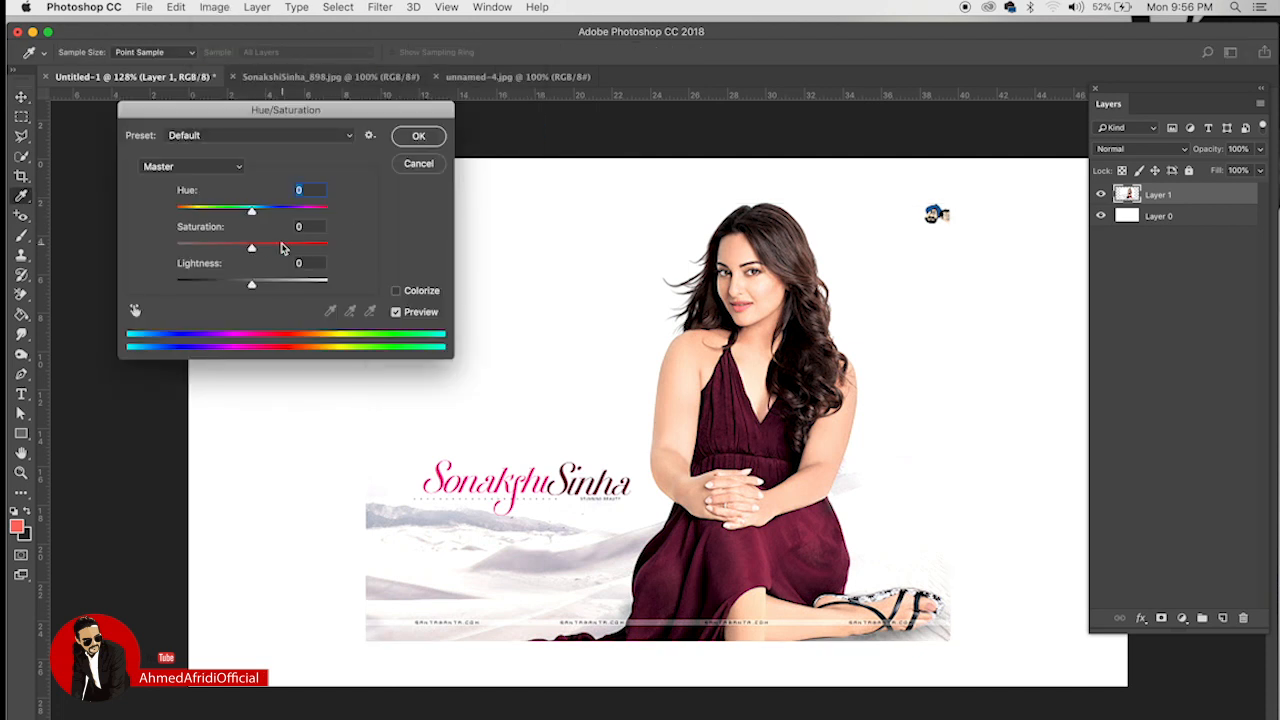
{"action": "left_click_drag", "start_coordinate": [251, 248], "coordinate": [268, 250]}
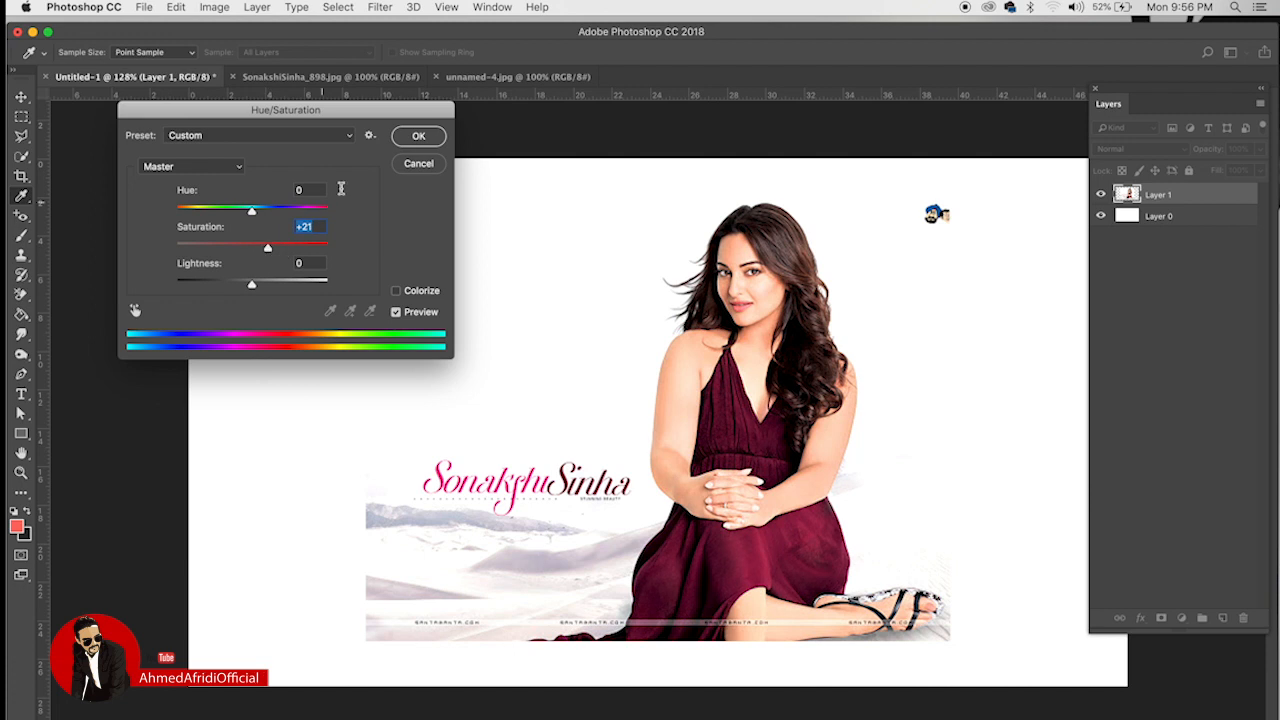
{"action": "left_click", "coordinate": [416, 137]}
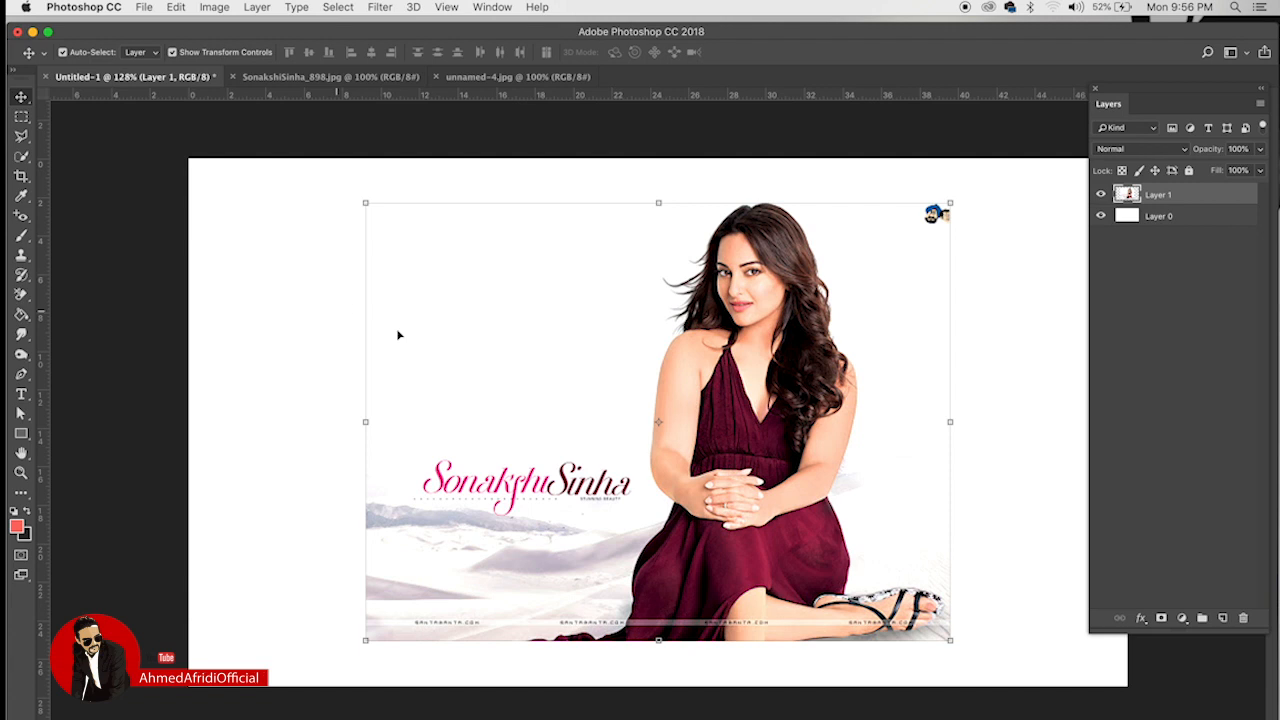
Step: Draw a salmon-red 372 × 199 px rectangle left of her head, stacked above the photo layer
{"action": "left_click", "coordinate": [307, 305]}
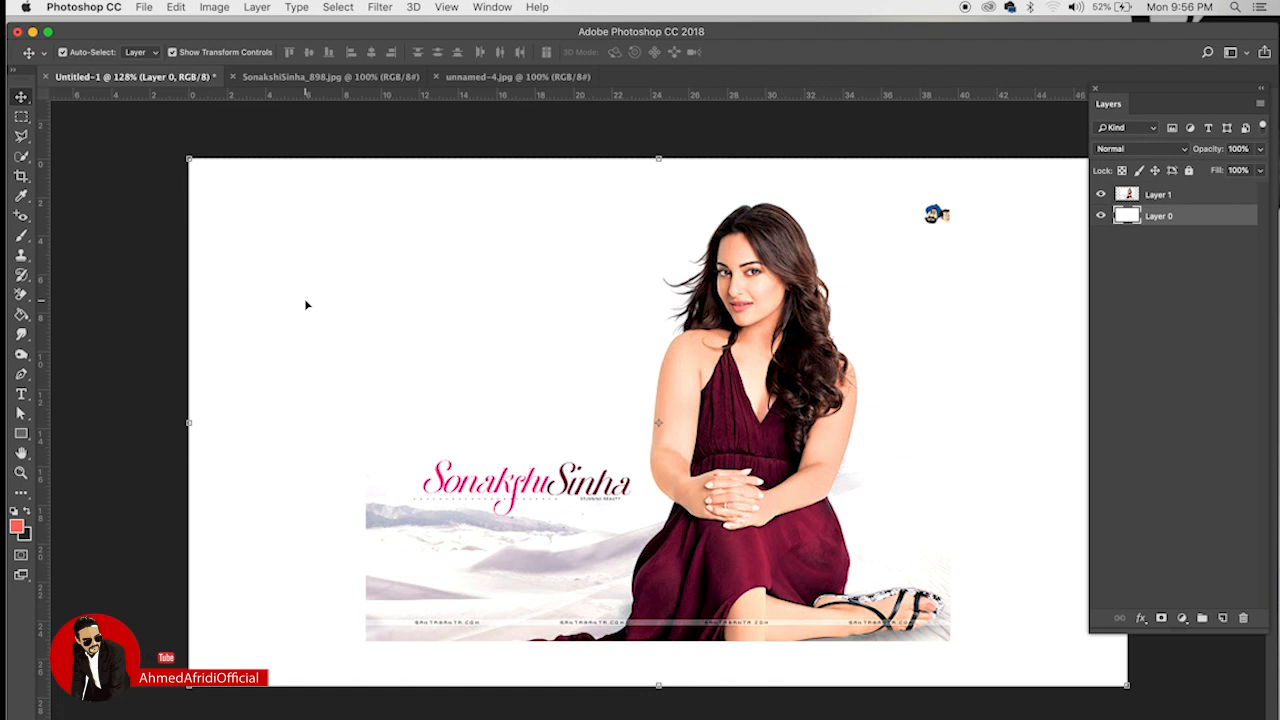
{"action": "left_click", "coordinate": [23, 436]}
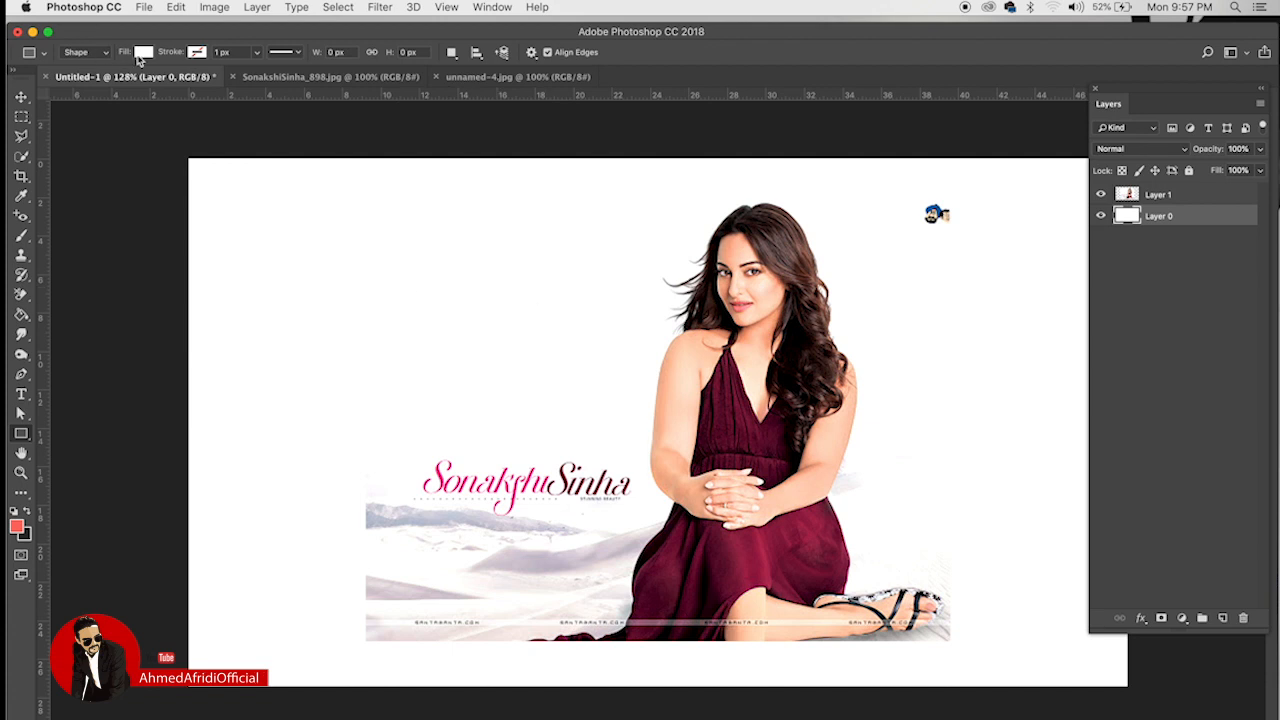
{"action": "left_click", "coordinate": [143, 53]}
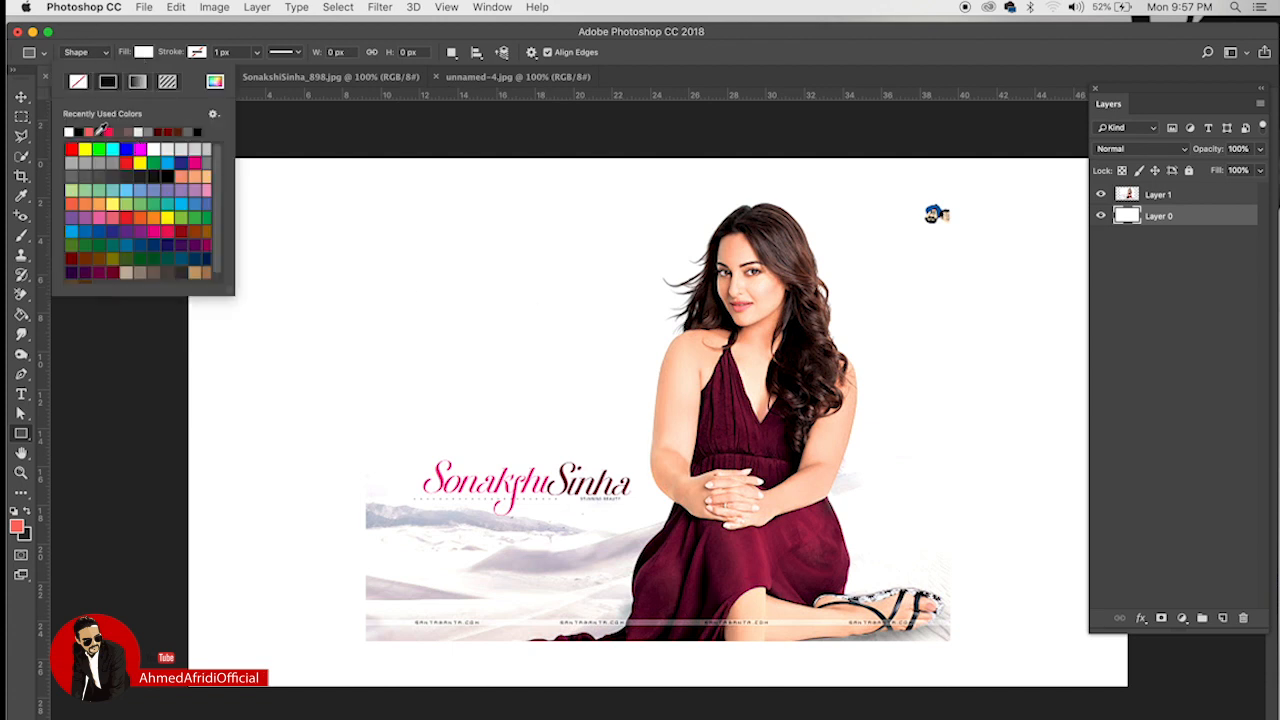
{"action": "left_click", "coordinate": [98, 132]}
{"action": "left_click", "coordinate": [230, 48]}
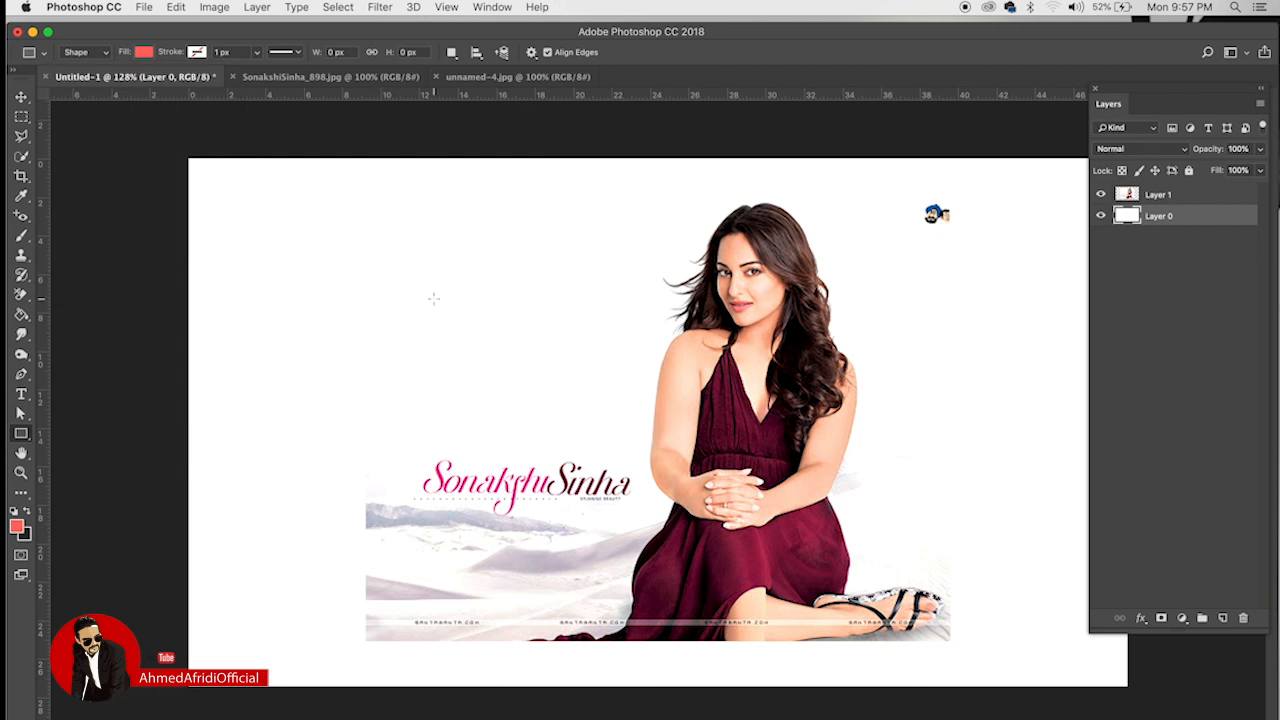
{"action": "left_click_drag", "start_coordinate": [427, 287], "coordinate": [609, 384]}
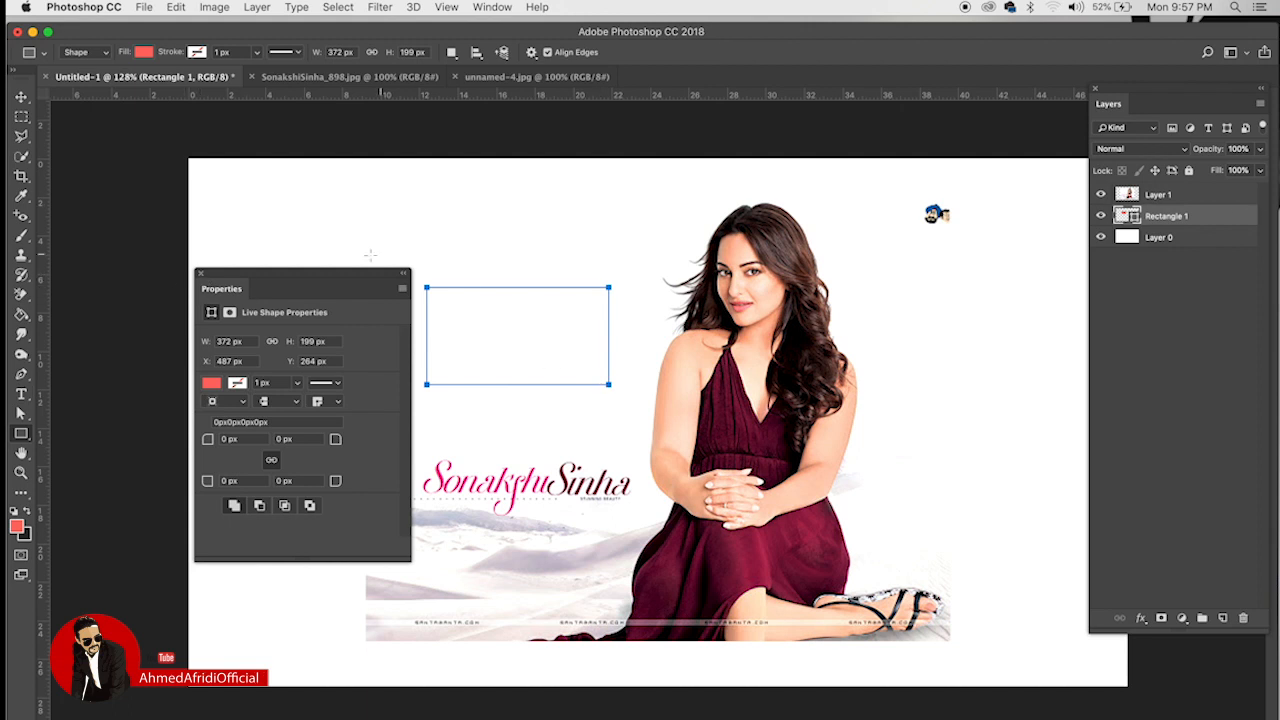
{"action": "left_click", "coordinate": [200, 273]}
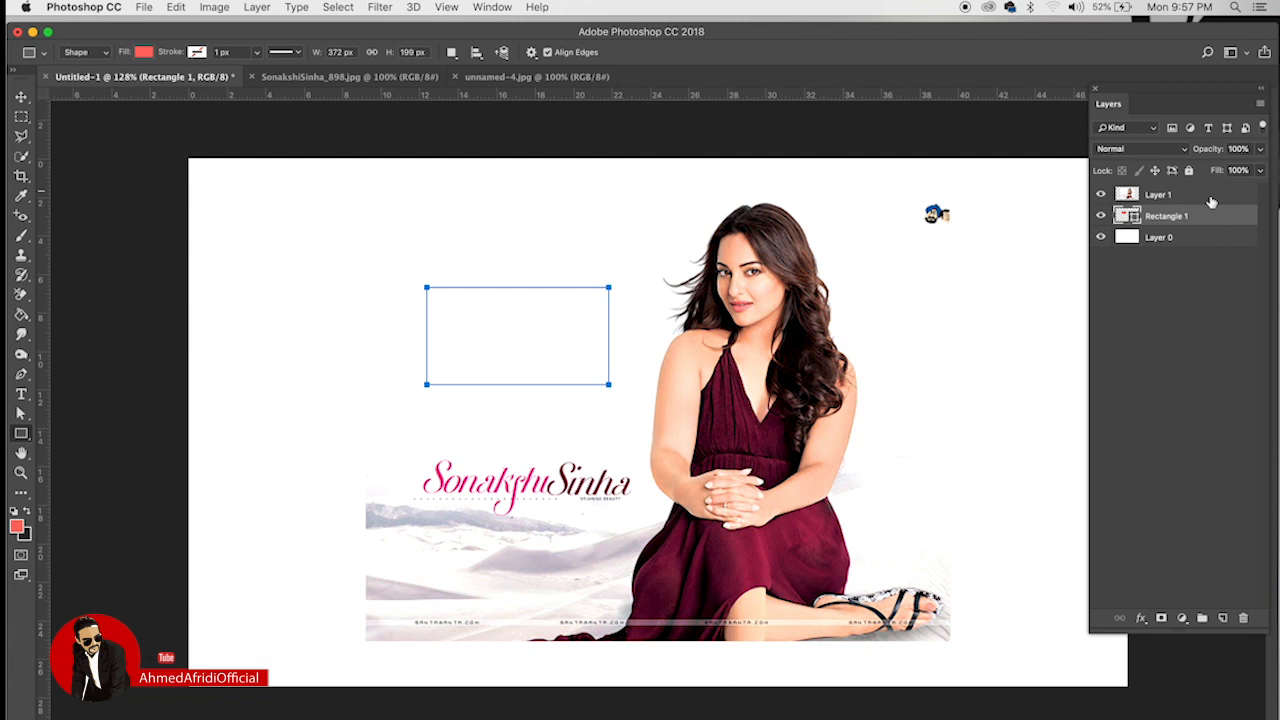
{"action": "left_click_drag", "start_coordinate": [1211, 202], "coordinate": [1214, 193]}
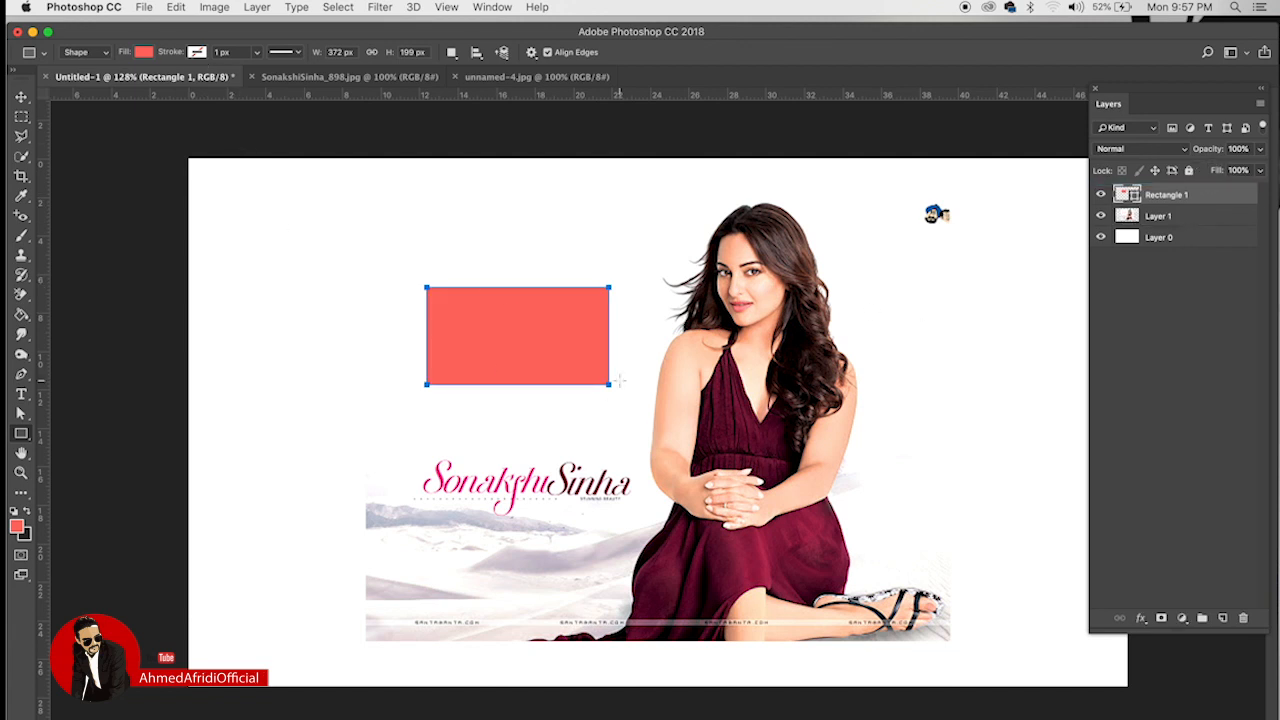
Step: Give Rectangle 1 a white stroke and move it down over the woman's hands
{"action": "double_click", "coordinate": [1225, 197]}
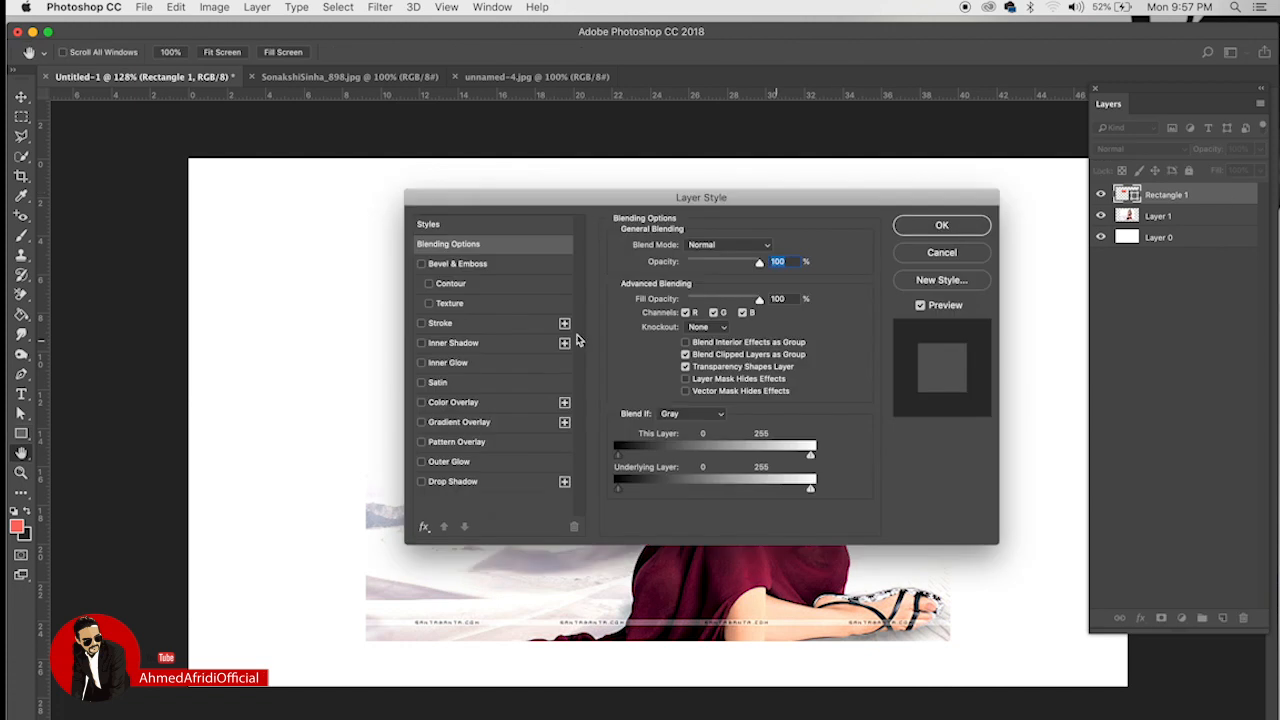
{"action": "left_click_drag", "start_coordinate": [806, 199], "coordinate": [957, 152]}
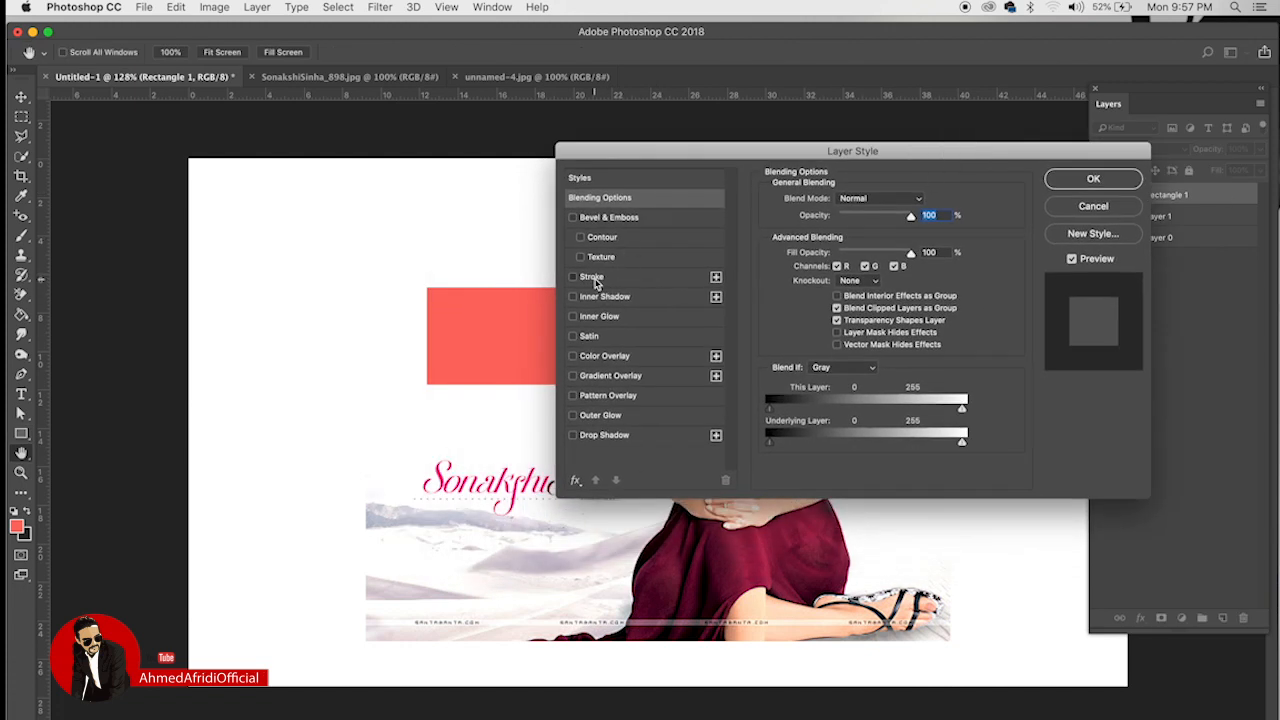
{"action": "left_click", "coordinate": [594, 279]}
{"action": "left_click", "coordinate": [803, 311]}
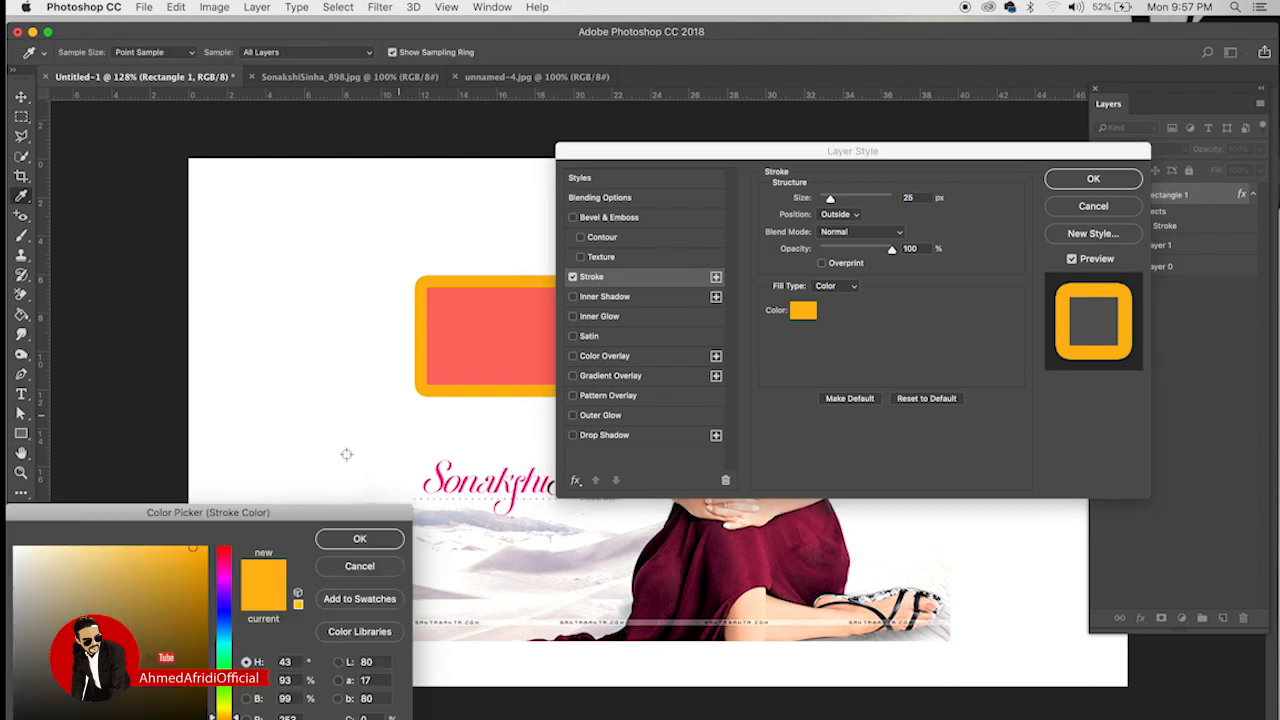
{"action": "left_click", "coordinate": [15, 548]}
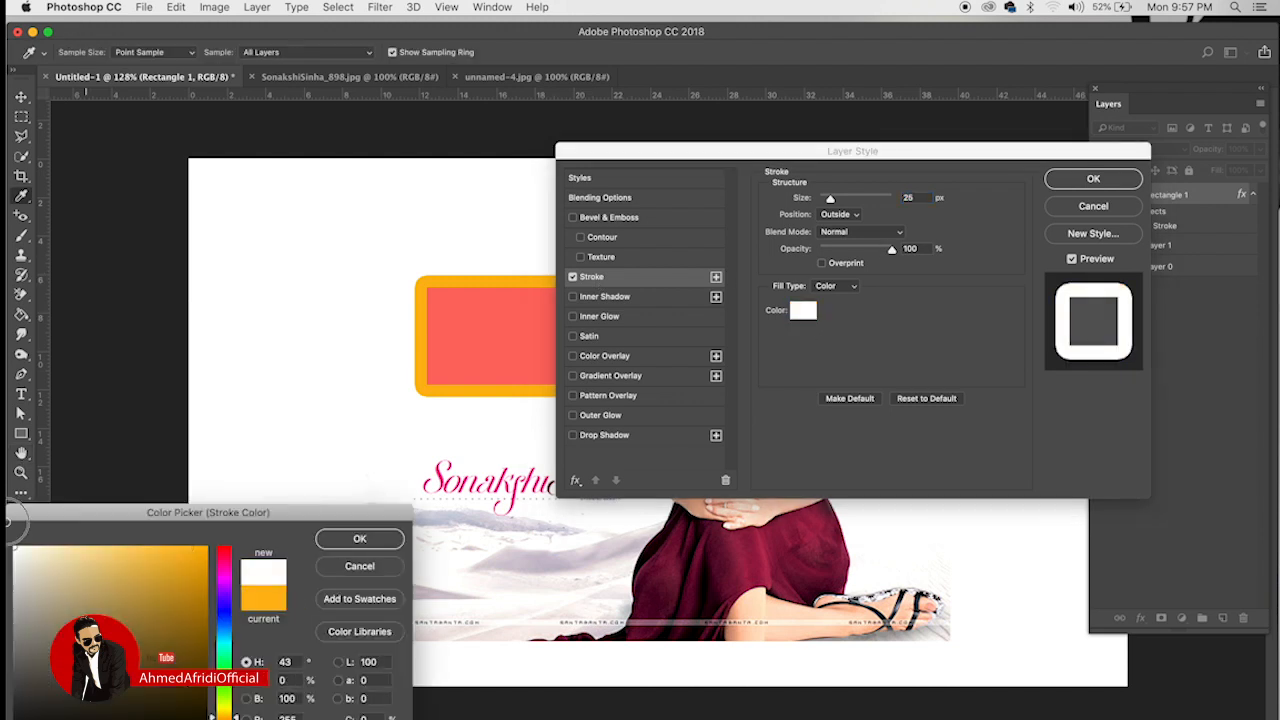
{"action": "left_click", "coordinate": [359, 538]}
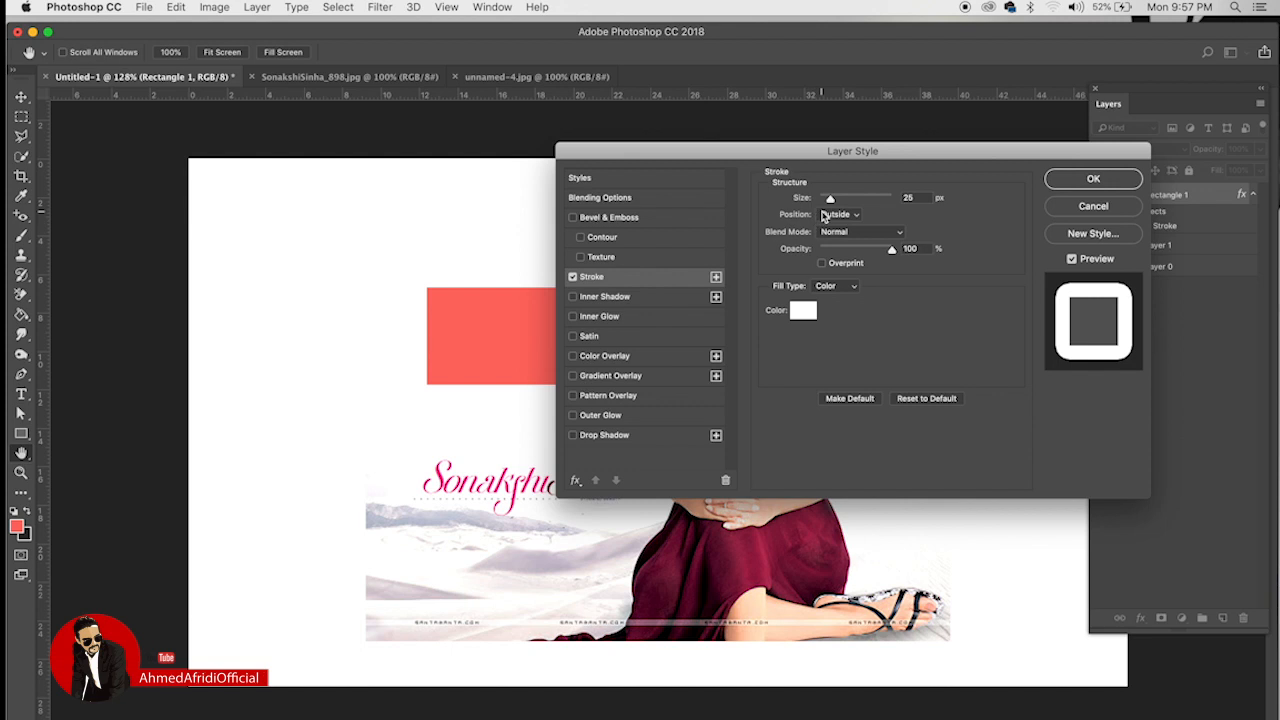
{"action": "left_click", "coordinate": [1095, 180]}
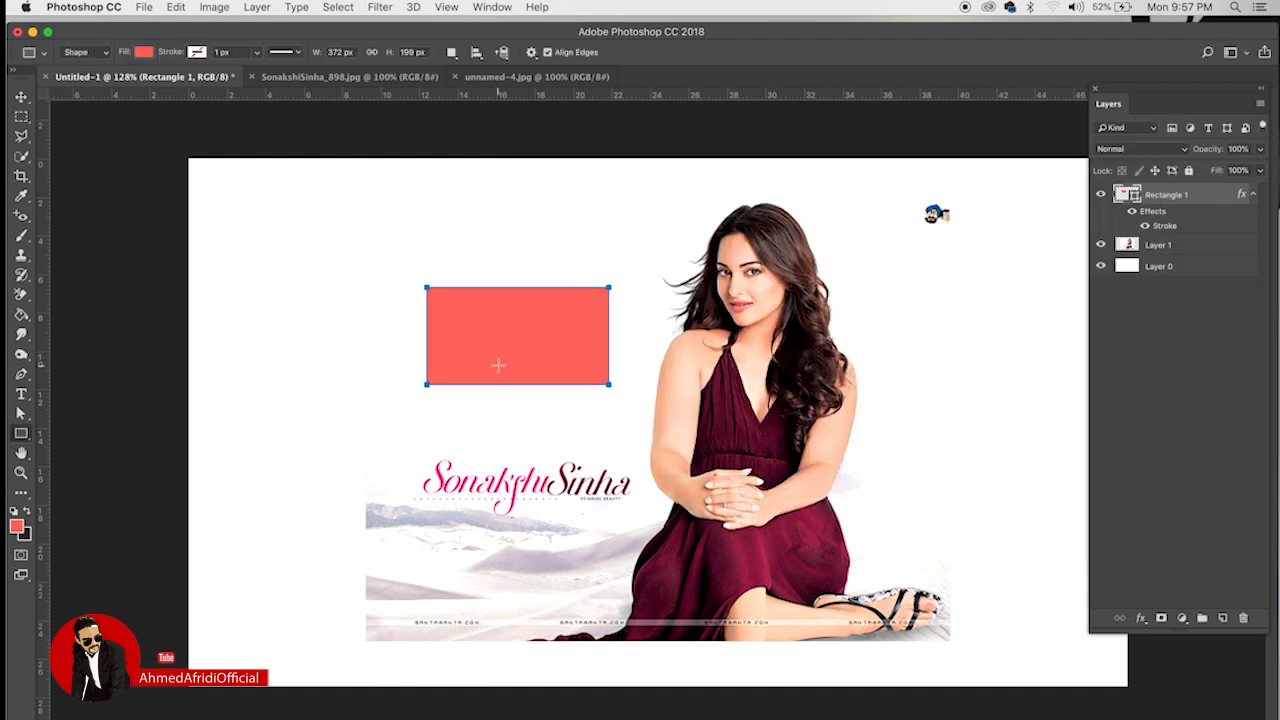
{"action": "left_click", "coordinate": [21, 97]}
{"action": "left_click_drag", "start_coordinate": [547, 324], "coordinate": [687, 460]}
Step: Set the stroke to 6 px and add an Inner Shadow: 46% opacity, 10 px distance, 7 px size
{"action": "double_click", "coordinate": [1243, 196]}
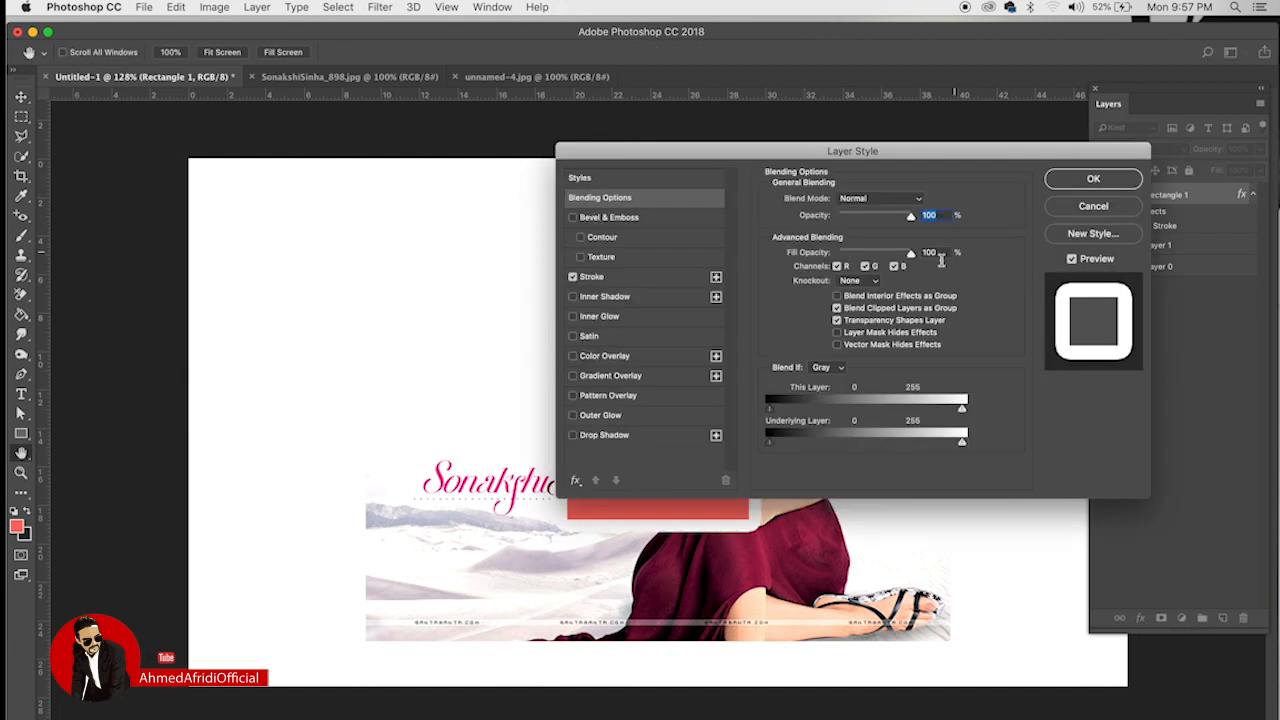
{"action": "left_click_drag", "start_coordinate": [766, 150], "coordinate": [376, 60]}
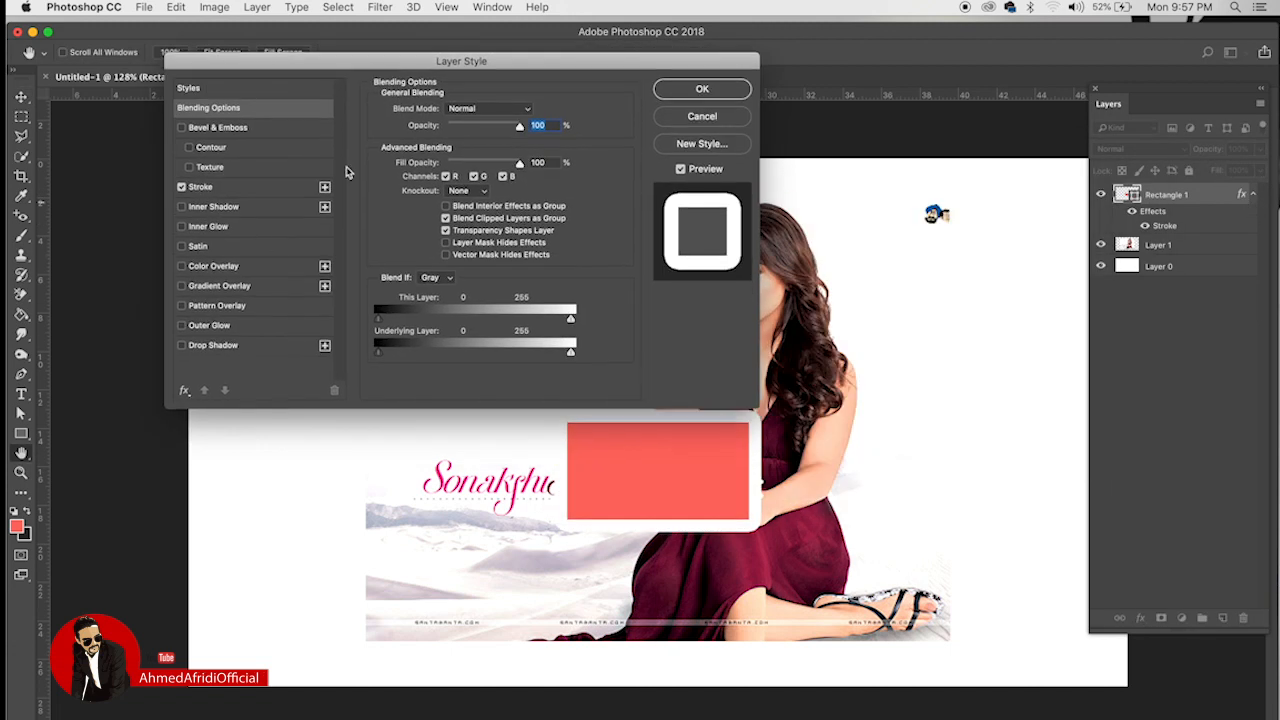
{"action": "left_click", "coordinate": [205, 187]}
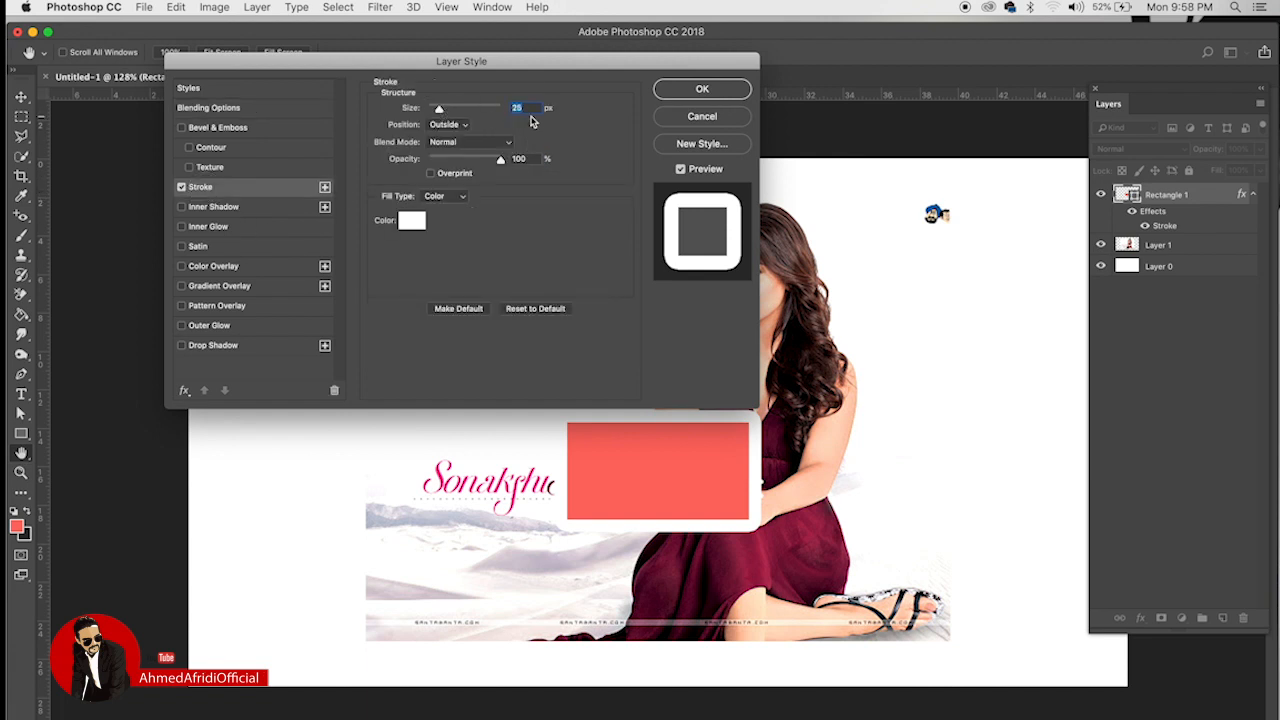
{"action": "scroll", "coordinate": [529, 111], "scroll_direction": "down", "scroll_amount": 7}
{"action": "scroll", "coordinate": [529, 111], "scroll_direction": "down", "scroll_amount": 15}
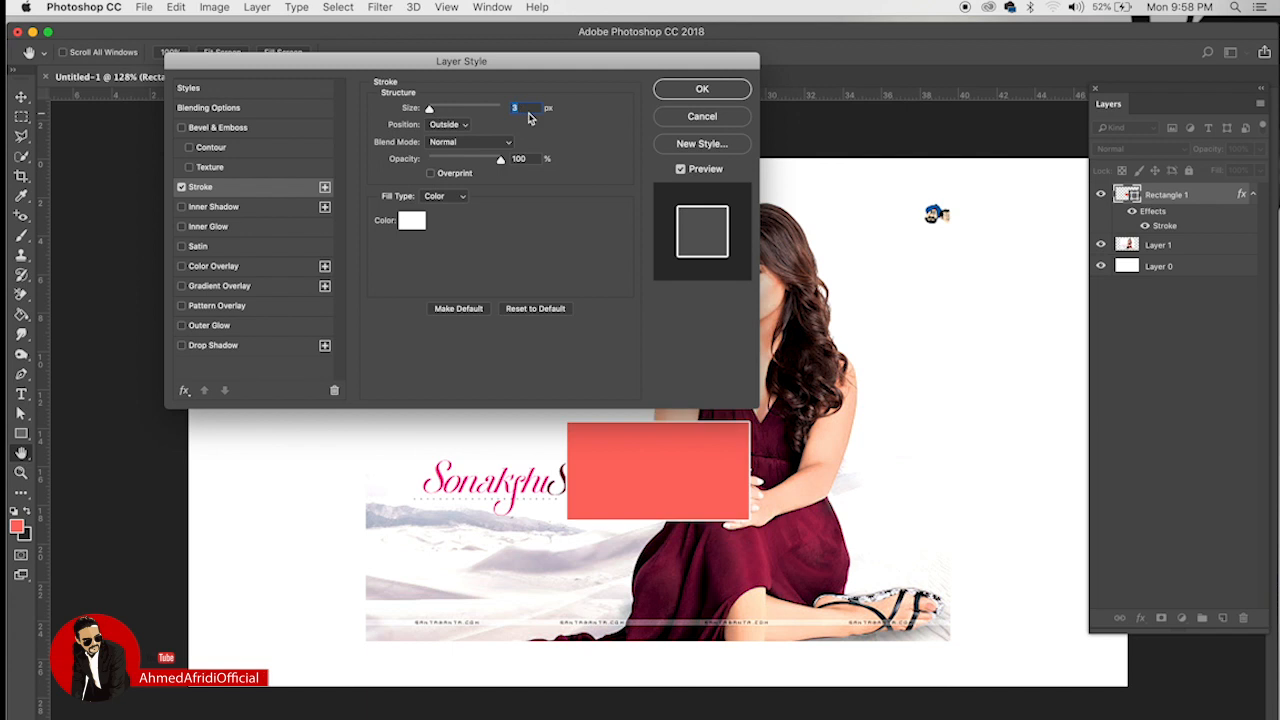
{"action": "scroll", "coordinate": [529, 111], "scroll_direction": "up", "scroll_amount": 3}
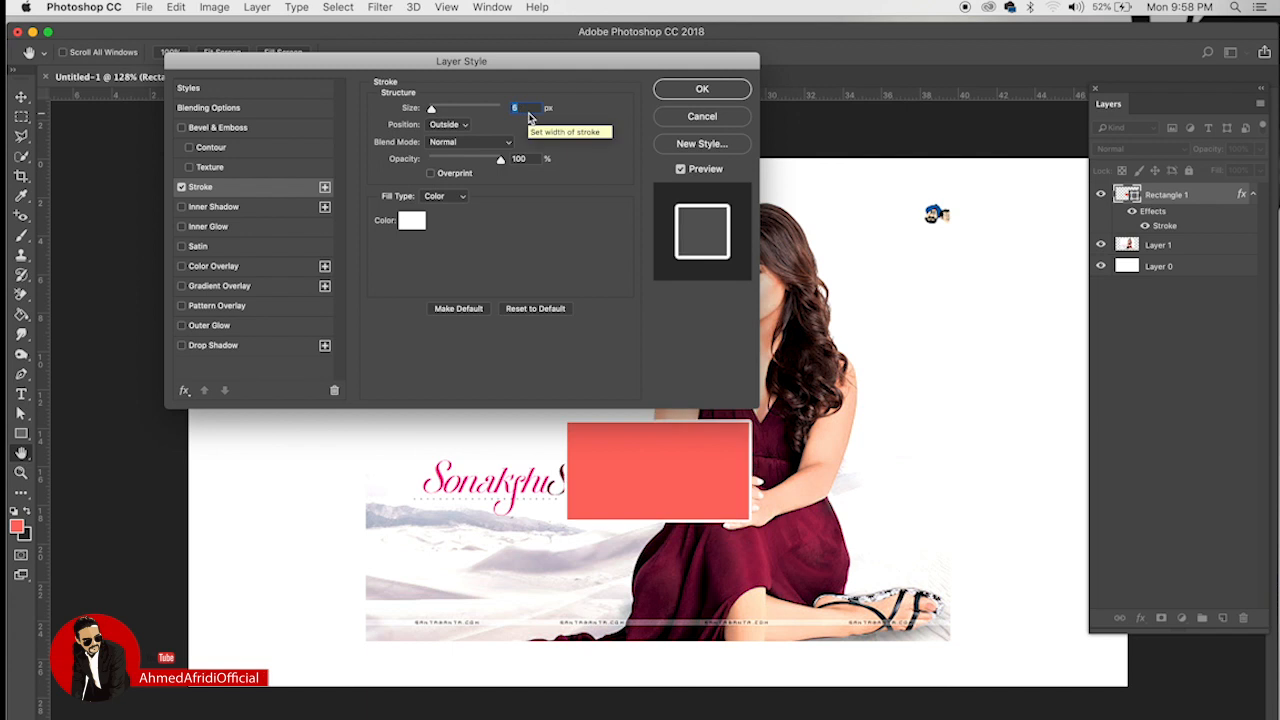
{"action": "left_click", "coordinate": [214, 207]}
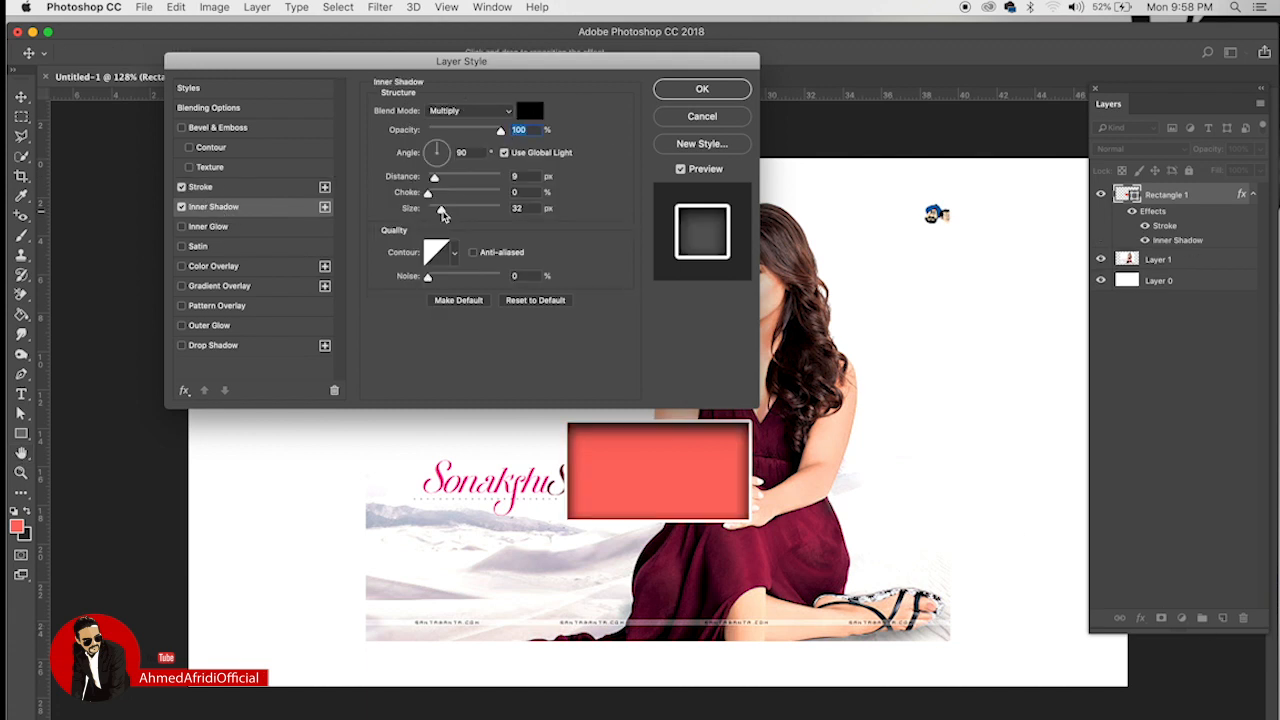
{"action": "left_click_drag", "start_coordinate": [441, 209], "coordinate": [437, 180]}
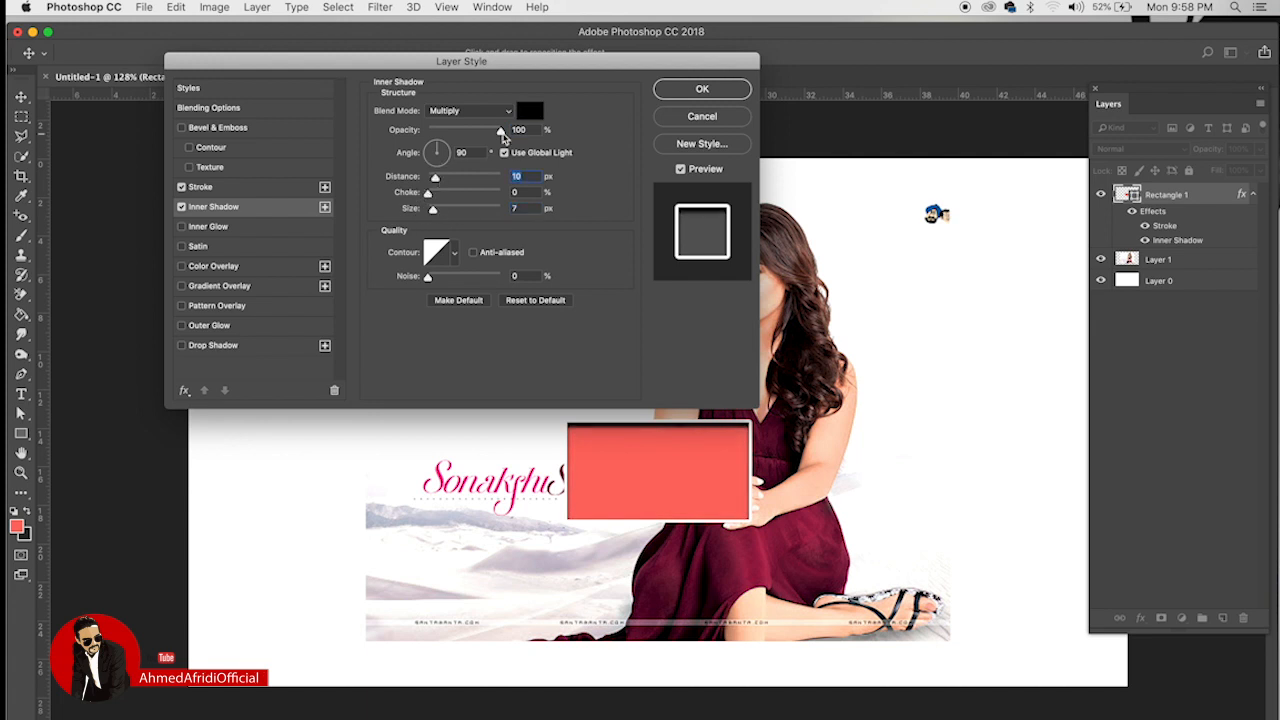
{"action": "left_click_drag", "start_coordinate": [501, 130], "coordinate": [460, 133]}
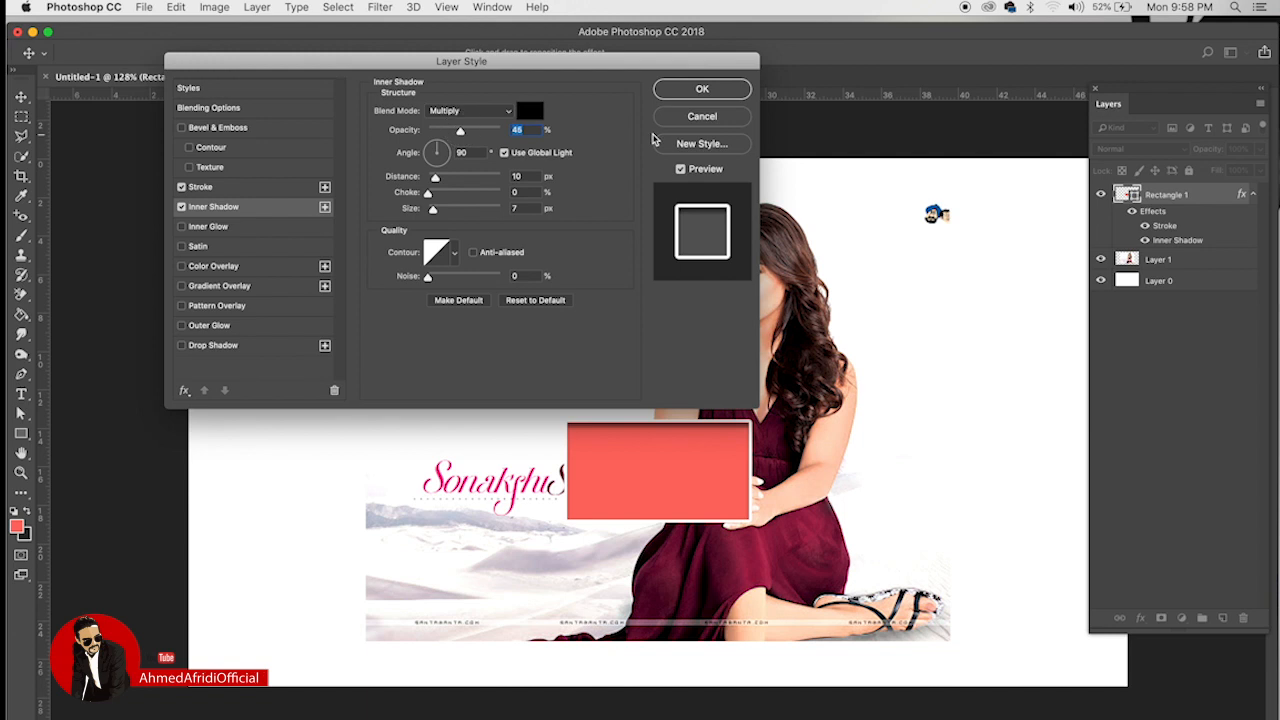
{"action": "left_click", "coordinate": [702, 89]}
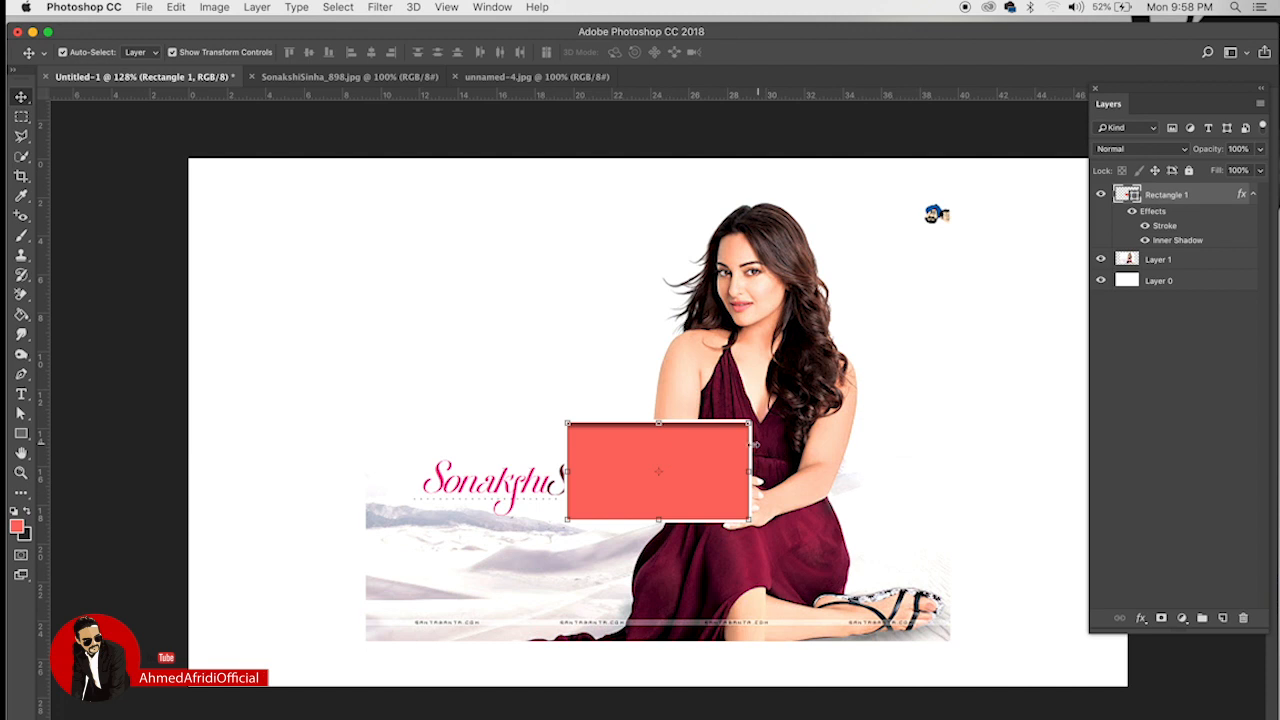
Step: Clip the portrait into Rectangle 1, positioned to show her shoulder and neckline
{"action": "left_click", "coordinate": [757, 383]}
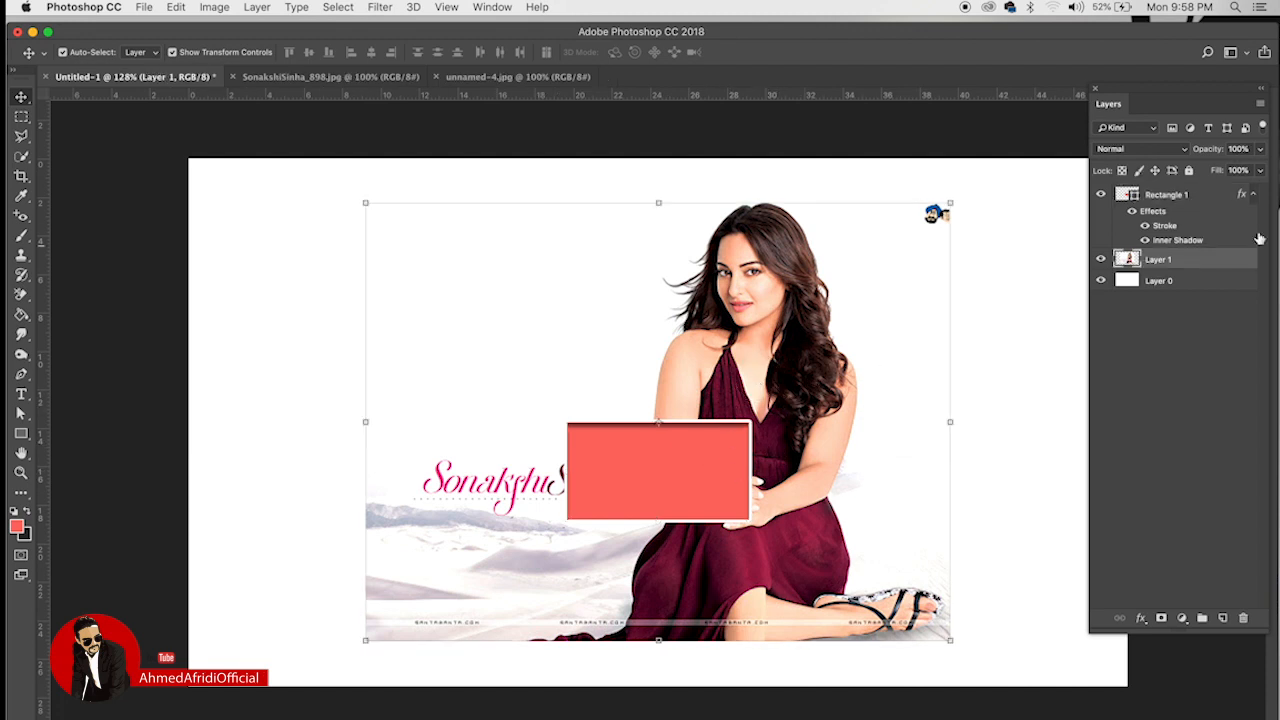
{"action": "left_click_drag", "start_coordinate": [1178, 262], "coordinate": [1186, 190]}
{"action": "right_click", "coordinate": [1248, 190]}
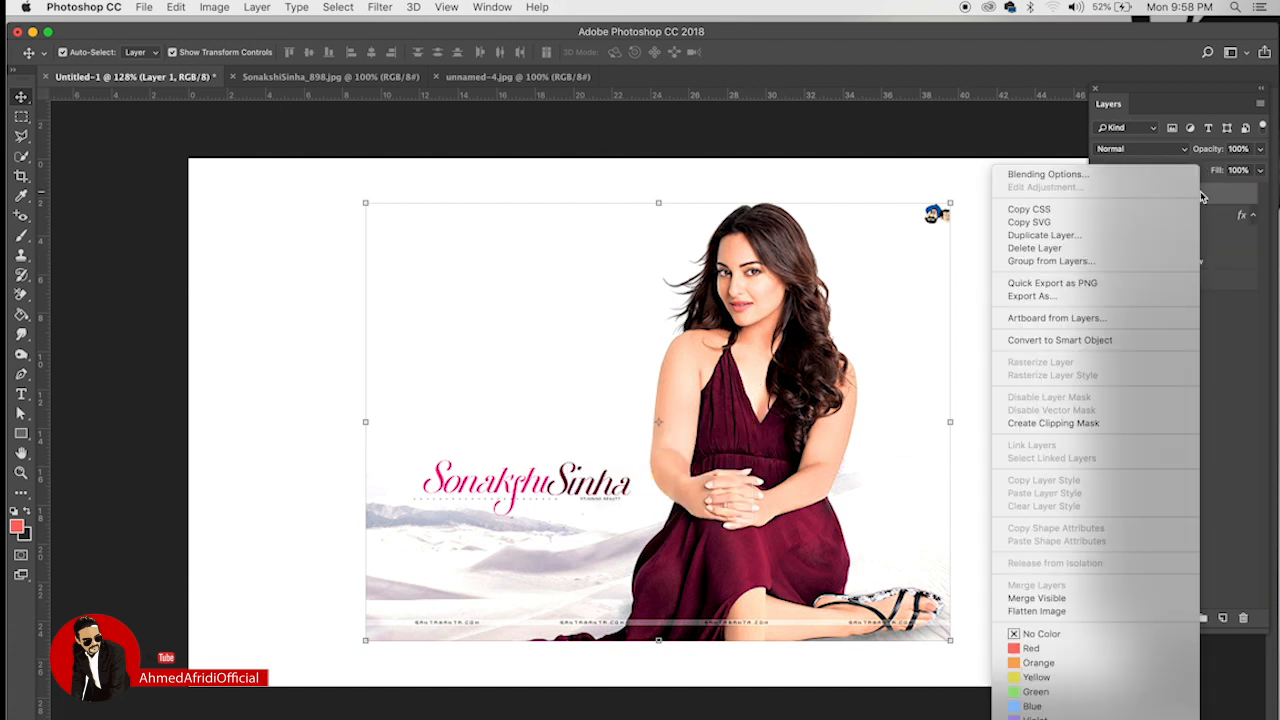
{"action": "left_click", "coordinate": [1100, 424]}
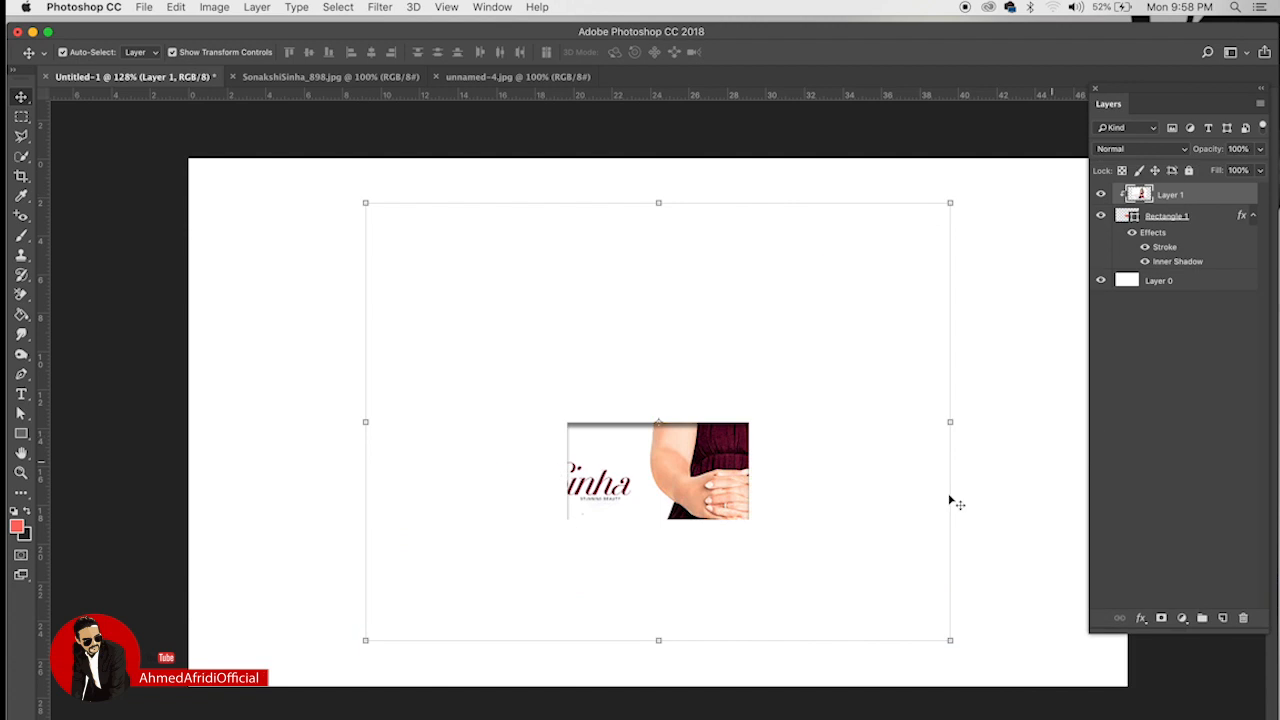
{"action": "left_click_drag", "start_coordinate": [708, 458], "coordinate": [623, 545]}
Step: Select Layer 0 and choose a new foreground colour
{"action": "left_click", "coordinate": [1195, 288]}
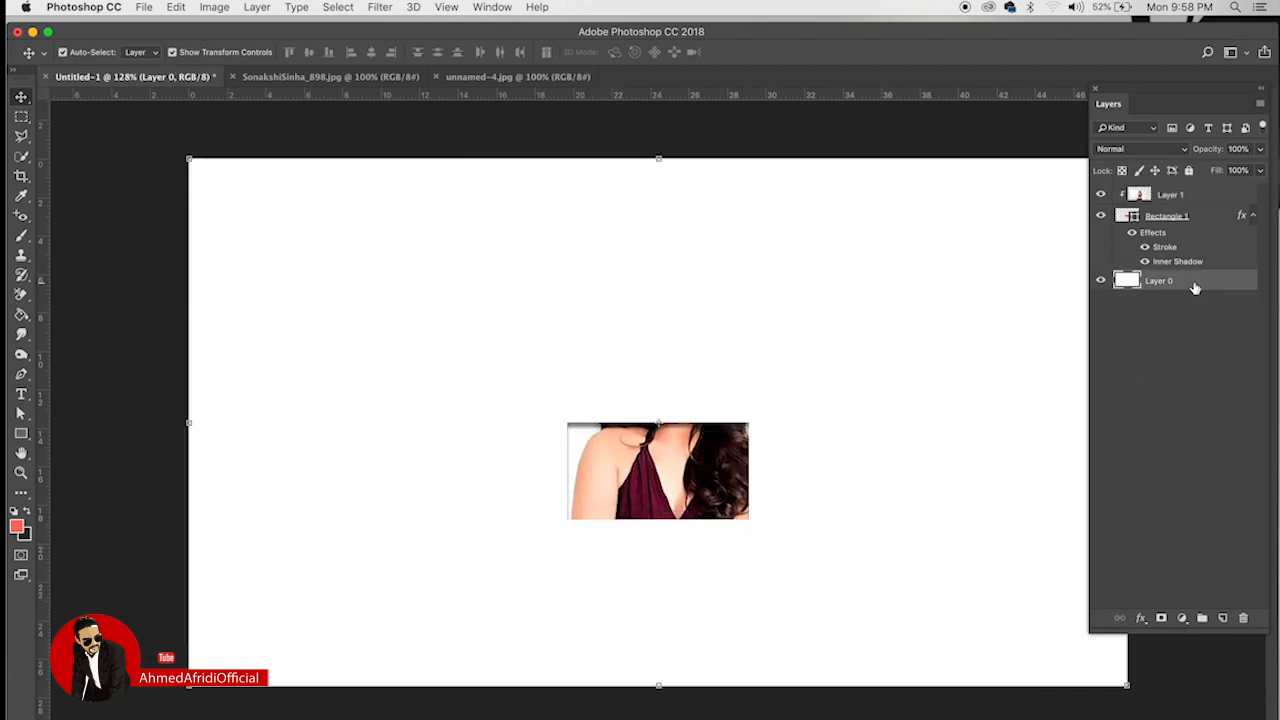
{"action": "left_click", "coordinate": [17, 527]}
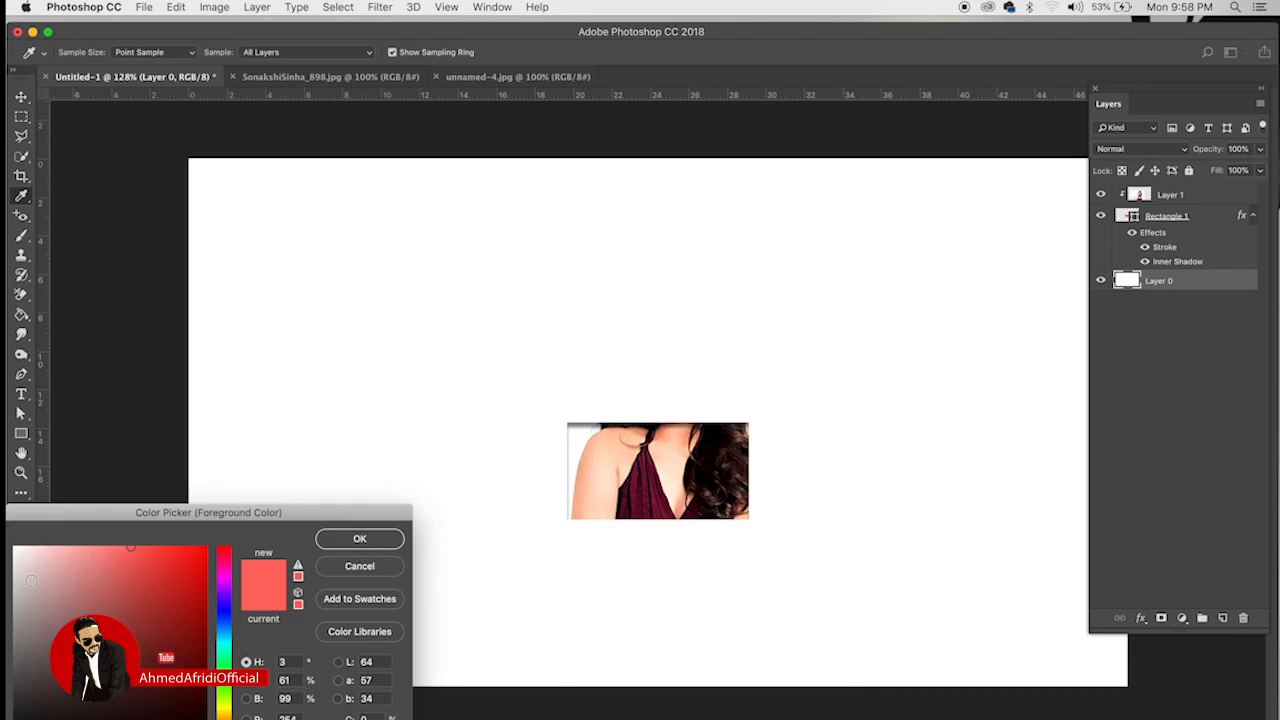
{"action": "left_click_drag", "start_coordinate": [31, 580], "coordinate": [22, 570]}
Step: Fill the background layer with the new grey foreground colour
{"action": "left_click", "coordinate": [350, 540]}
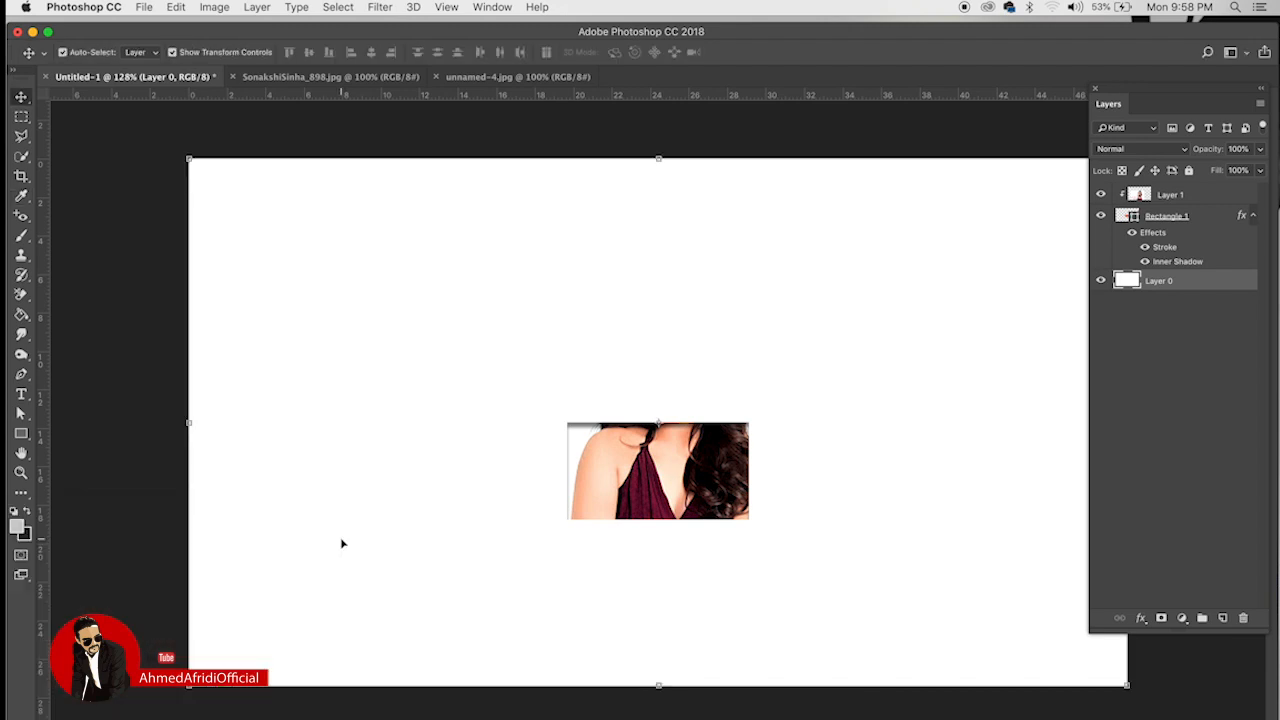
{"action": "key", "text": "shift+BackSpace"}
{"action": "key", "text": "Return"}
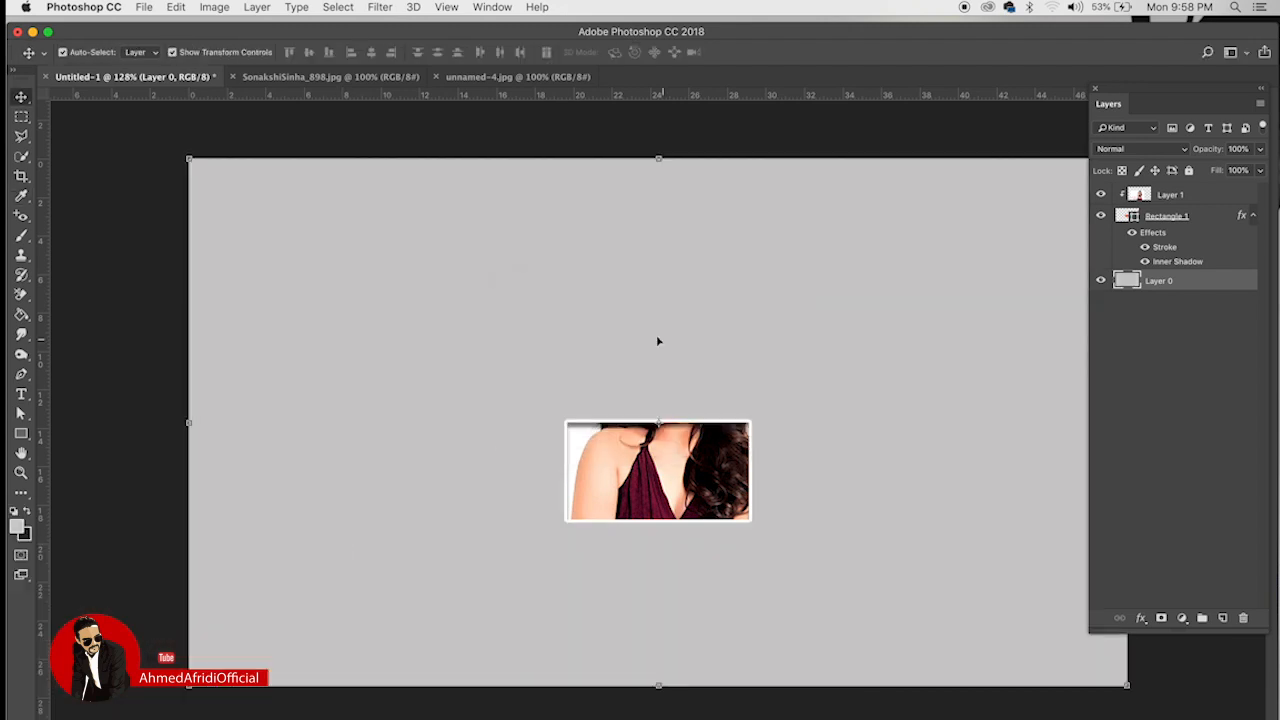
{"action": "scroll", "coordinate": [695, 490], "scroll_direction": "up", "scroll_amount": 5}
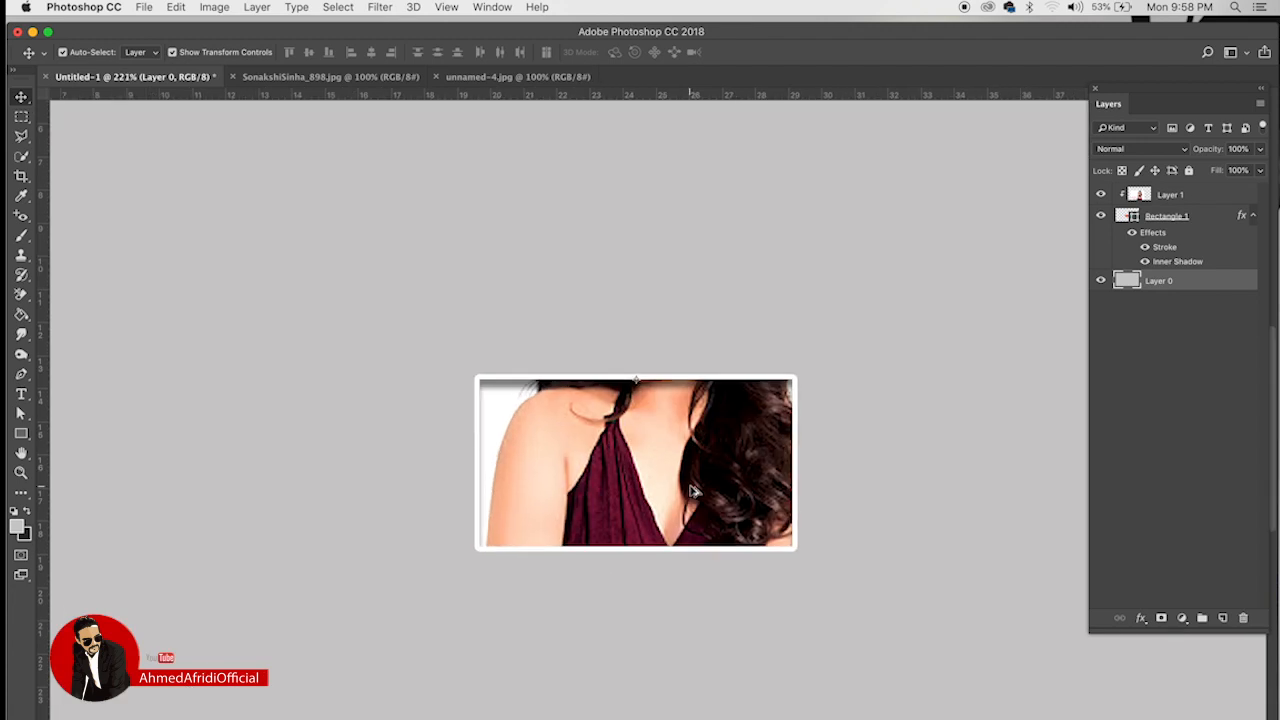
{"action": "scroll", "coordinate": [695, 490], "scroll_direction": "down", "scroll_amount": 4}
Step: Reposition the clipped photo inside the frame so the woman's face shows
{"action": "left_click", "coordinate": [700, 468]}
{"action": "left_click_drag", "start_coordinate": [700, 468], "coordinate": [748, 388]}
{"action": "left_click_drag", "start_coordinate": [750, 356], "coordinate": [760, 350]}
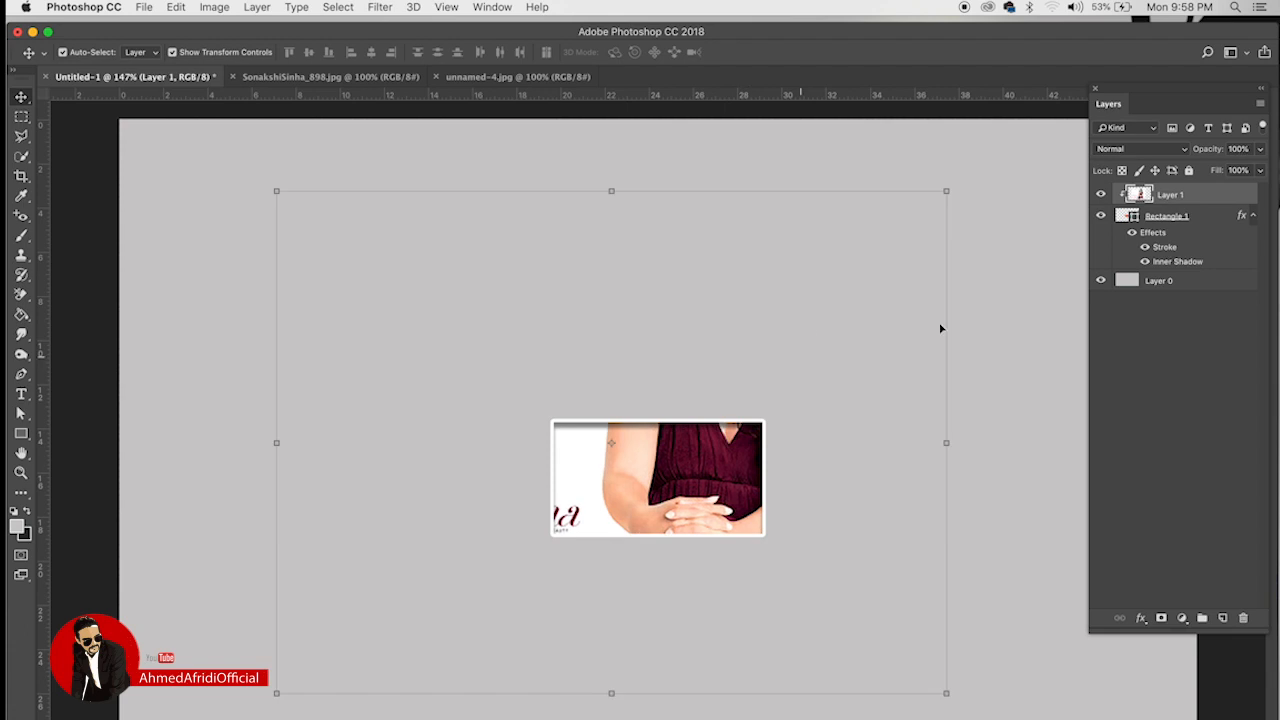
{"action": "left_click", "coordinate": [1200, 220]}
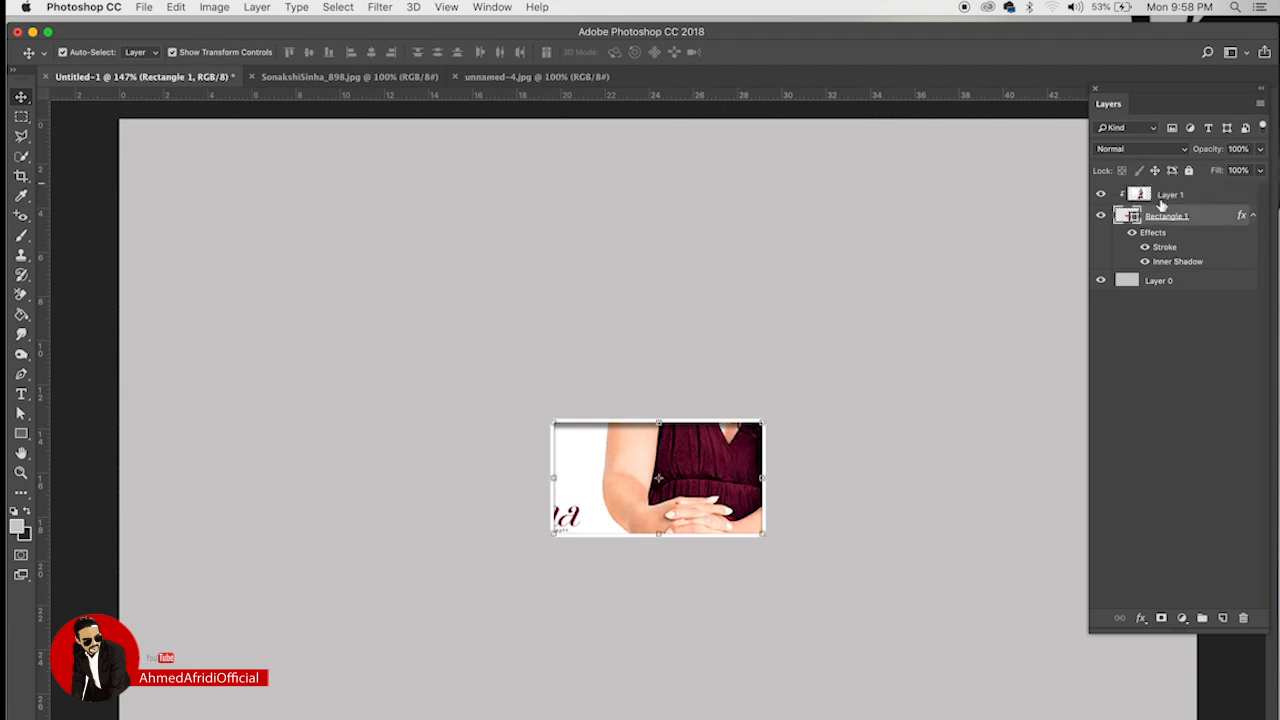
{"action": "left_click_drag", "start_coordinate": [747, 466], "coordinate": [734, 506]}
{"action": "key", "text": "super+z"}
{"action": "left_click_drag", "start_coordinate": [725, 547], "coordinate": [775, 308]}
Step: Enlarge Rectangle 1 to about 130%, shift it down-left and tilt it about -6.7°
{"action": "left_click", "coordinate": [1197, 215]}
{"action": "key", "text": "super+t"}
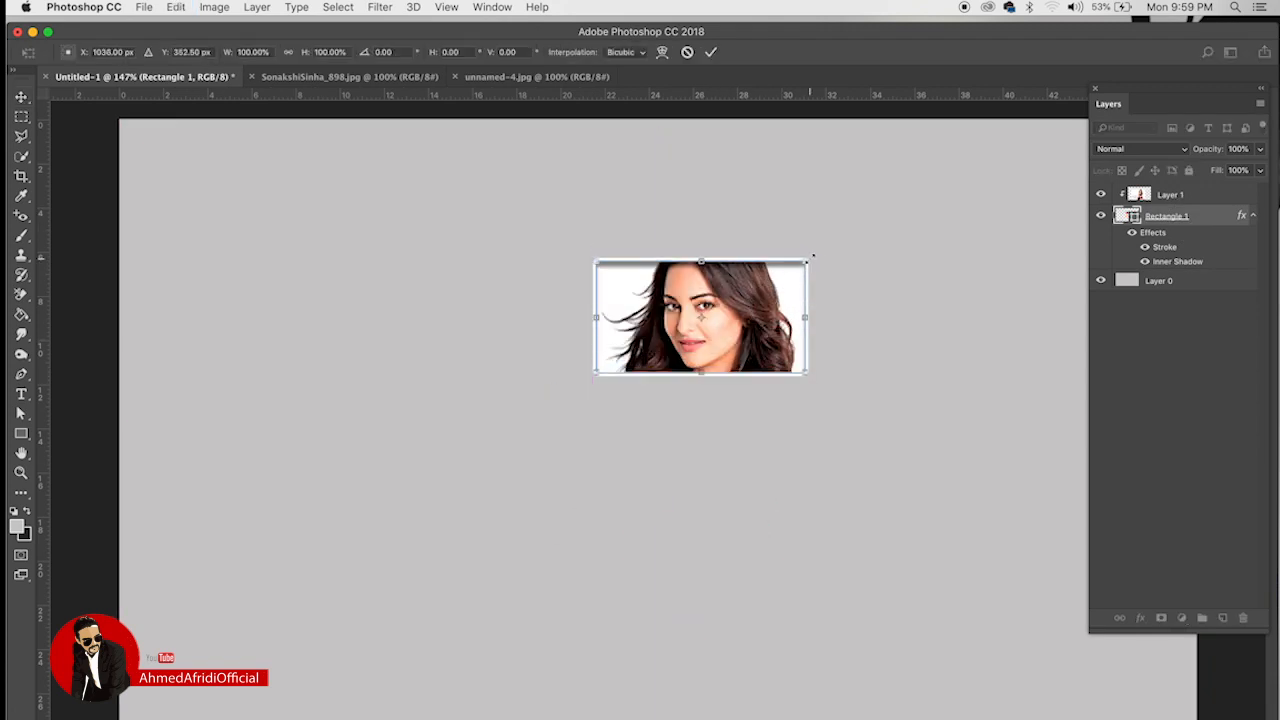
{"action": "left_click_drag", "start_coordinate": [812, 257], "coordinate": [834, 204]}
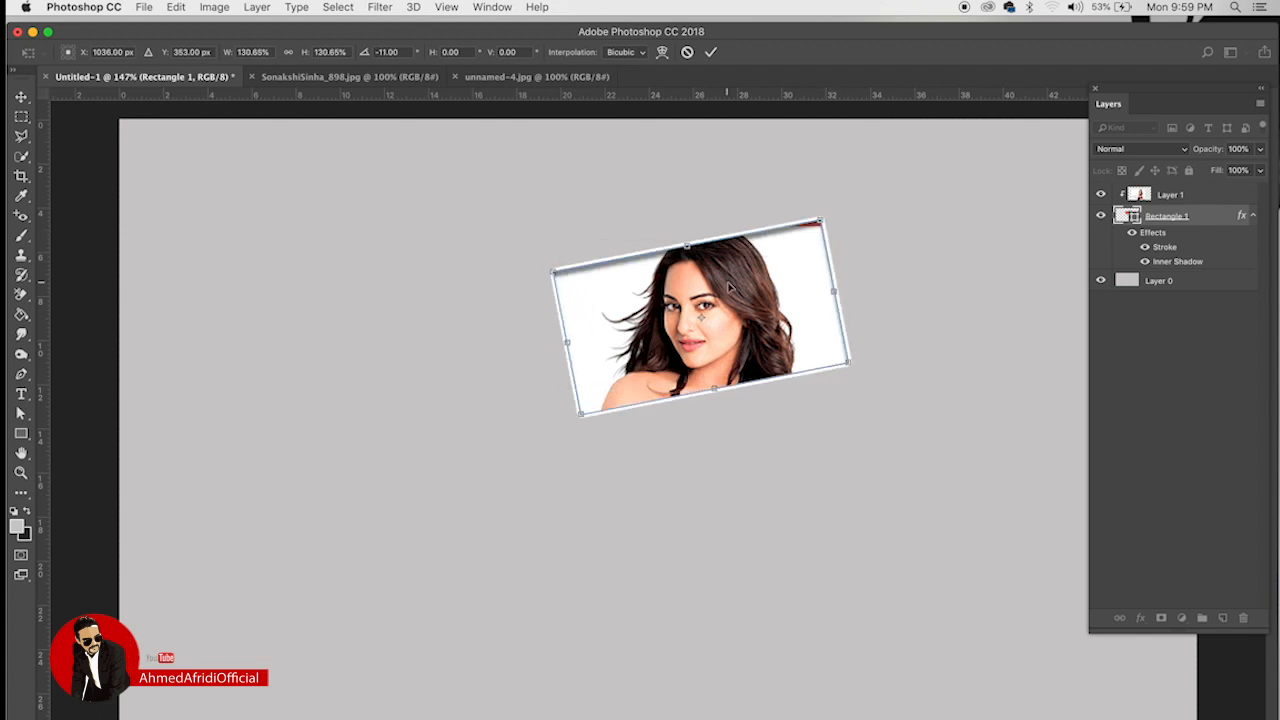
{"action": "left_click_drag", "start_coordinate": [730, 287], "coordinate": [707, 273]}
{"action": "left_click_drag", "start_coordinate": [838, 210], "coordinate": [855, 240]}
{"action": "key", "text": "Return"}
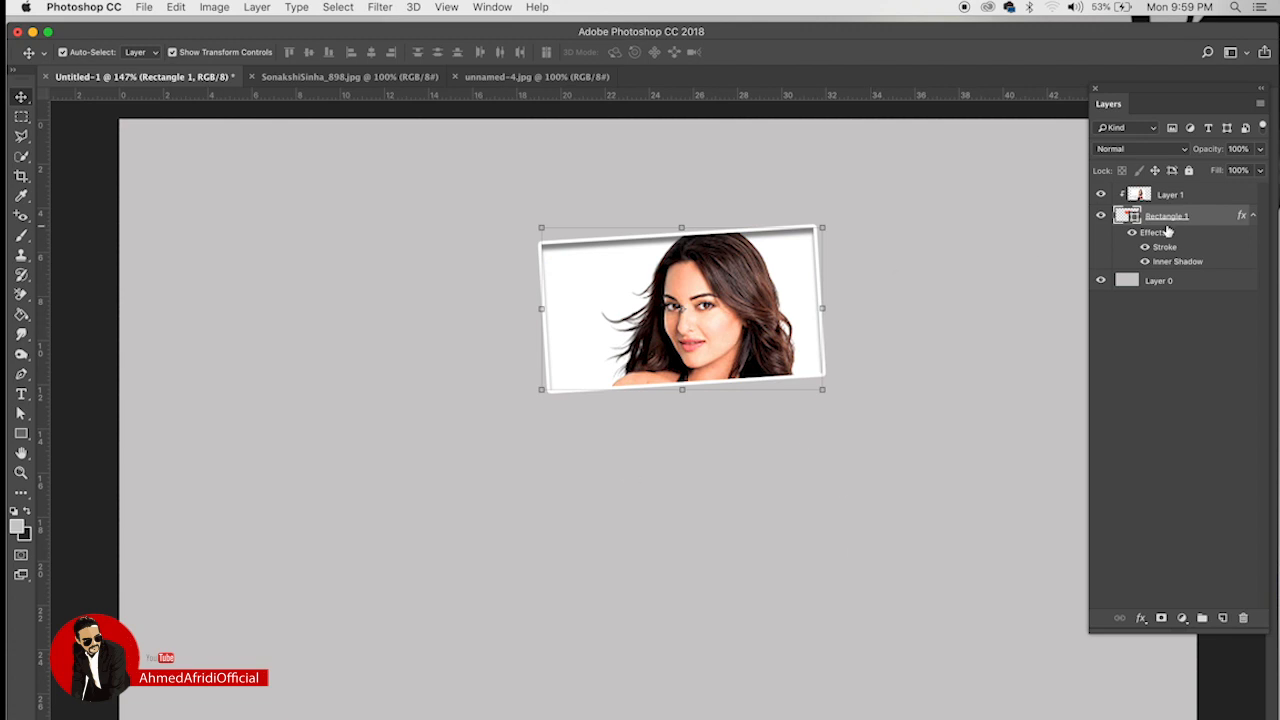
Step: Duplicate the photo-and-frame pair and place the copy tilted diagonally below the original
{"action": "left_click", "coordinate": [1197, 194]}
{"action": "left_click", "coordinate": [1201, 216]}
{"action": "left_click", "coordinate": [1203, 195]}
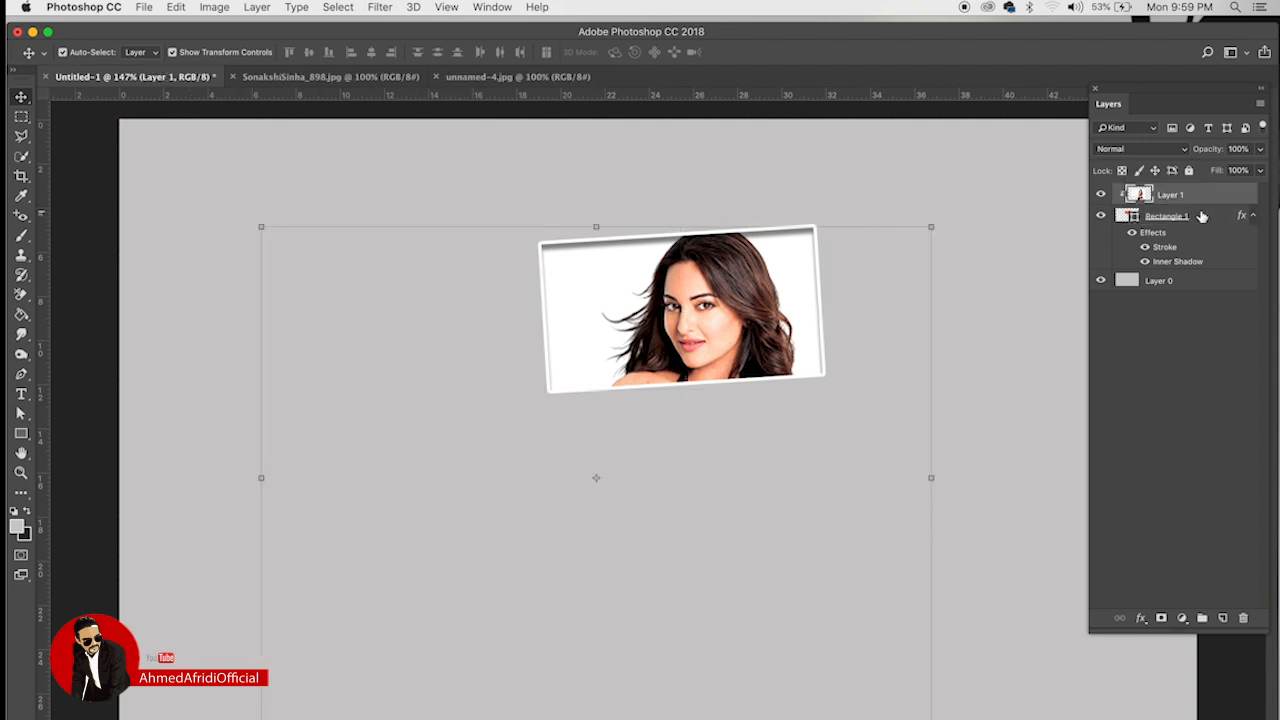
{"action": "left_click", "coordinate": [1207, 200], "text": "super"}
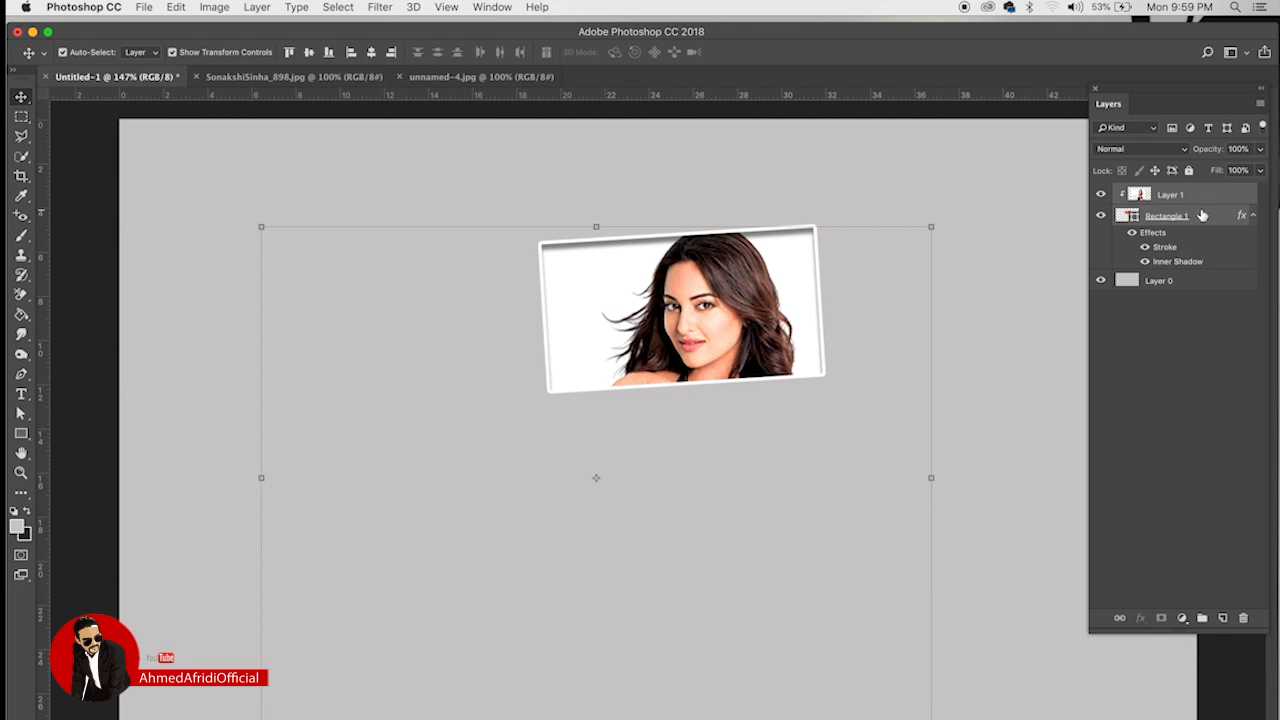
{"action": "key", "text": "super+j"}
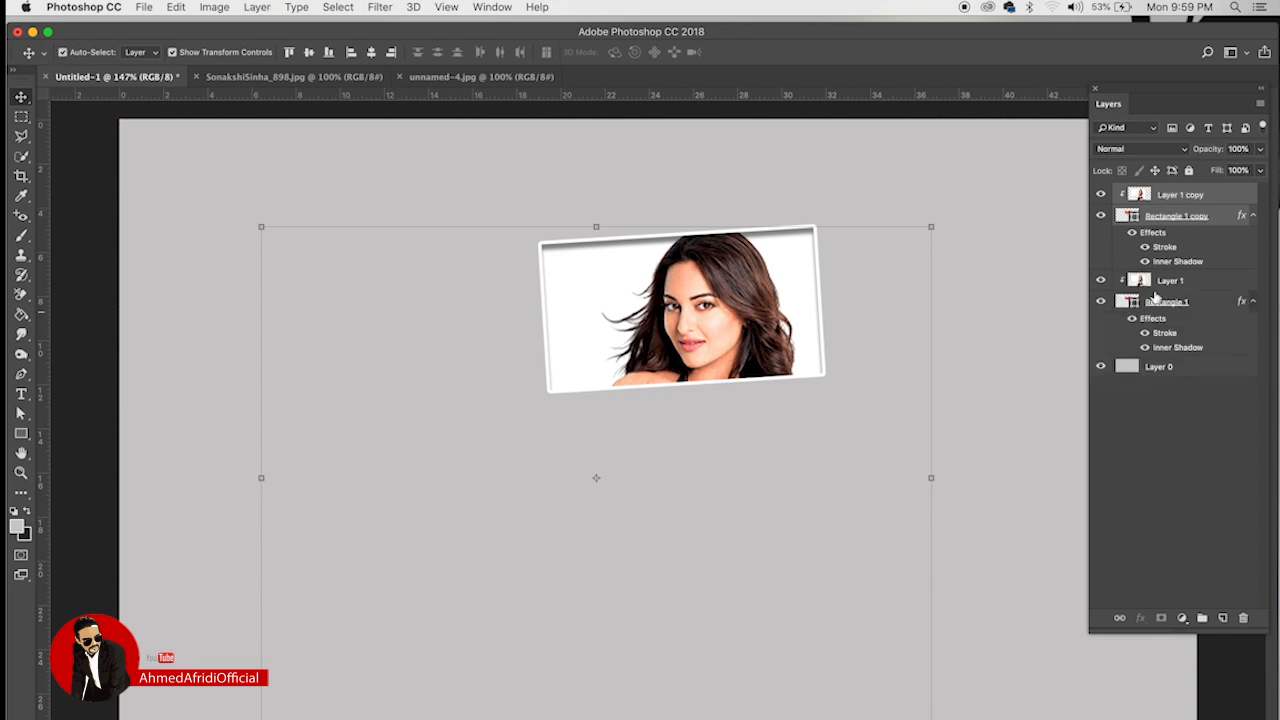
{"action": "left_click", "coordinate": [1176, 216]}
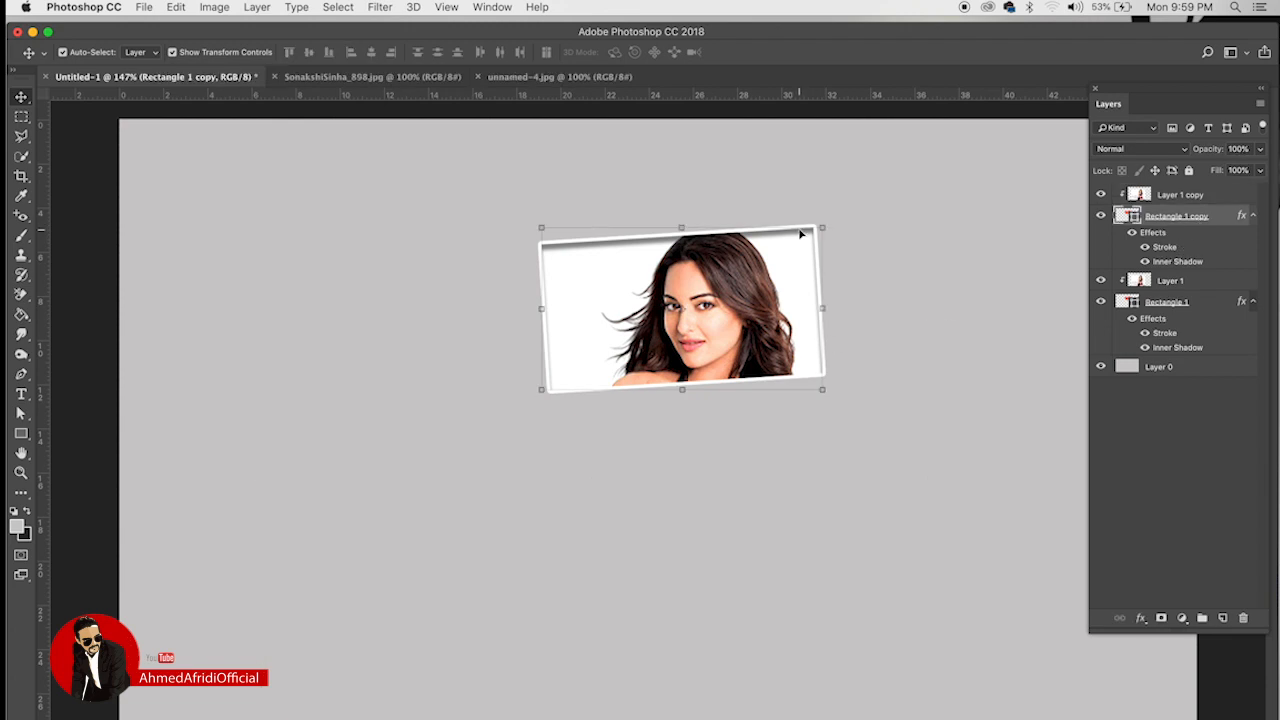
{"action": "left_click_drag", "start_coordinate": [798, 232], "coordinate": [742, 450]}
{"action": "key", "text": "super+z"}
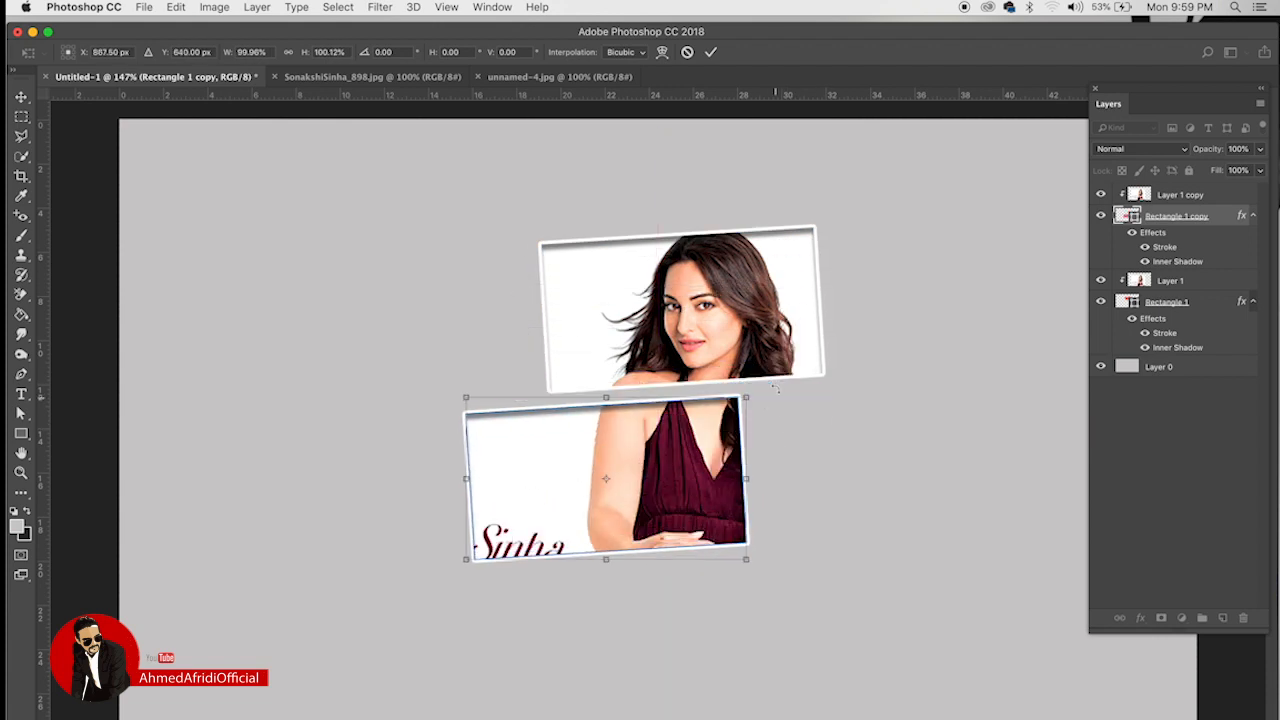
{"action": "left_click_drag", "start_coordinate": [785, 380], "coordinate": [790, 556]}
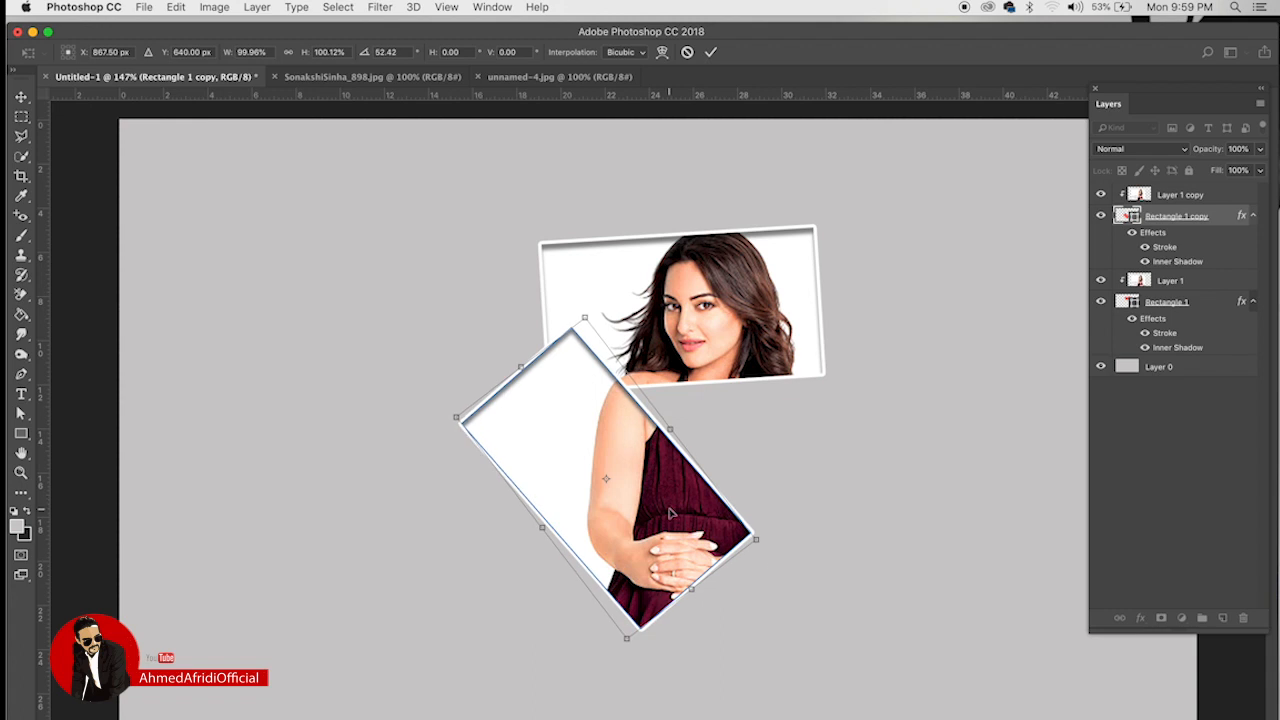
{"action": "left_click_drag", "start_coordinate": [673, 508], "coordinate": [702, 504]}
{"action": "key", "text": "Return"}
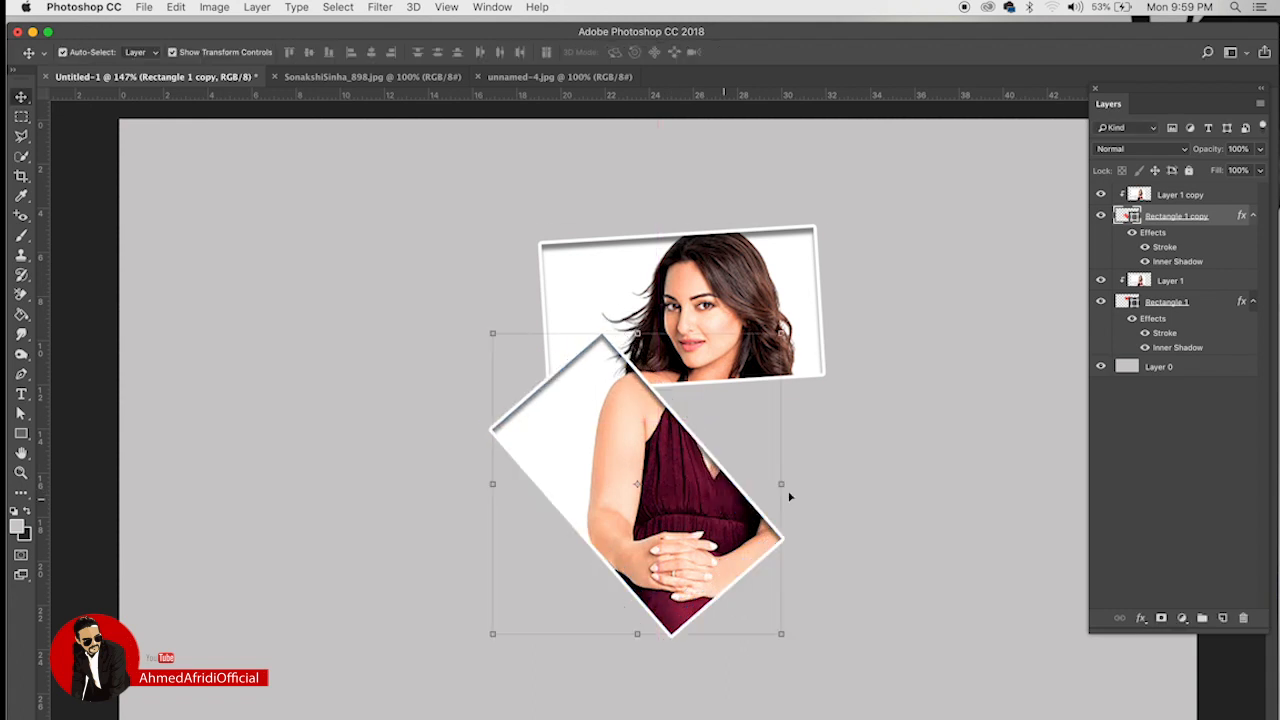
Step: Duplicate the pair again and place the third frame at the right, rotated counter-clockwise
{"action": "left_click", "coordinate": [1190, 196]}
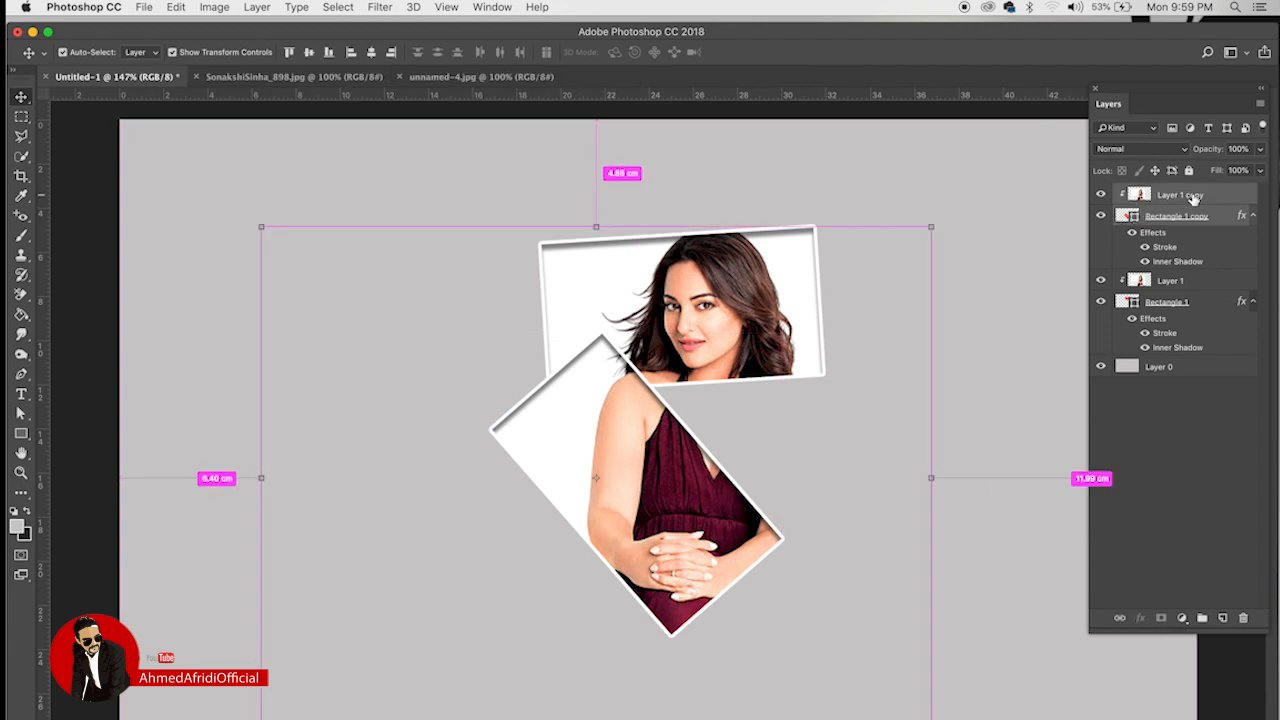
{"action": "key", "text": "super+j"}
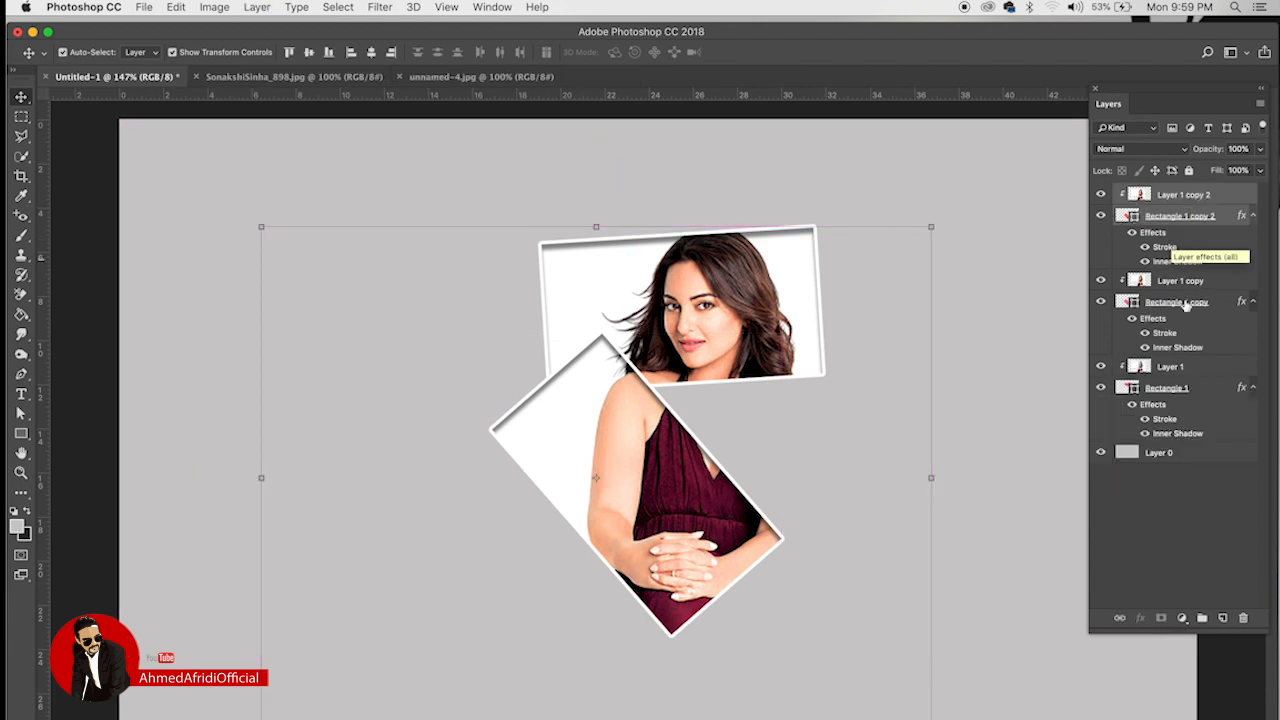
{"action": "left_click", "coordinate": [1186, 543]}
{"action": "left_click", "coordinate": [1180, 216]}
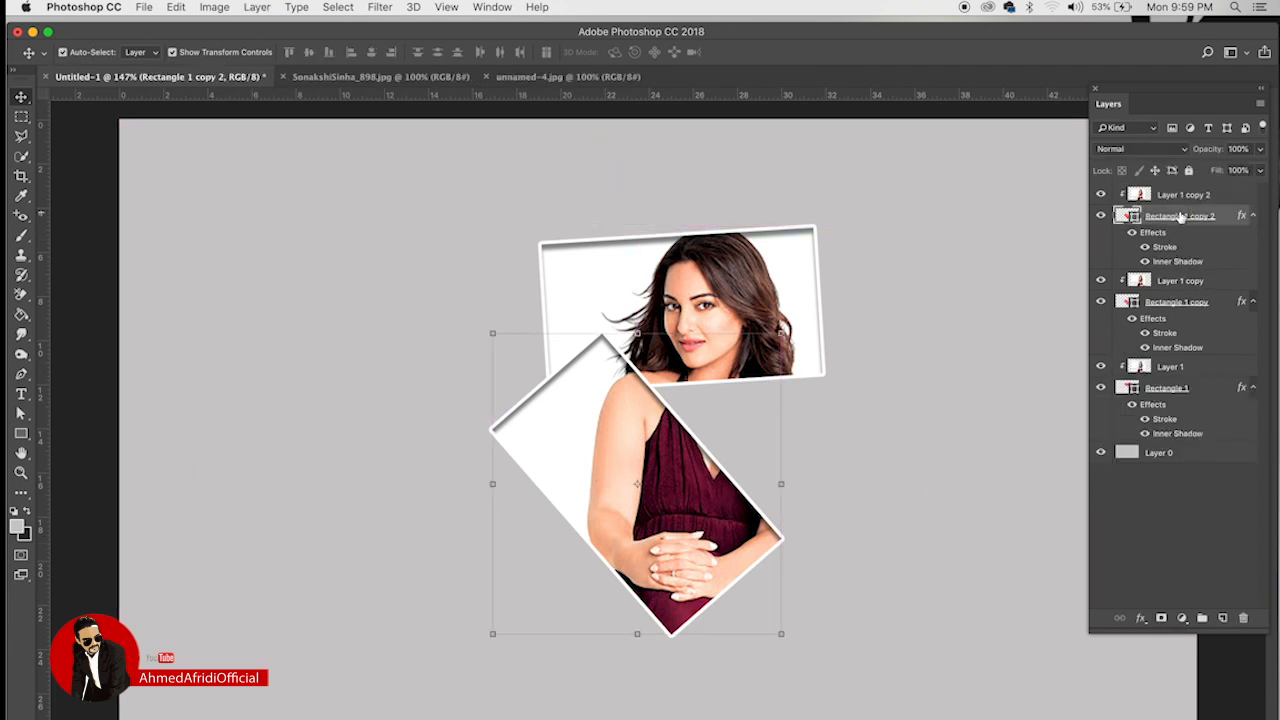
{"action": "key", "text": "super+t"}
{"action": "left_click_drag", "start_coordinate": [697, 455], "coordinate": [860, 472]}
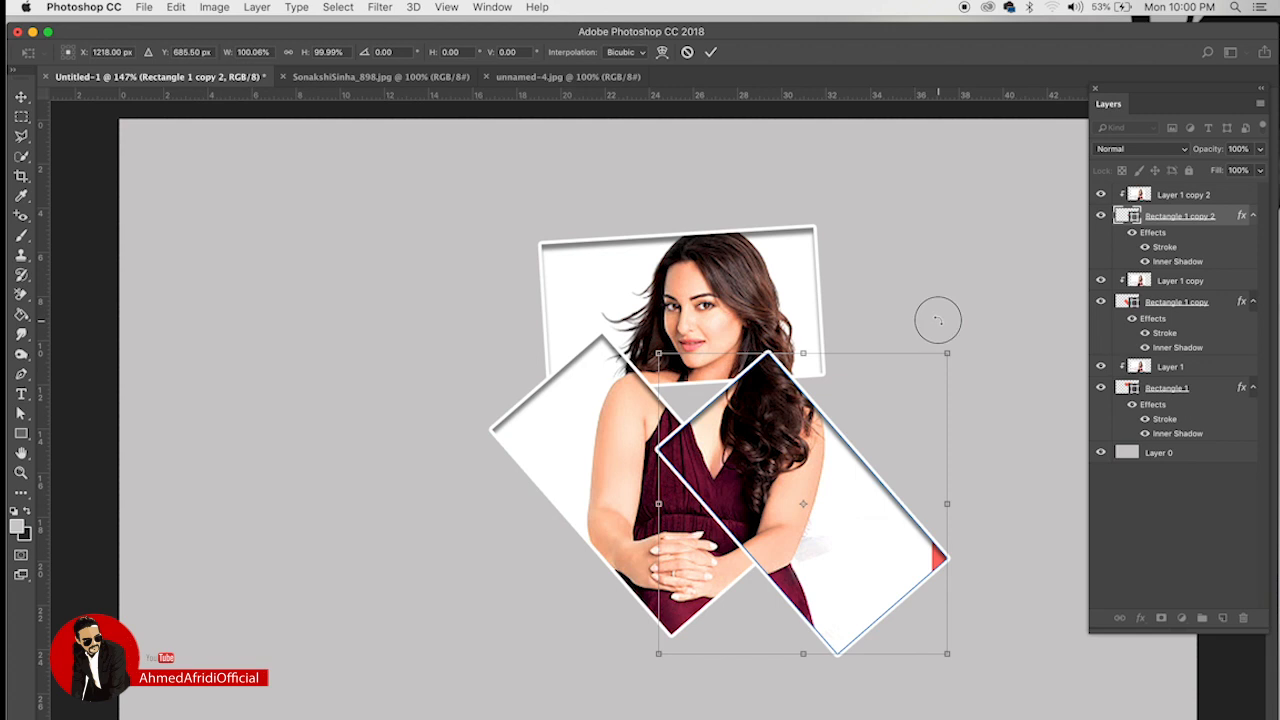
{"action": "left_click_drag", "start_coordinate": [934, 320], "coordinate": [812, 339]}
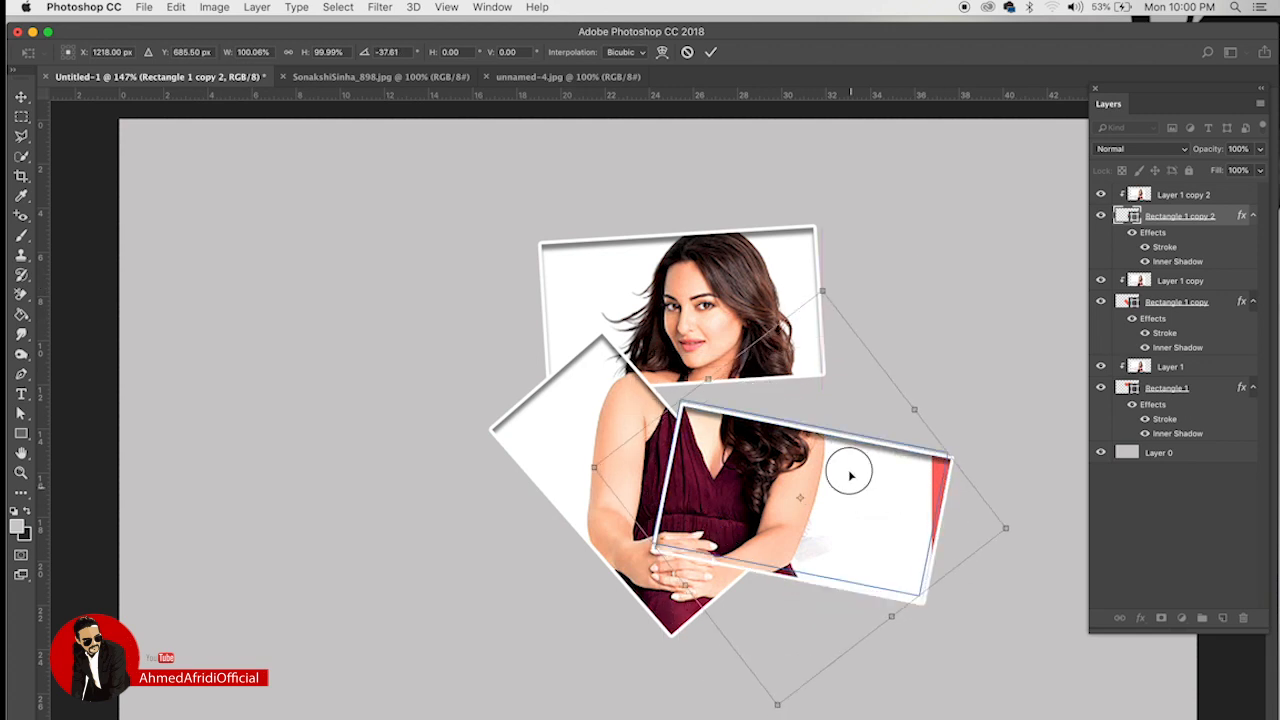
{"action": "left_click_drag", "start_coordinate": [851, 471], "coordinate": [819, 462]}
{"action": "left_click_drag", "start_coordinate": [945, 403], "coordinate": [930, 330]}
{"action": "left_click_drag", "start_coordinate": [849, 449], "coordinate": [864, 422]}
{"action": "key", "text": "Return"}
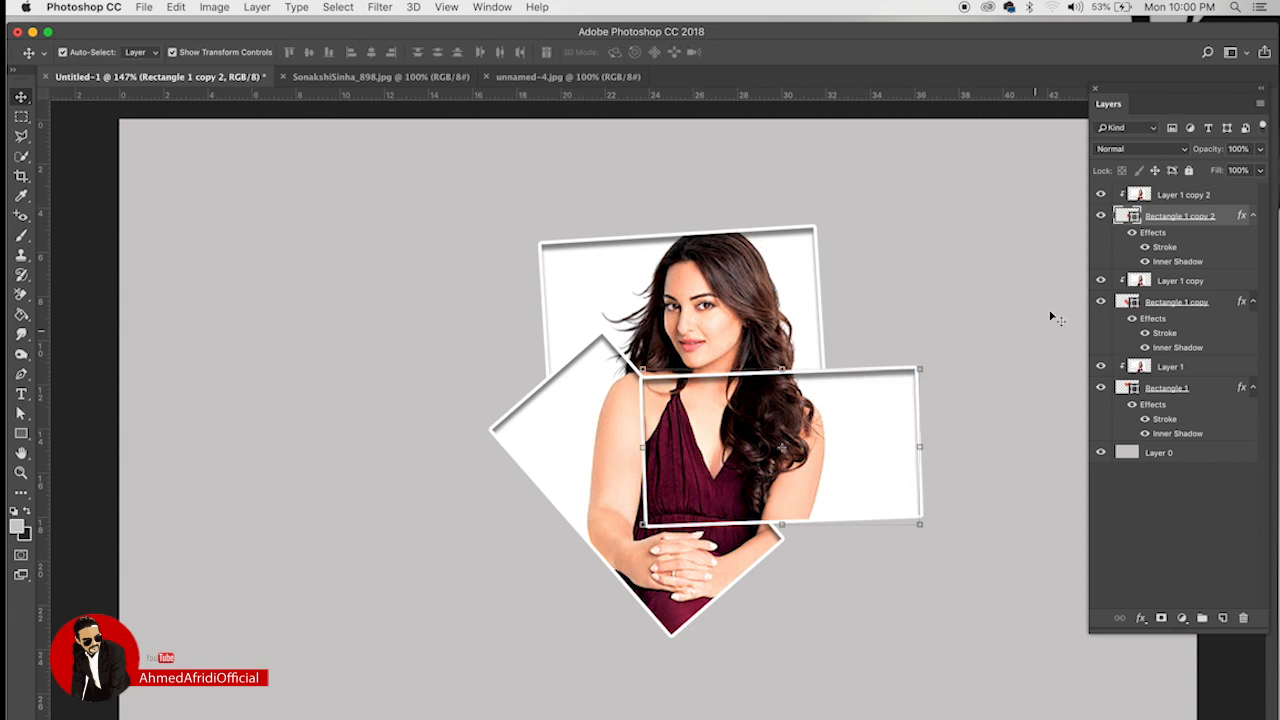
{"action": "left_click", "coordinate": [1204, 195]}
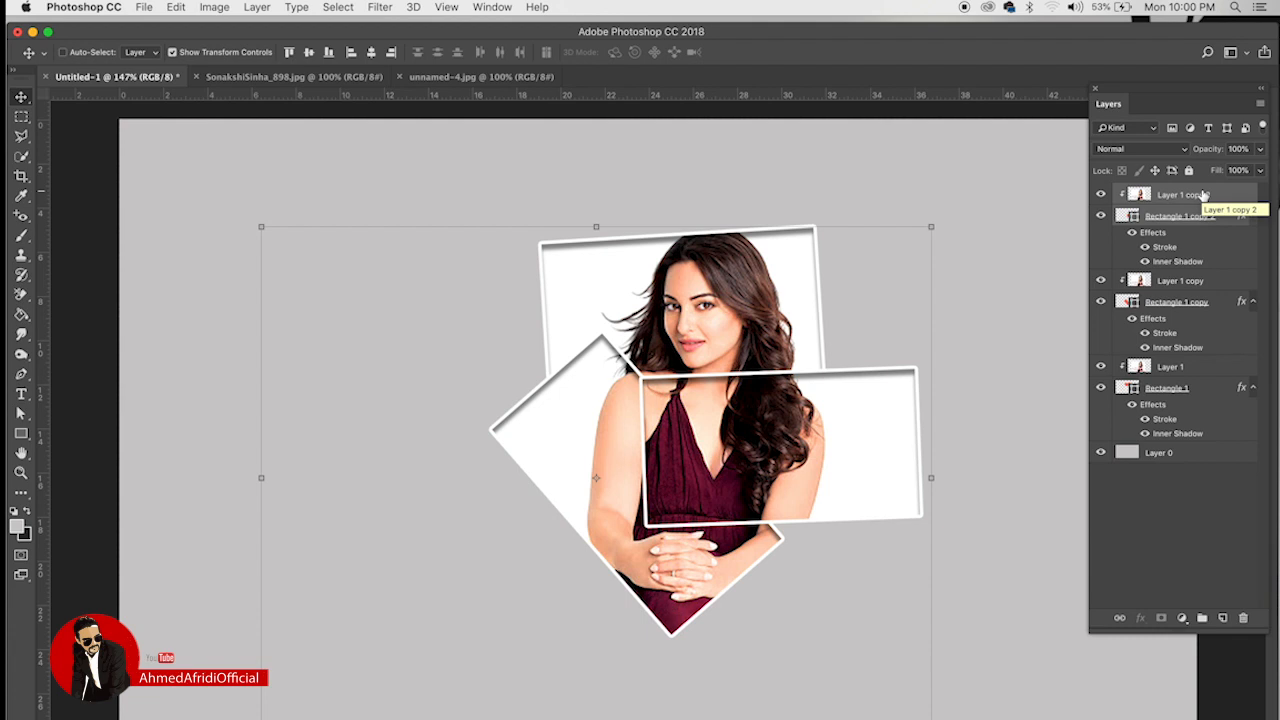
Step: Place a fourth framed copy at lower left, widened and skewed over the pink name lettering
{"action": "key", "text": "super+j"}
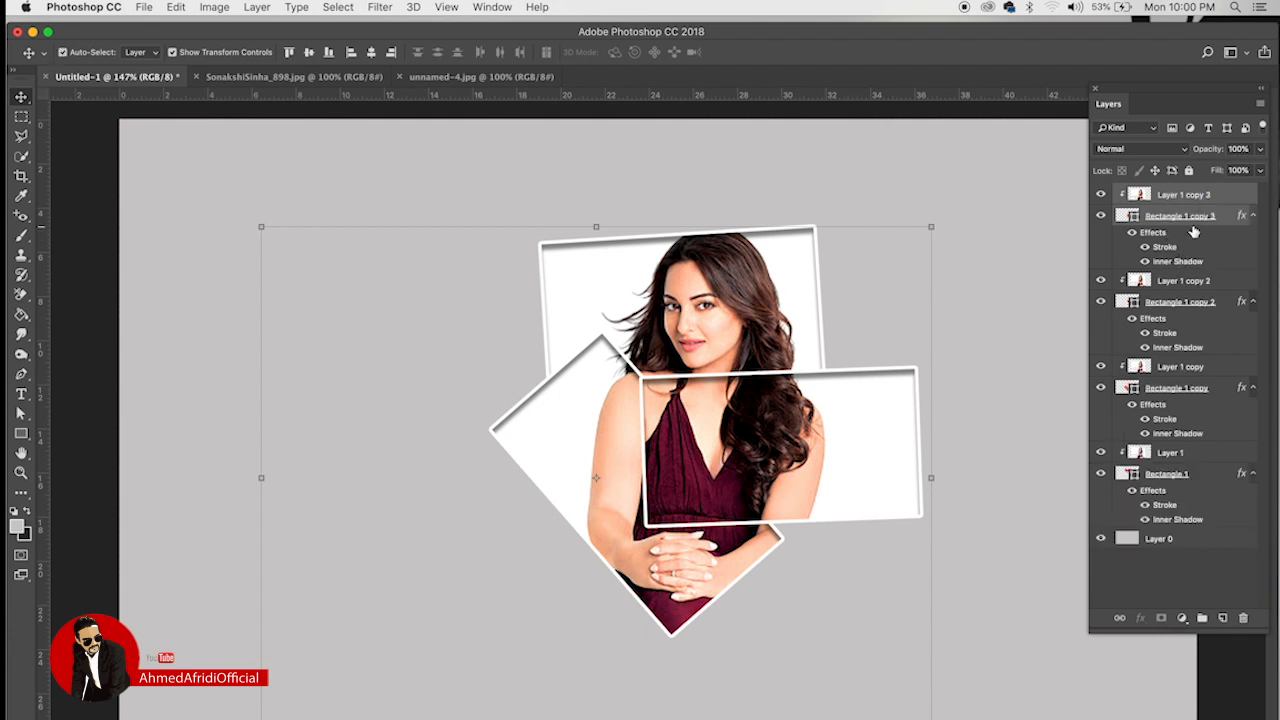
{"action": "left_click", "coordinate": [1186, 220]}
{"action": "key", "text": "super"}
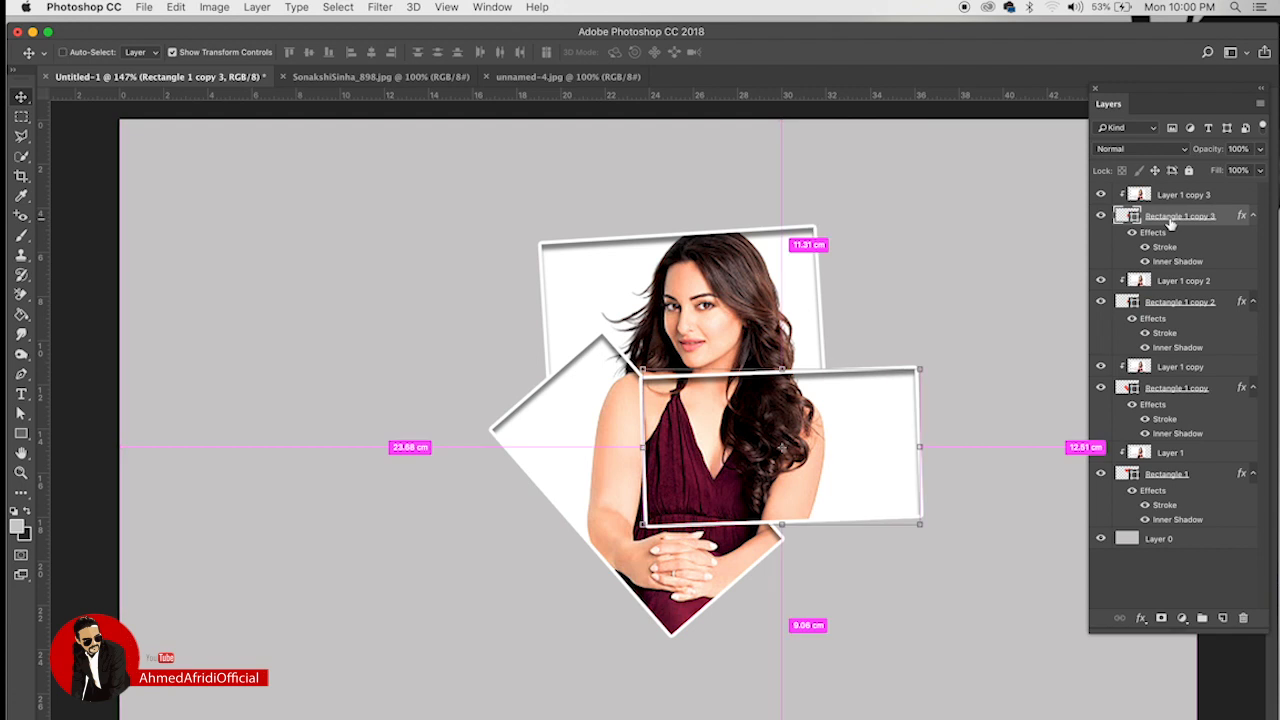
{"action": "key", "text": "super+t"}
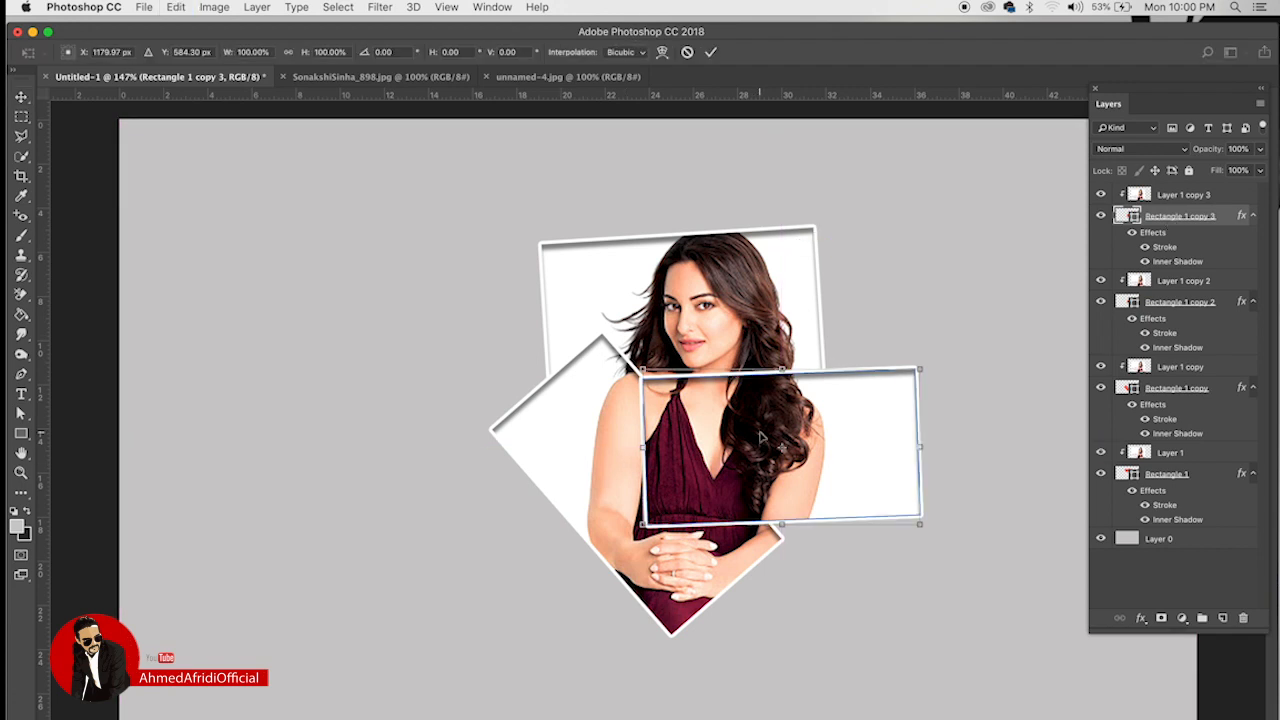
{"action": "left_click_drag", "start_coordinate": [761, 435], "coordinate": [479, 545]}
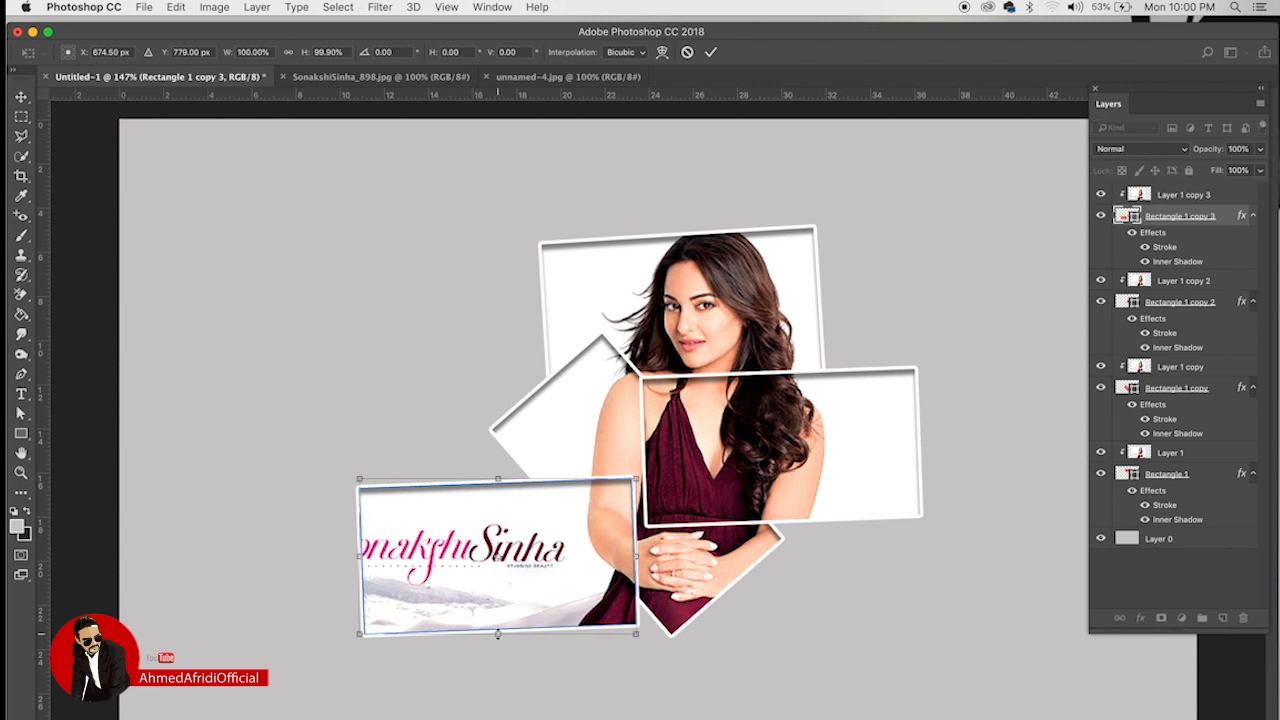
{"action": "left_click_drag", "start_coordinate": [358, 555], "coordinate": [294, 555]}
{"action": "left_click_drag", "start_coordinate": [636, 633], "coordinate": [669, 640]}
{"action": "key", "text": "Return"}
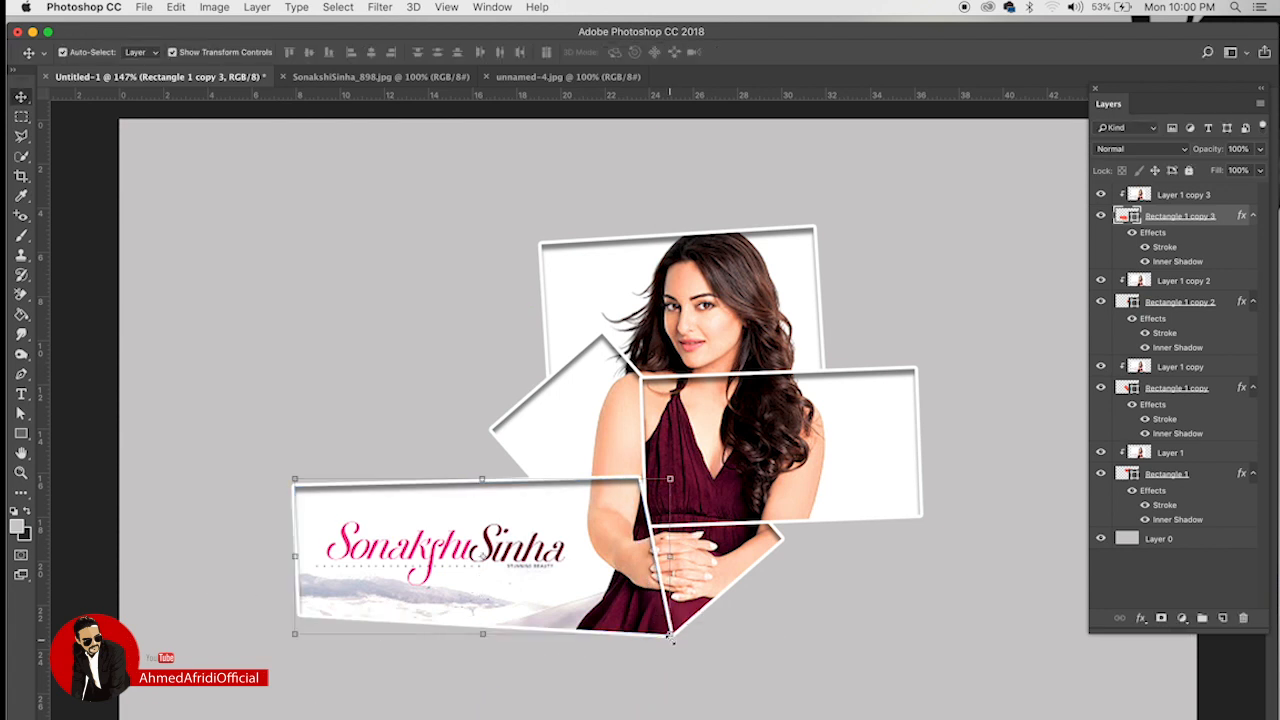
{"action": "left_click", "coordinate": [969, 272]}
{"action": "scroll", "coordinate": [808, 365], "scroll_direction": "down", "scroll_amount": 3}
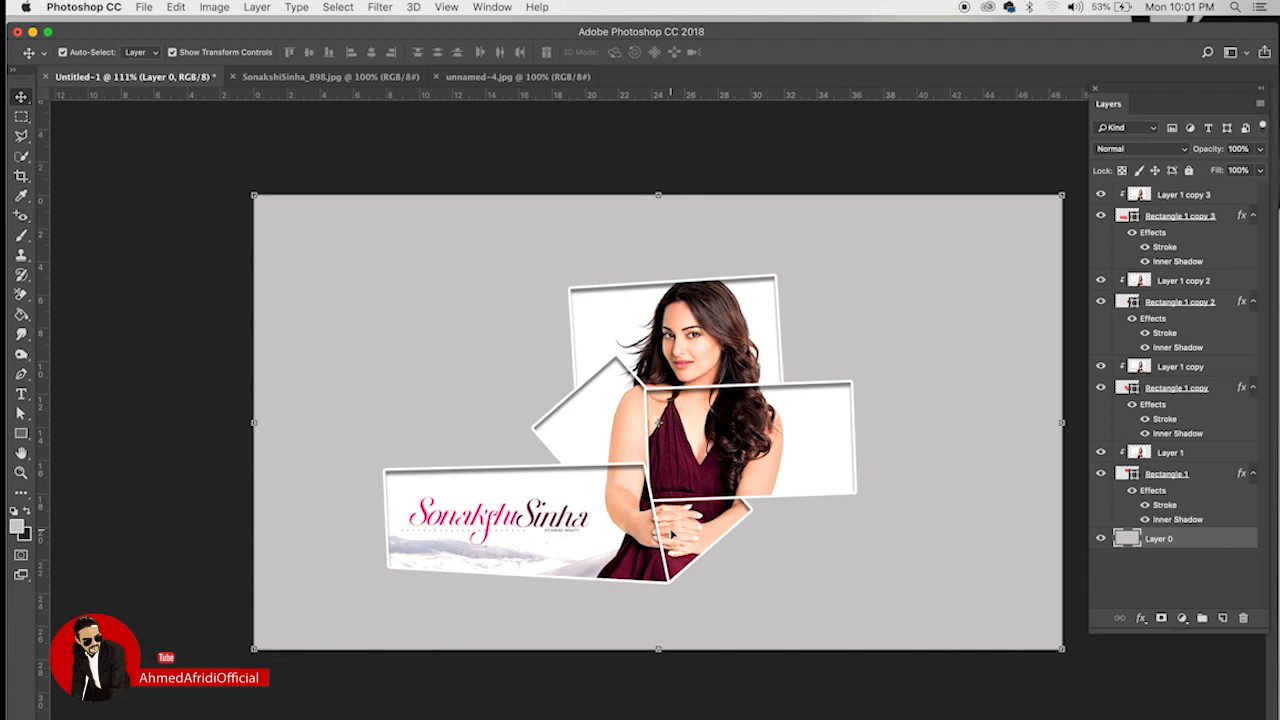
Step: Close the collage without saving and close the other open photo documents
{"action": "left_click", "coordinate": [144, 7]}
{"action": "left_click", "coordinate": [486, 183]}
{"action": "left_click", "coordinate": [45, 77]}
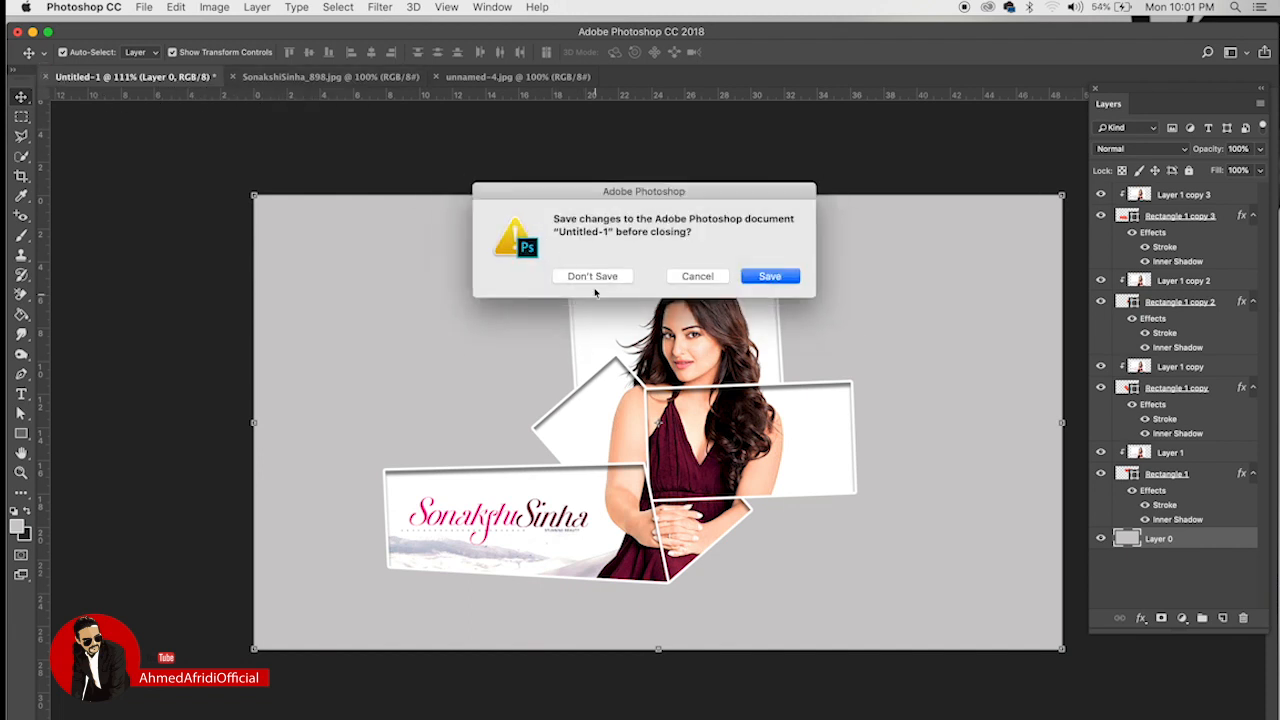
{"action": "left_click", "coordinate": [593, 277]}
{"action": "left_click", "coordinate": [46, 77]}
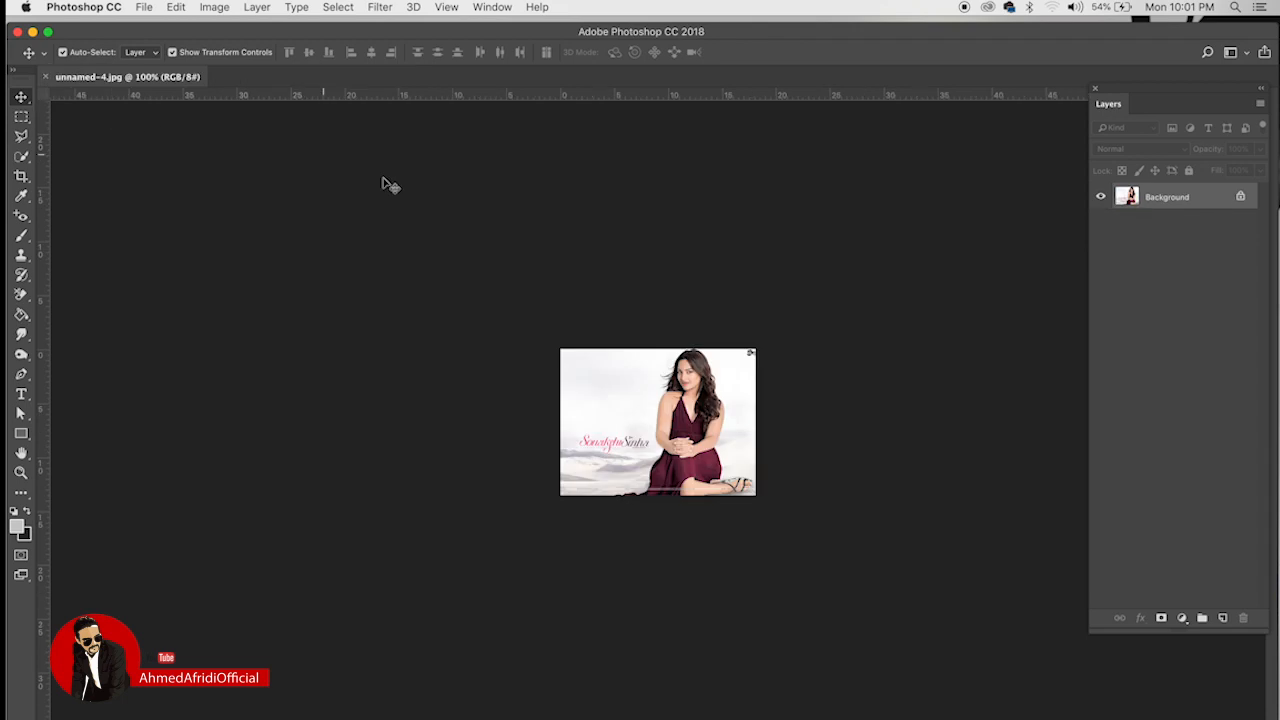
{"action": "left_click", "coordinate": [45, 78]}
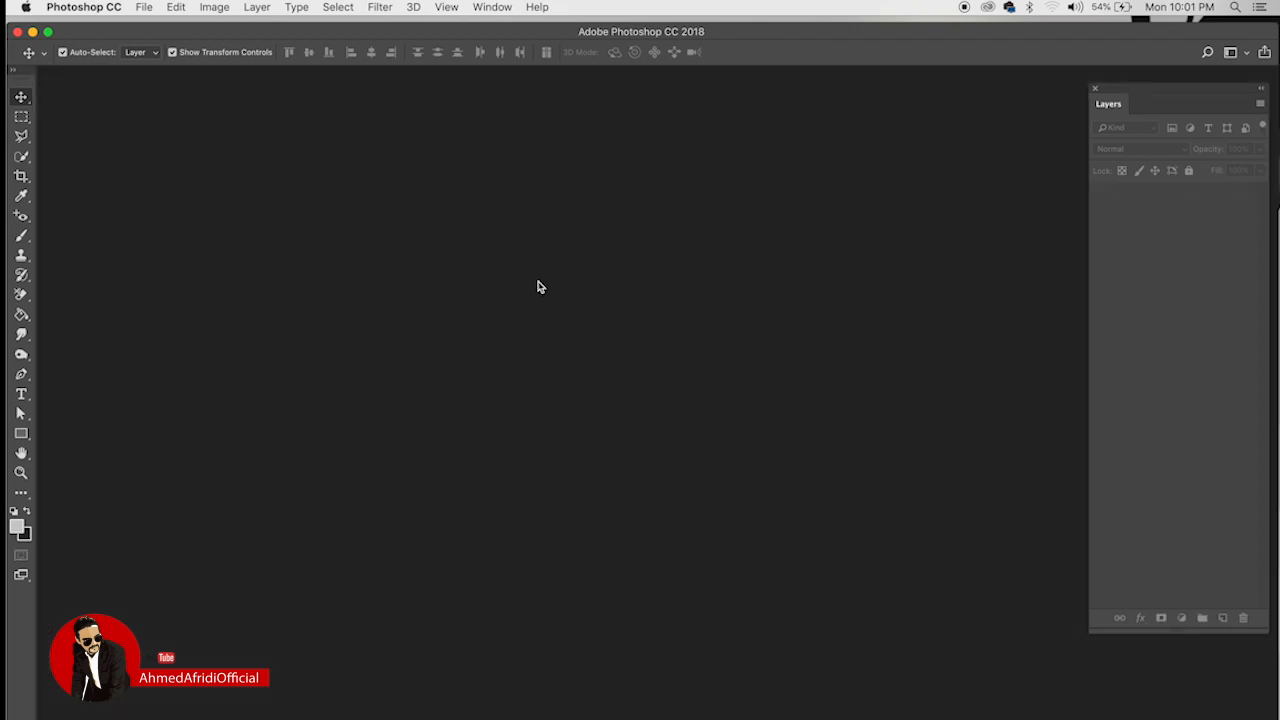
Step: Create an 800 by 800 blank canvas, then open SonakshiSinha_898.jpg
{"action": "left_click", "coordinate": [143, 7]}
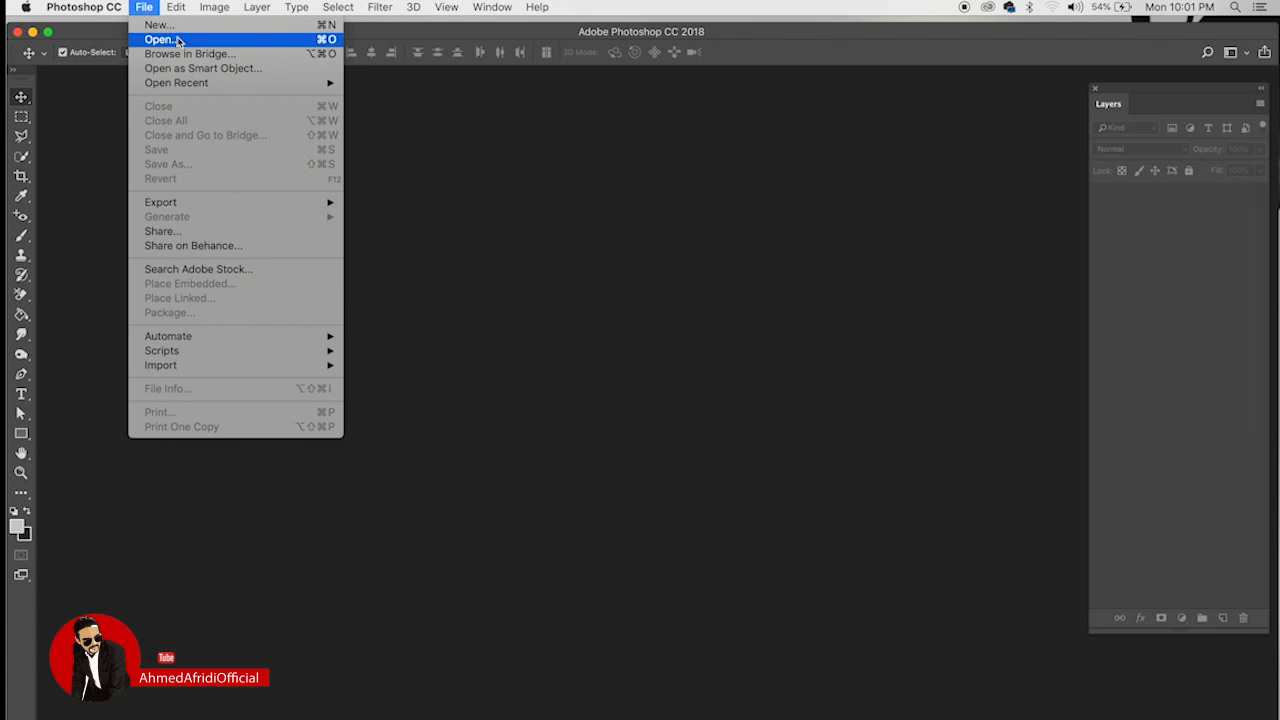
{"action": "left_click", "coordinate": [162, 25]}
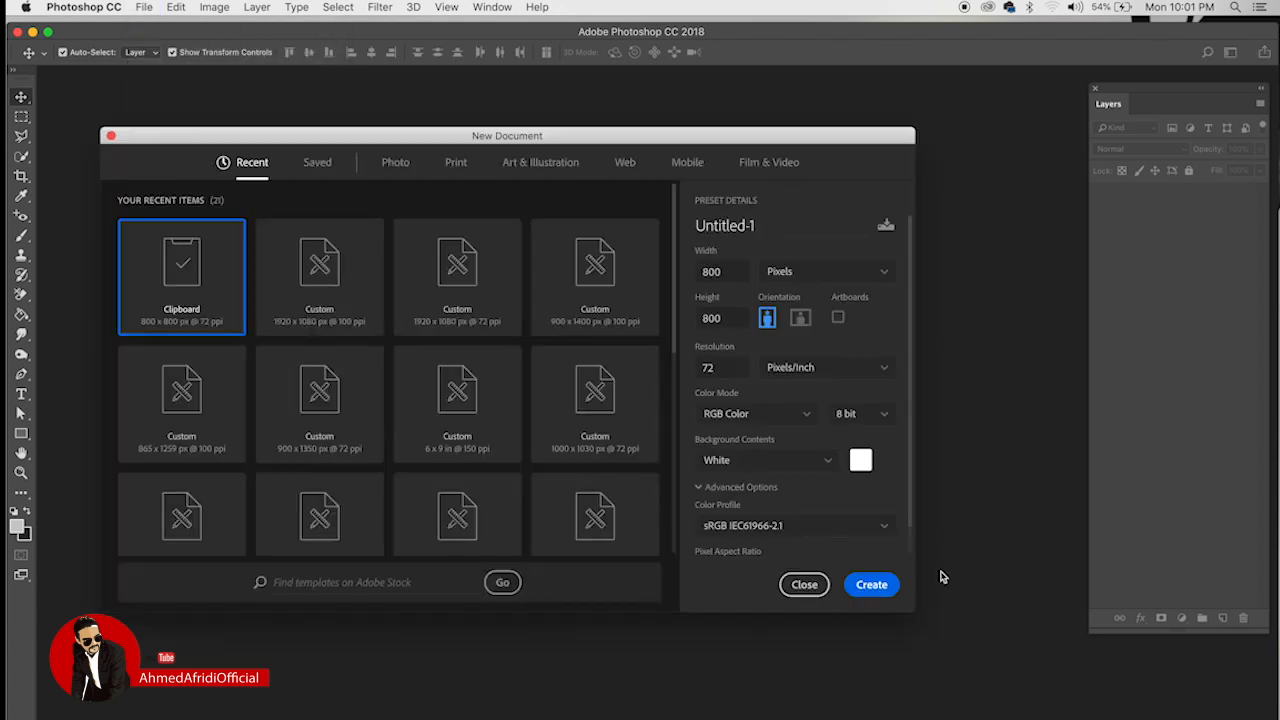
{"action": "key", "text": "Return"}
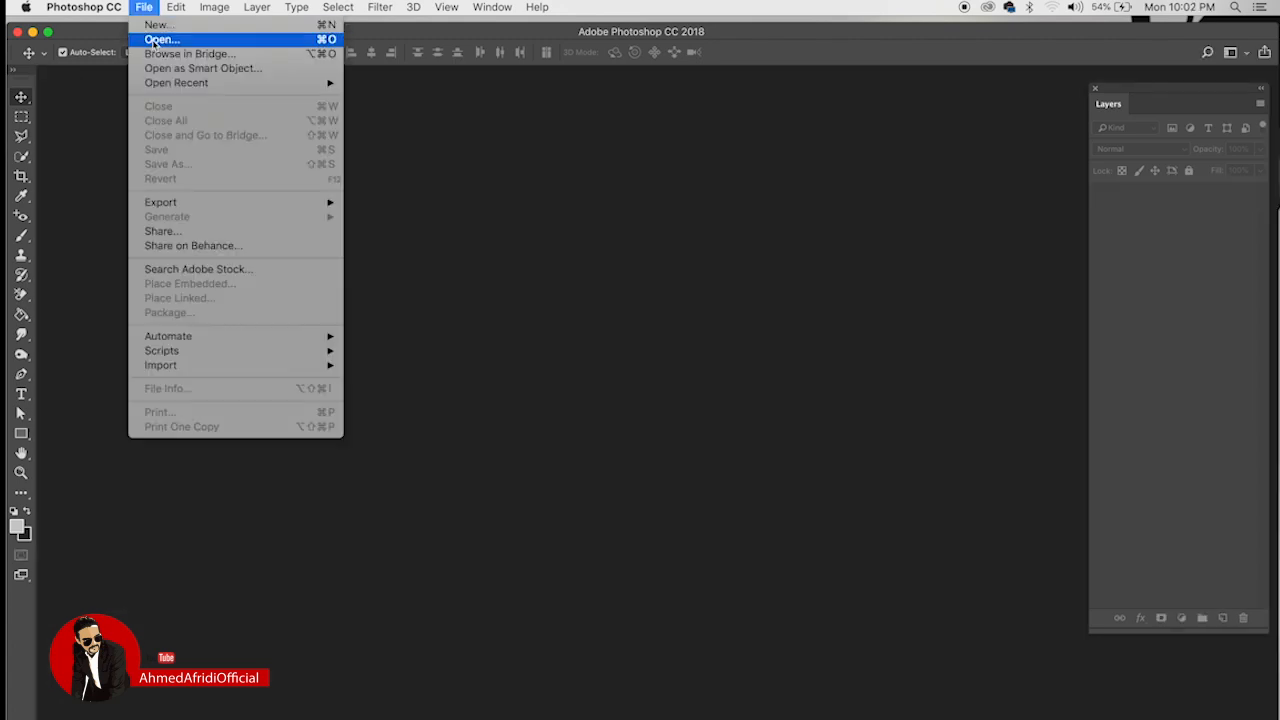
{"action": "left_click", "coordinate": [160, 39]}
{"action": "left_click", "coordinate": [160, 39]}
{"action": "left_click", "coordinate": [566, 200]}
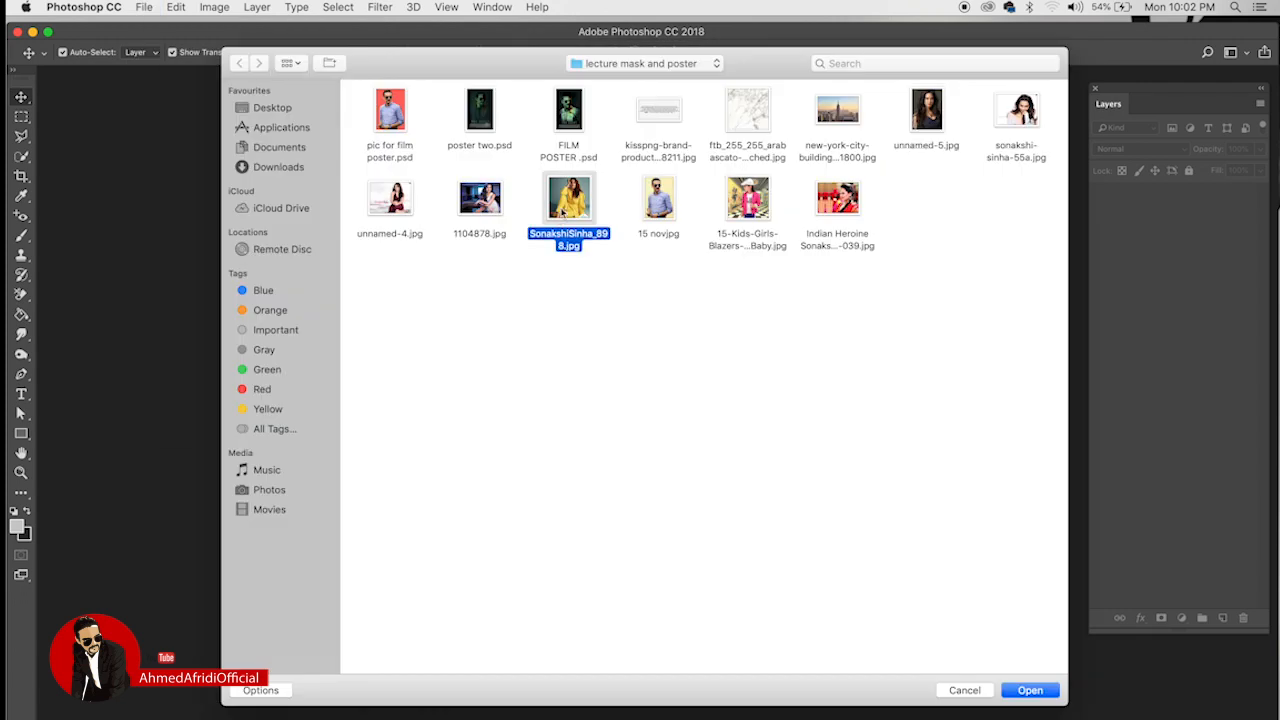
{"action": "left_click", "coordinate": [1030, 690]}
Step: Choose the Pen tool and unlock the Background layer as Layer 0
{"action": "scroll", "coordinate": [700, 415], "scroll_direction": "up", "scroll_amount": 3}
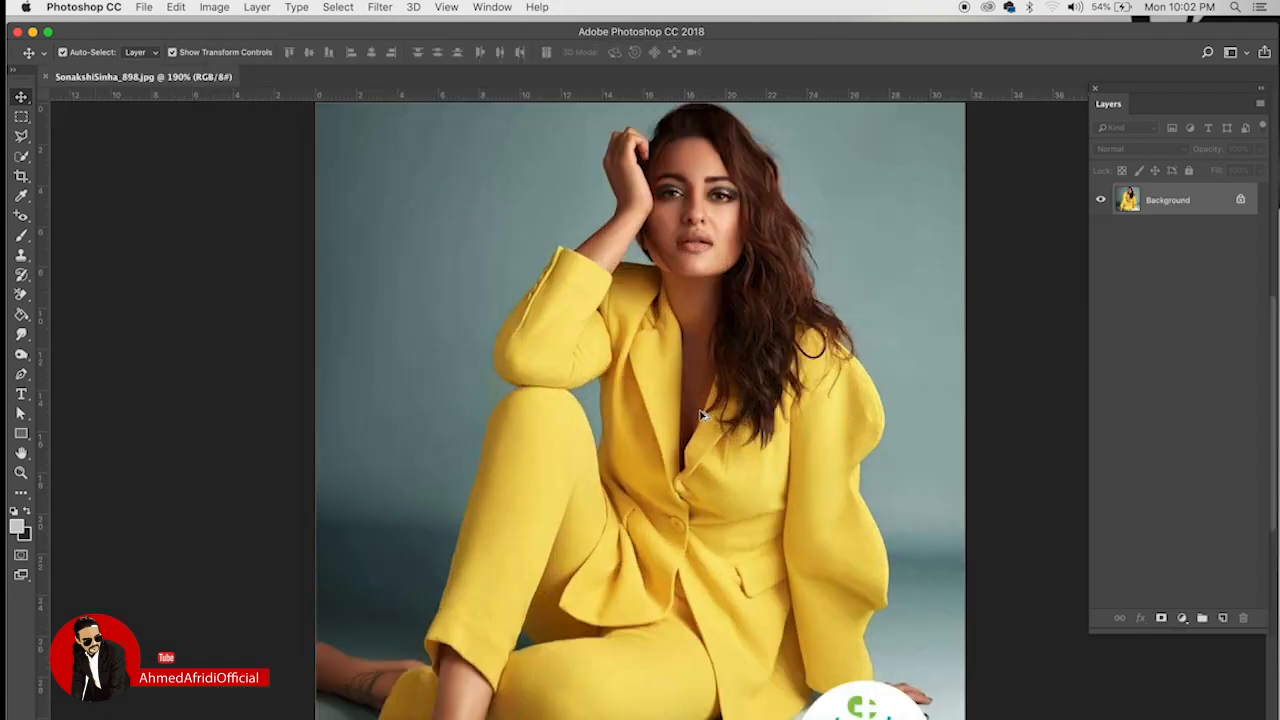
{"action": "scroll", "coordinate": [700, 415], "scroll_direction": "down", "scroll_amount": 2}
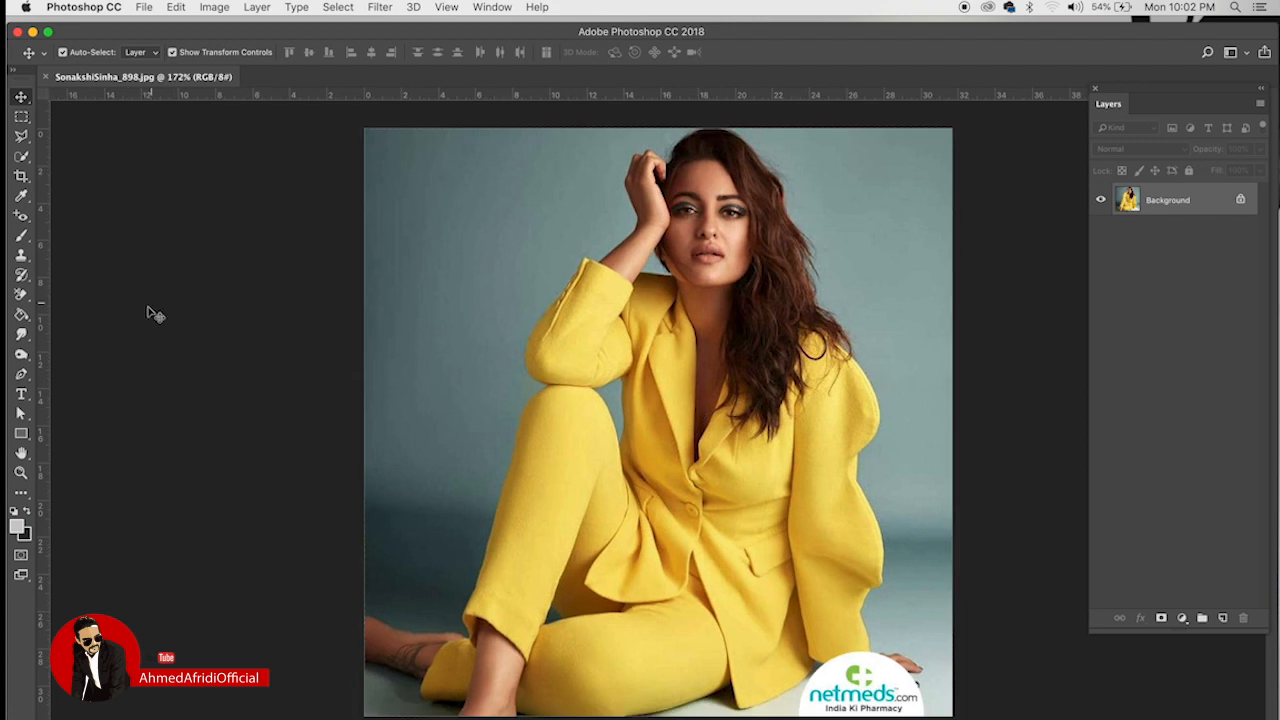
{"action": "left_click", "coordinate": [22, 375]}
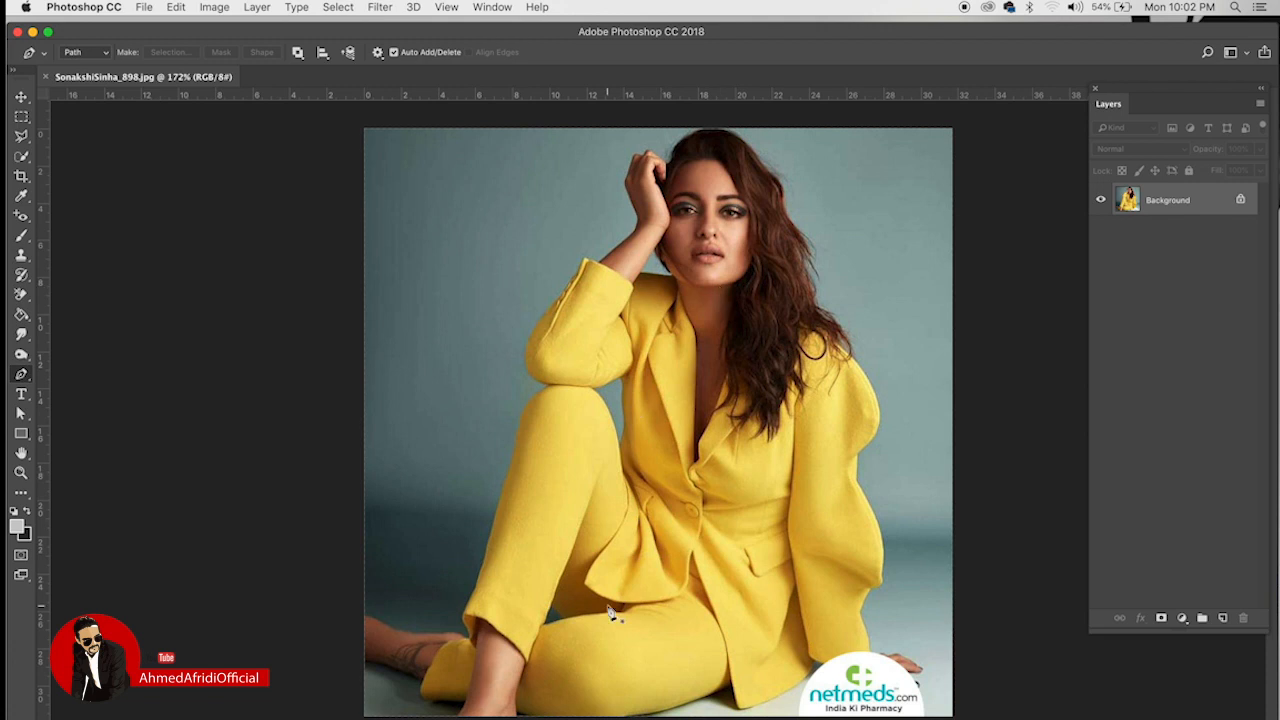
{"action": "left_click", "coordinate": [1240, 202]}
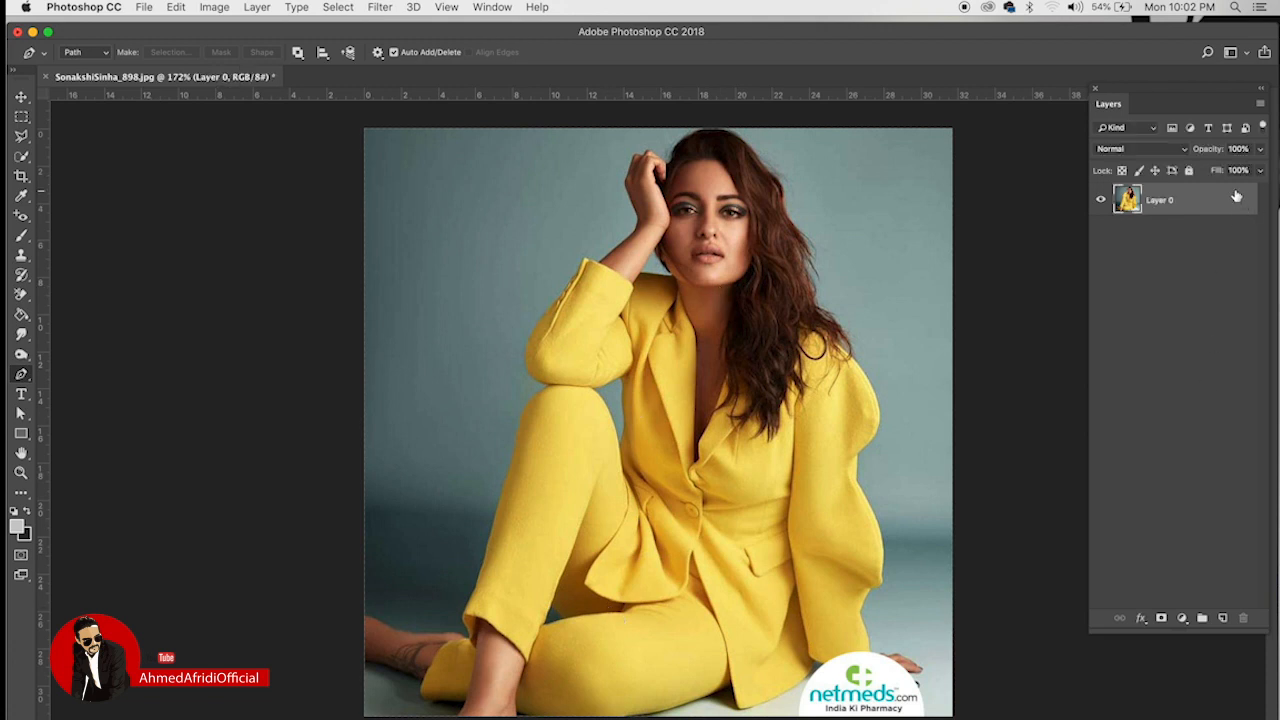
Step: Trace a pen path around the seated woman's outline
{"action": "left_click", "coordinate": [364, 616]}
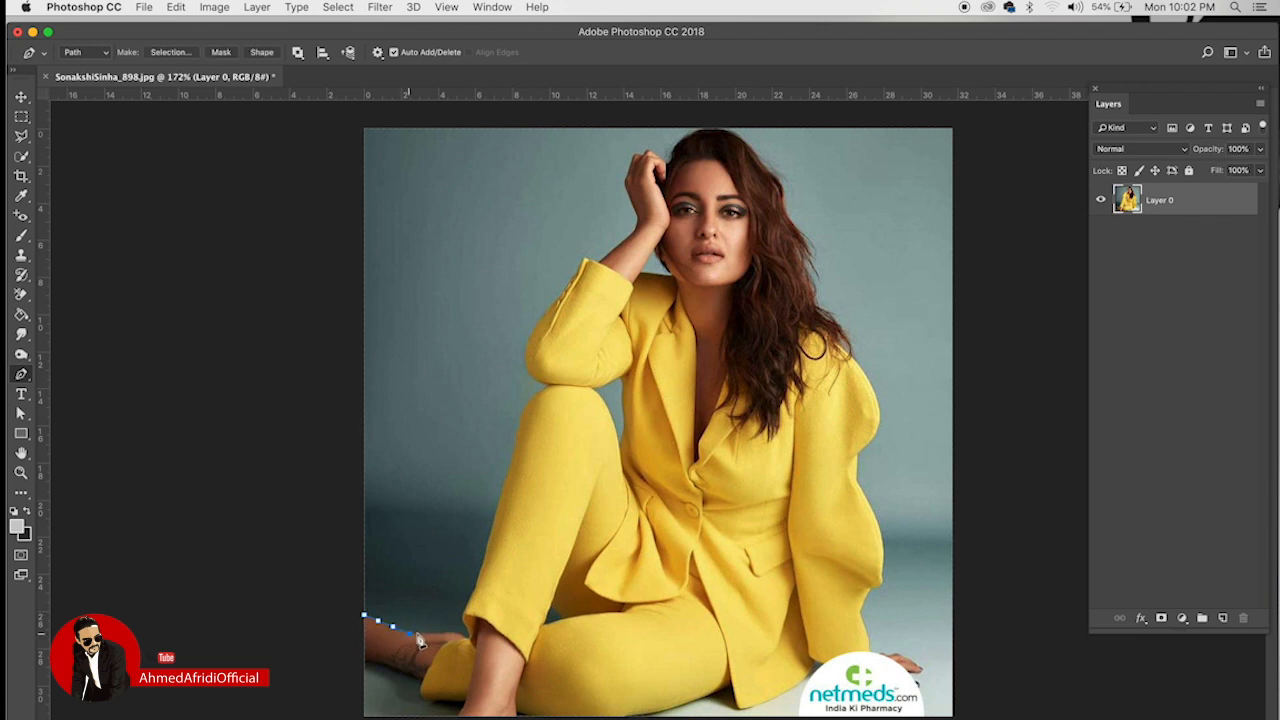
{"action": "mouse_move", "coordinate": [465, 628]}
{"action": "left_mouse_down"}
{"action": "mouse_move", "coordinate": [538, 390]}
{"action": "mouse_move", "coordinate": [530, 355]}
{"action": "mouse_move", "coordinate": [589, 263]}
{"action": "mouse_move", "coordinate": [622, 248]}
{"action": "mouse_move", "coordinate": [636, 215]}
{"action": "mouse_move", "coordinate": [630, 167]}
{"action": "mouse_move", "coordinate": [700, 193]}
{"action": "mouse_move", "coordinate": [661, 157]}
{"action": "mouse_move", "coordinate": [740, 138]}
{"action": "mouse_move", "coordinate": [771, 176]}
{"action": "mouse_move", "coordinate": [883, 428]}
{"action": "mouse_move", "coordinate": [858, 460]}
{"action": "mouse_move", "coordinate": [857, 507]}
{"action": "mouse_move", "coordinate": [886, 567]}
{"action": "mouse_move", "coordinate": [862, 620]}
{"action": "mouse_move", "coordinate": [871, 657]}
{"action": "mouse_move", "coordinate": [856, 672]}
{"action": "mouse_move", "coordinate": [815, 662]}
{"action": "mouse_move", "coordinate": [743, 716]}
{"action": "mouse_move", "coordinate": [720, 705]}
{"action": "mouse_move", "coordinate": [773, 710]}
{"action": "mouse_move", "coordinate": [460, 716]}
{"action": "mouse_move", "coordinate": [371, 670]}
{"action": "mouse_move", "coordinate": [365, 617]}
{"action": "left_mouse_up"}
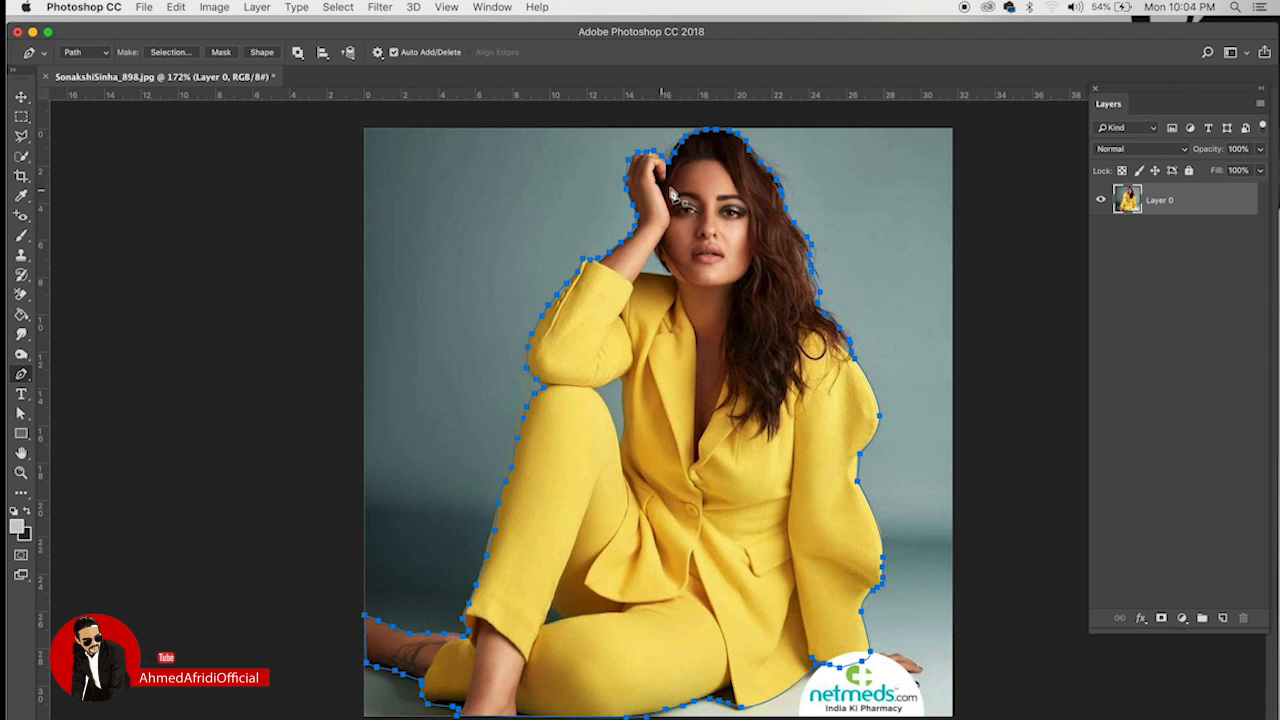
{"action": "scroll", "coordinate": [710, 268], "scroll_direction": "up", "scroll_amount": 1}
{"action": "scroll", "coordinate": [710, 268], "scroll_direction": "up", "scroll_amount": 1}
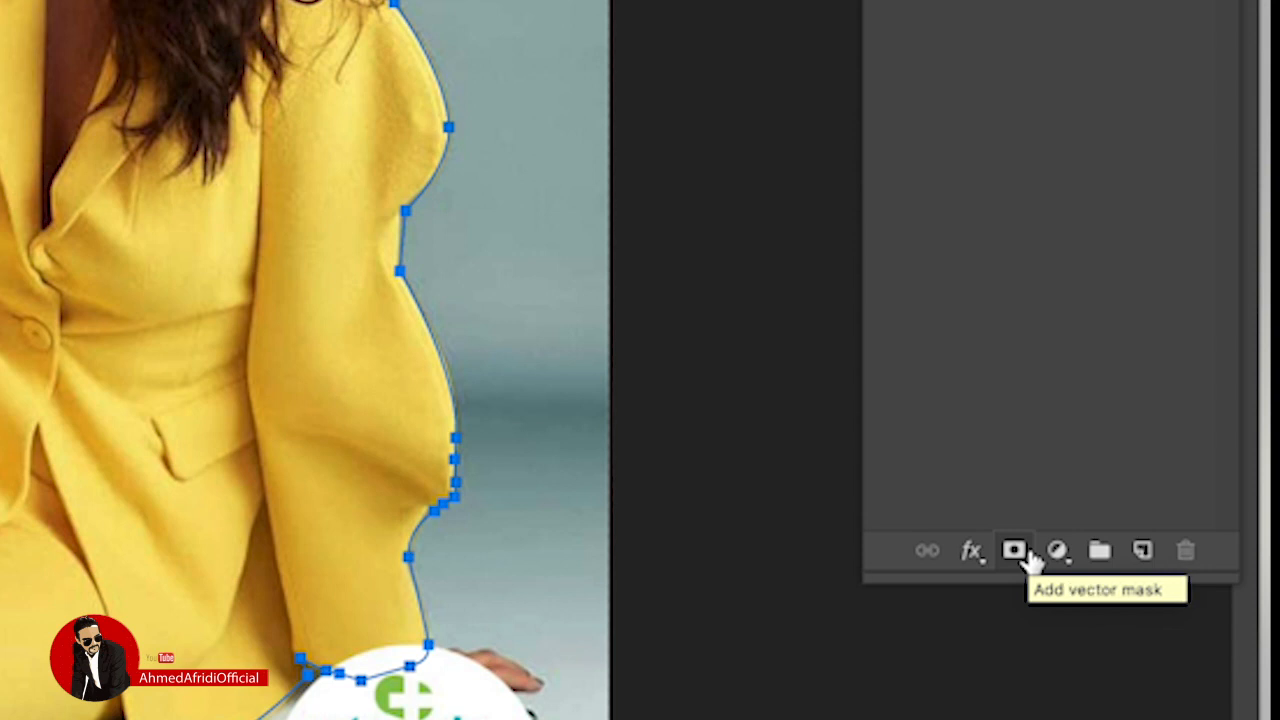
Step: Add a vector mask to Layer 0 from the traced path, hiding the grey backdrop
{"action": "left_click", "coordinate": [1016, 553]}
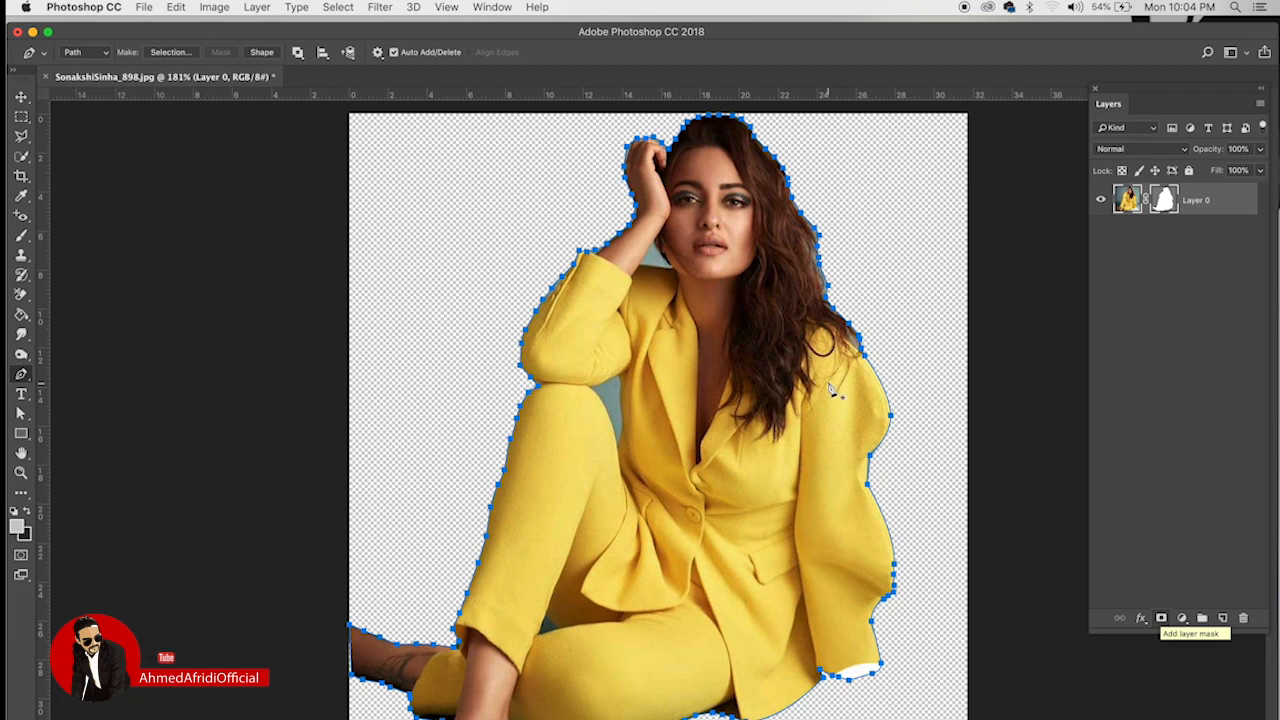
{"action": "left_click", "coordinate": [1161, 618]}
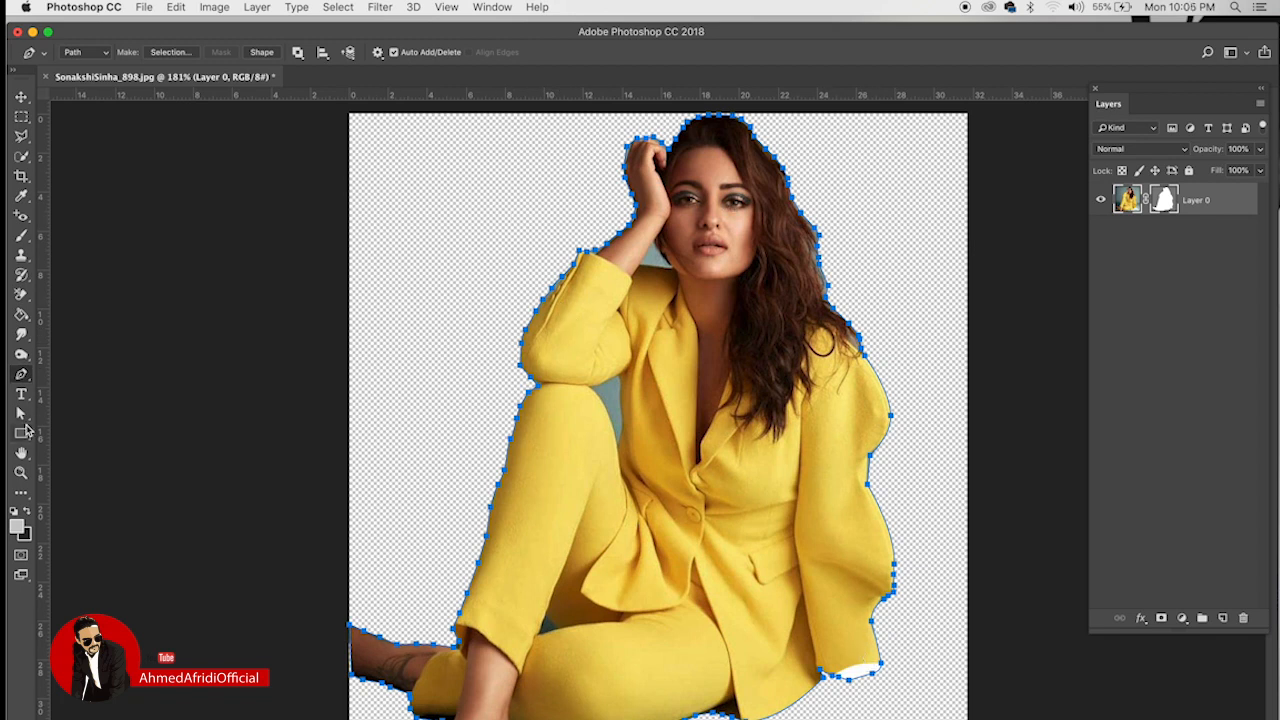
Step: Switch to the Direct Selection tool for editing individual mask anchors
{"action": "left_click_drag", "start_coordinate": [21, 413], "coordinate": [62, 410]}
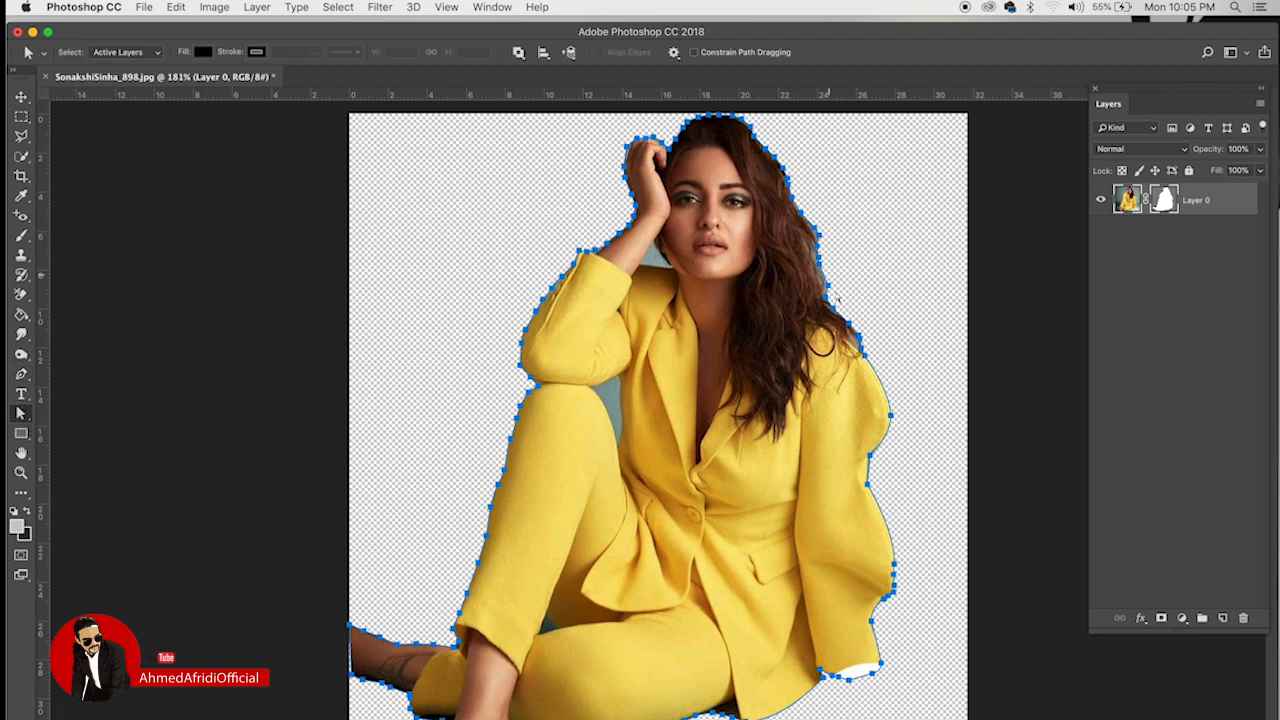
{"action": "scroll", "coordinate": [815, 290], "scroll_direction": "up", "scroll_amount": 3}
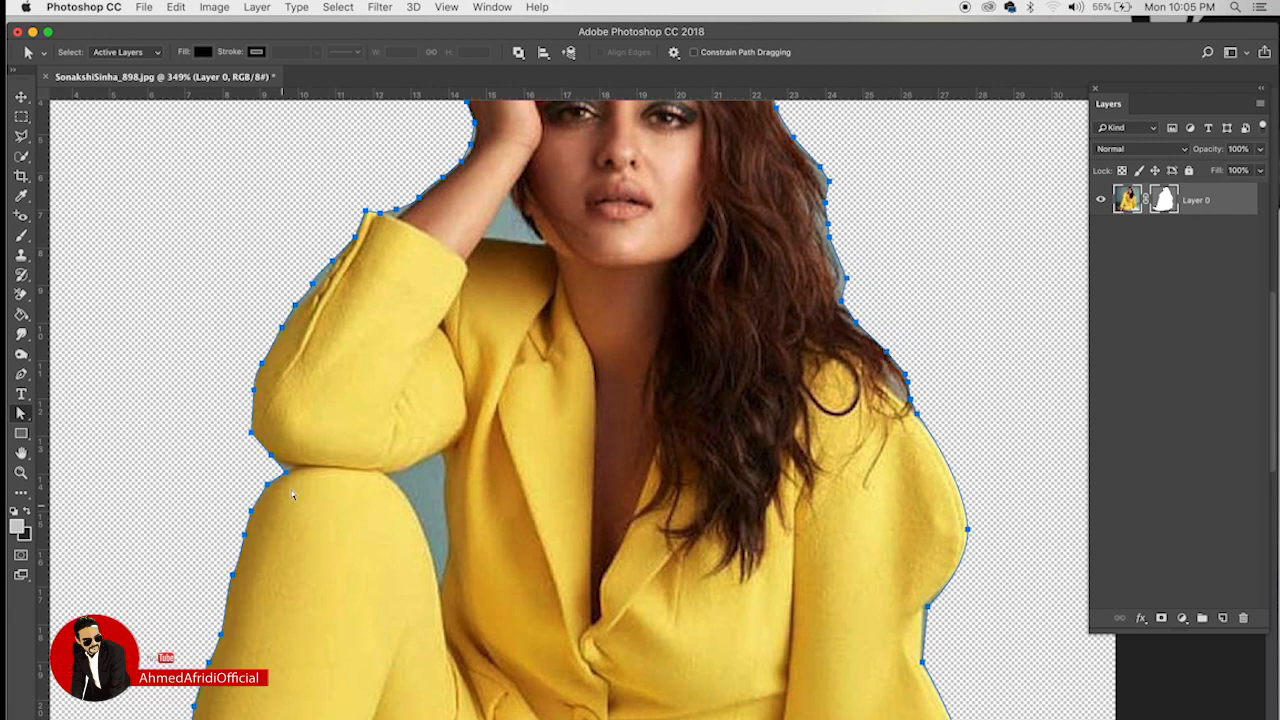
{"action": "left_click_drag", "start_coordinate": [290, 482], "coordinate": [297, 479]}
{"action": "key", "text": "super+z"}
{"action": "left_click", "coordinate": [21, 413]}
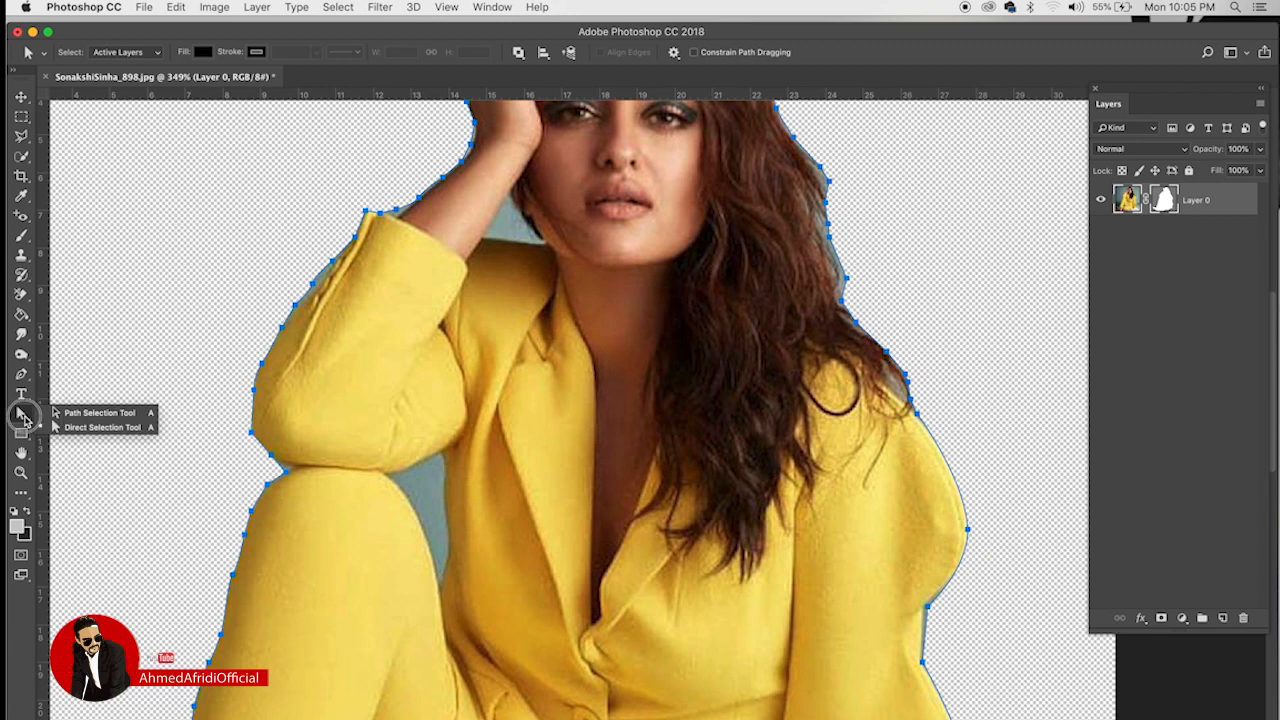
{"action": "left_click", "coordinate": [70, 427]}
{"action": "left_click", "coordinate": [198, 476]}
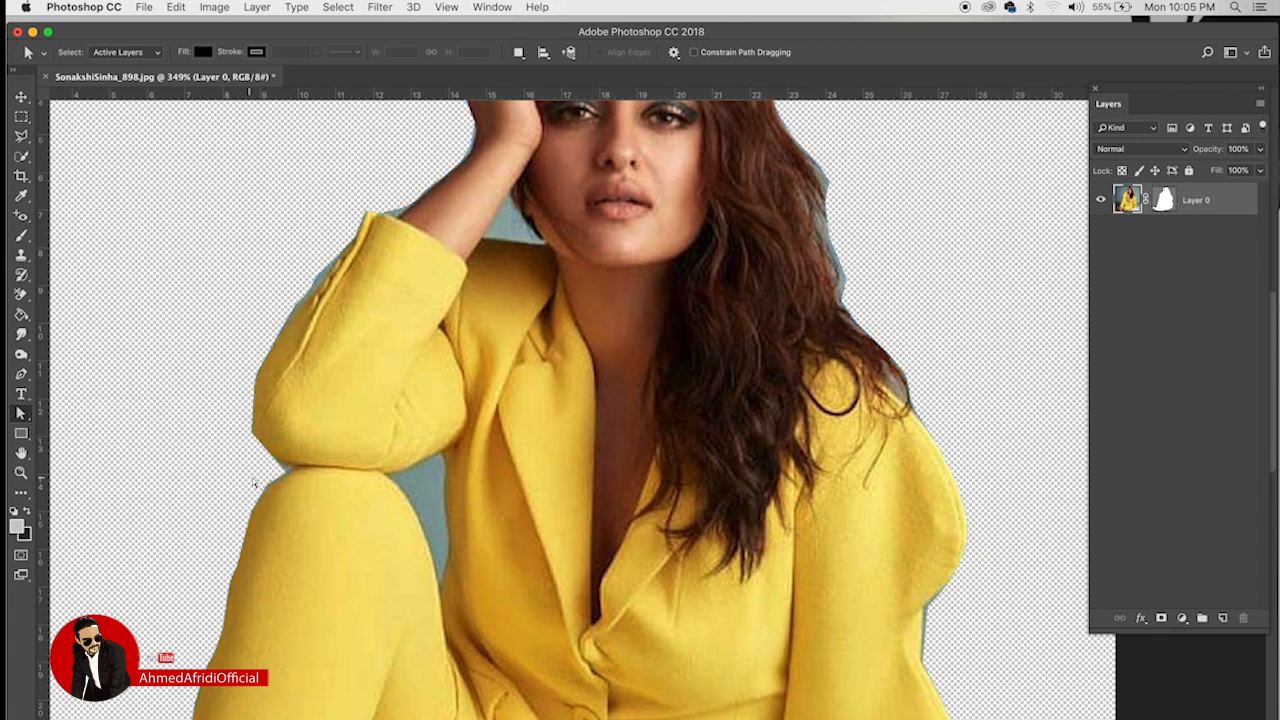
Step: Drag anchors along the woman's left arm and sleeve into jagged zigzag spikes
{"action": "left_click_drag", "start_coordinate": [289, 480], "coordinate": [369, 487]}
{"action": "left_click_drag", "start_coordinate": [250, 508], "coordinate": [349, 547]}
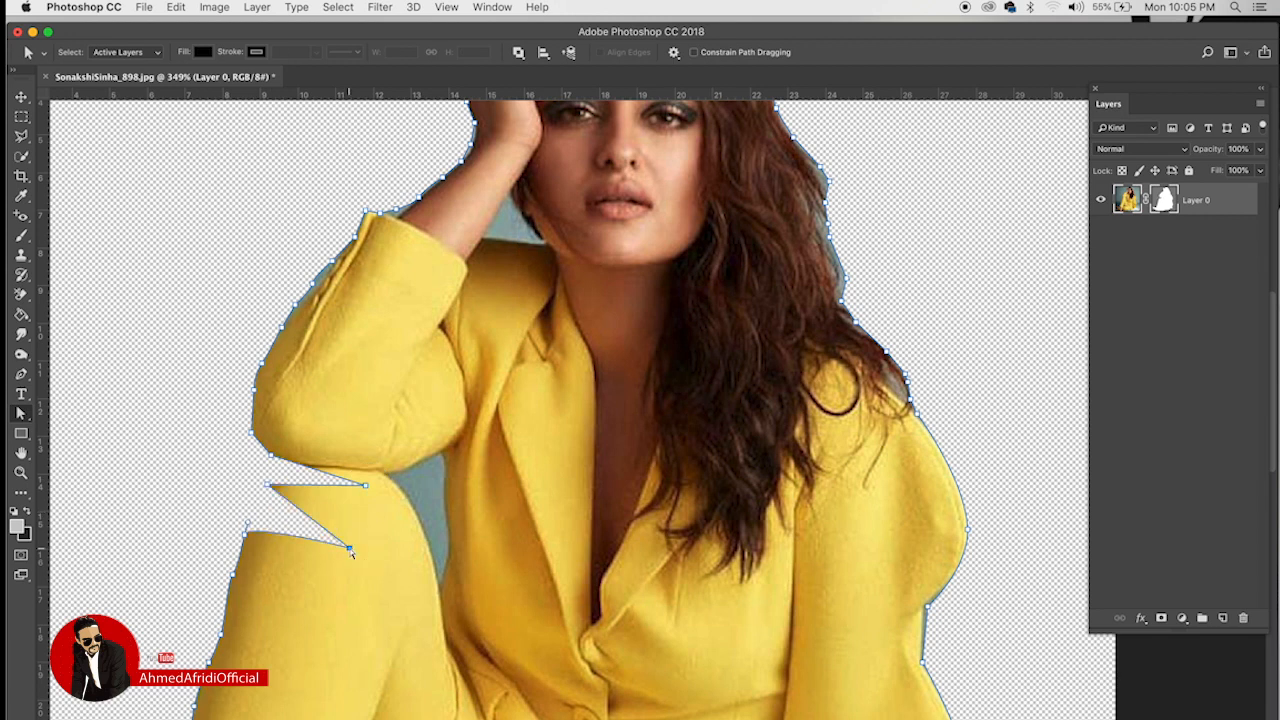
{"action": "scroll", "coordinate": [455, 471], "scroll_direction": "down", "scroll_amount": 1}
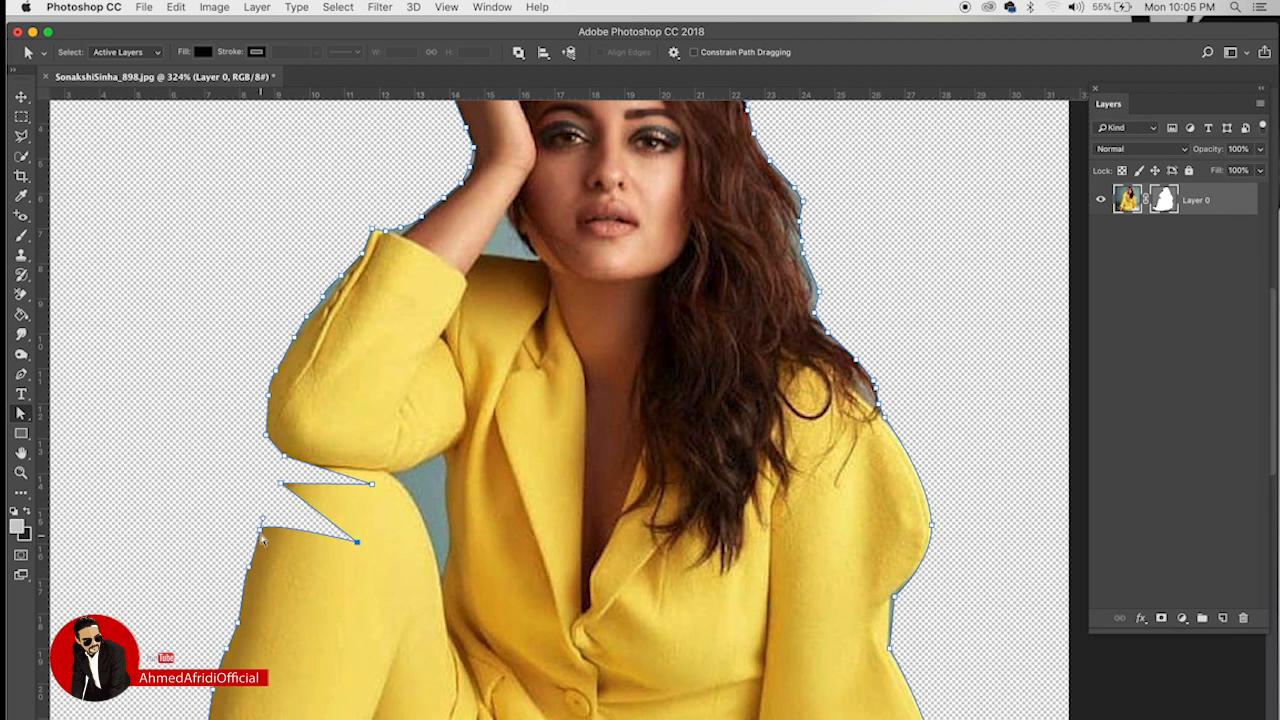
{"action": "left_click_drag", "start_coordinate": [250, 568], "coordinate": [327, 577]}
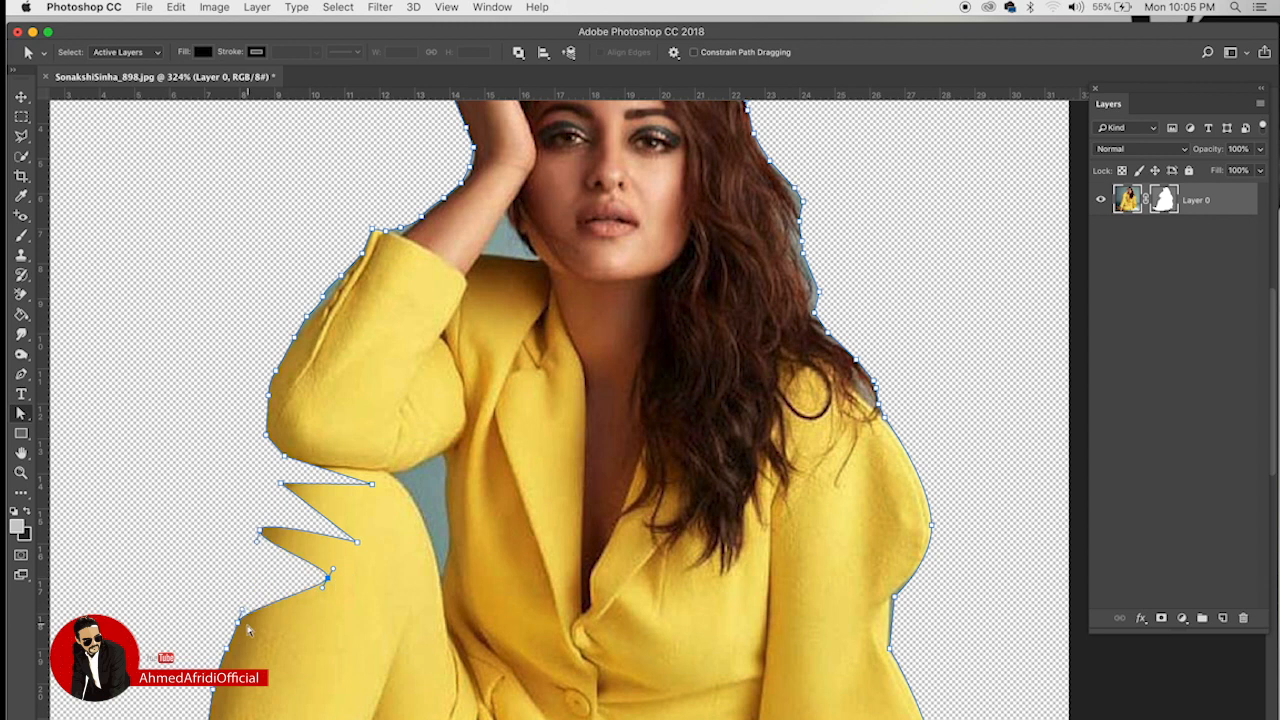
{"action": "left_click_drag", "start_coordinate": [232, 655], "coordinate": [316, 648]}
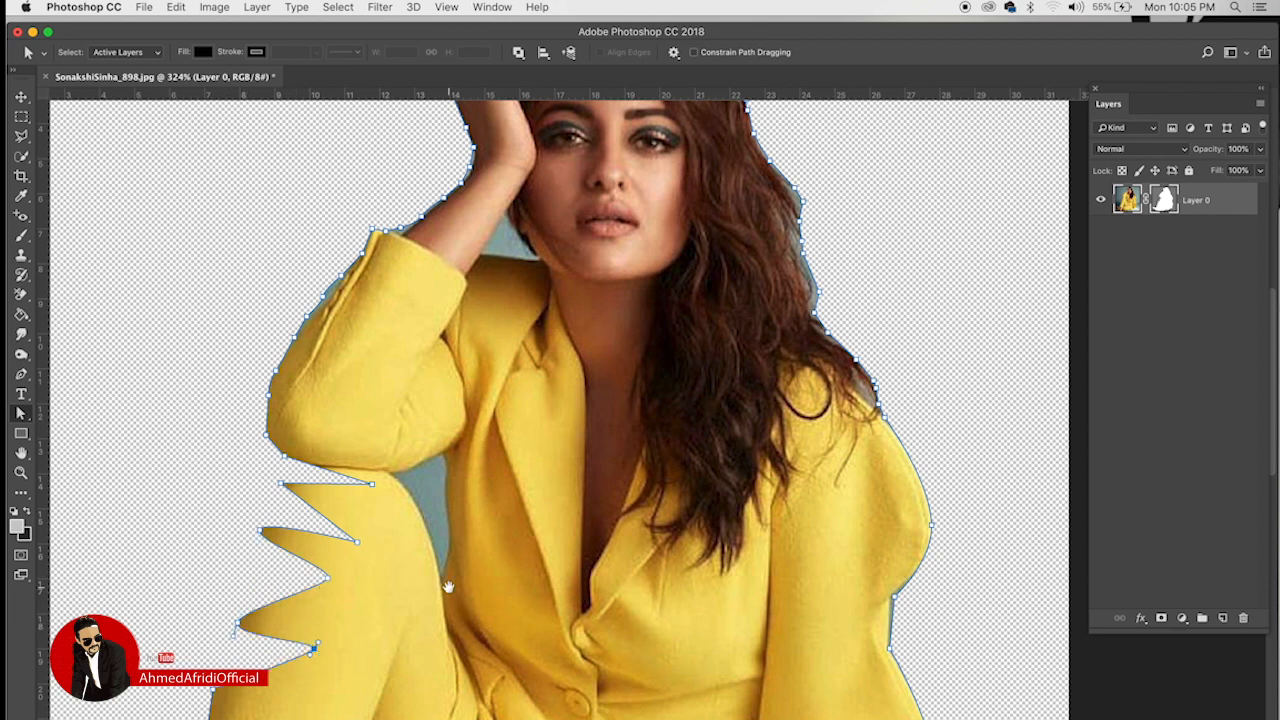
{"action": "scroll", "coordinate": [449, 586], "scroll_direction": "down", "scroll_amount": 1}
{"action": "scroll", "coordinate": [449, 586], "scroll_direction": "down", "scroll_amount": 5}
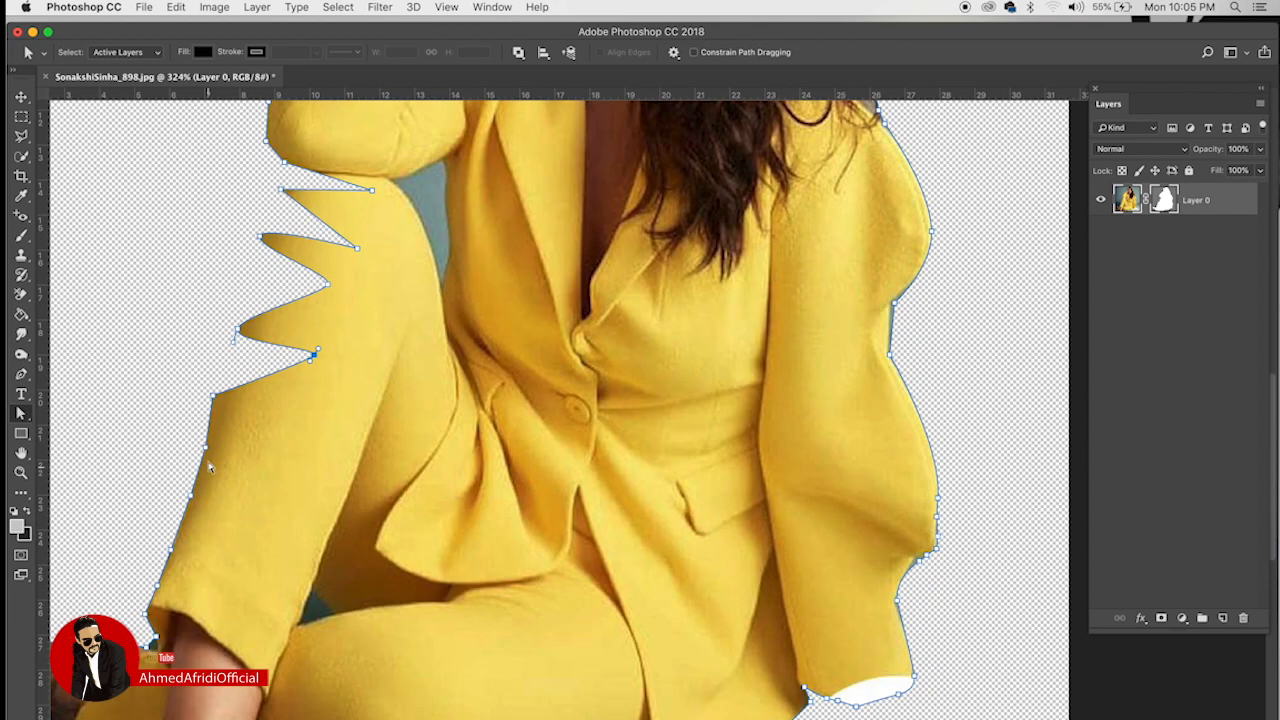
{"action": "left_click_drag", "start_coordinate": [207, 455], "coordinate": [260, 443]}
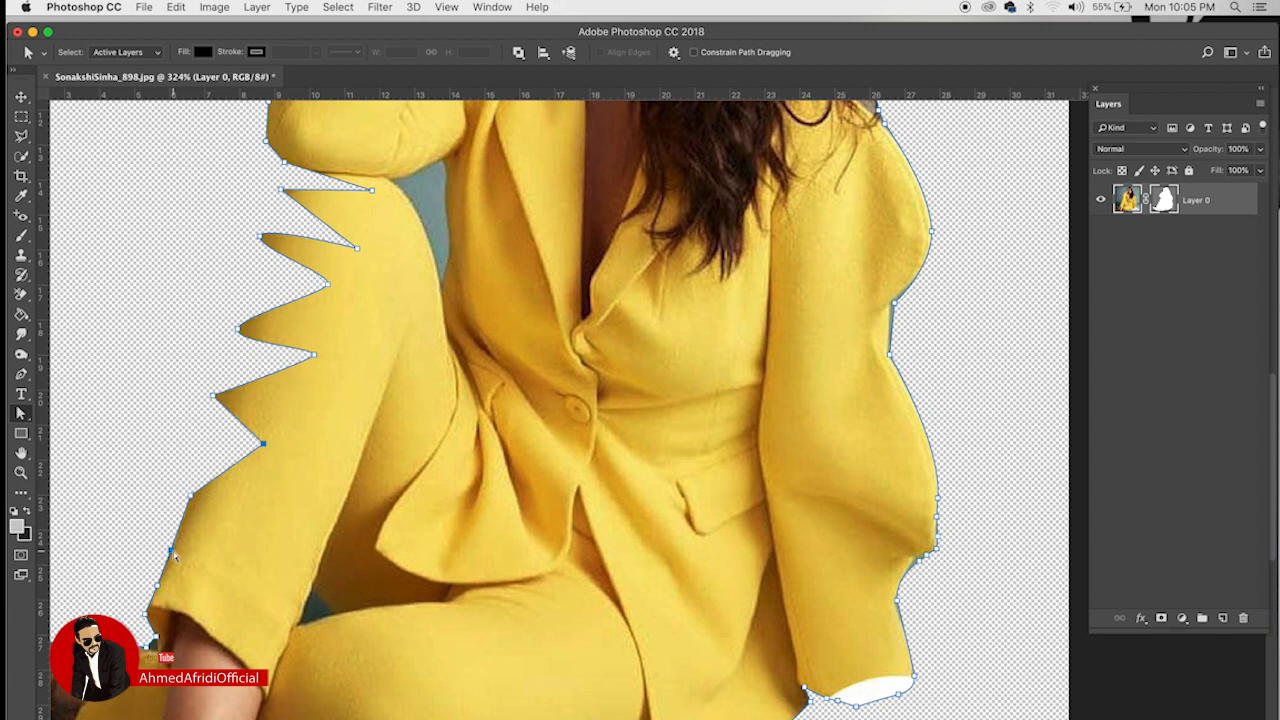
{"action": "left_click_drag", "start_coordinate": [174, 552], "coordinate": [226, 553]}
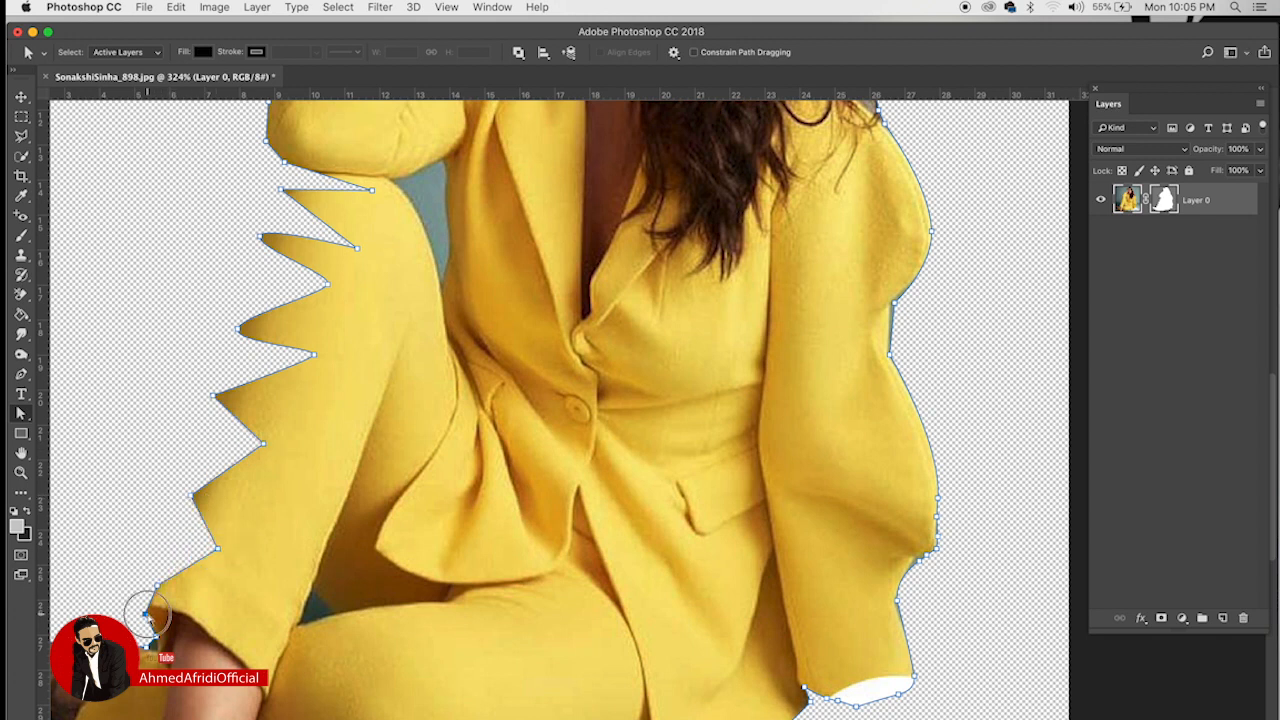
{"action": "left_click_drag", "start_coordinate": [150, 614], "coordinate": [200, 603]}
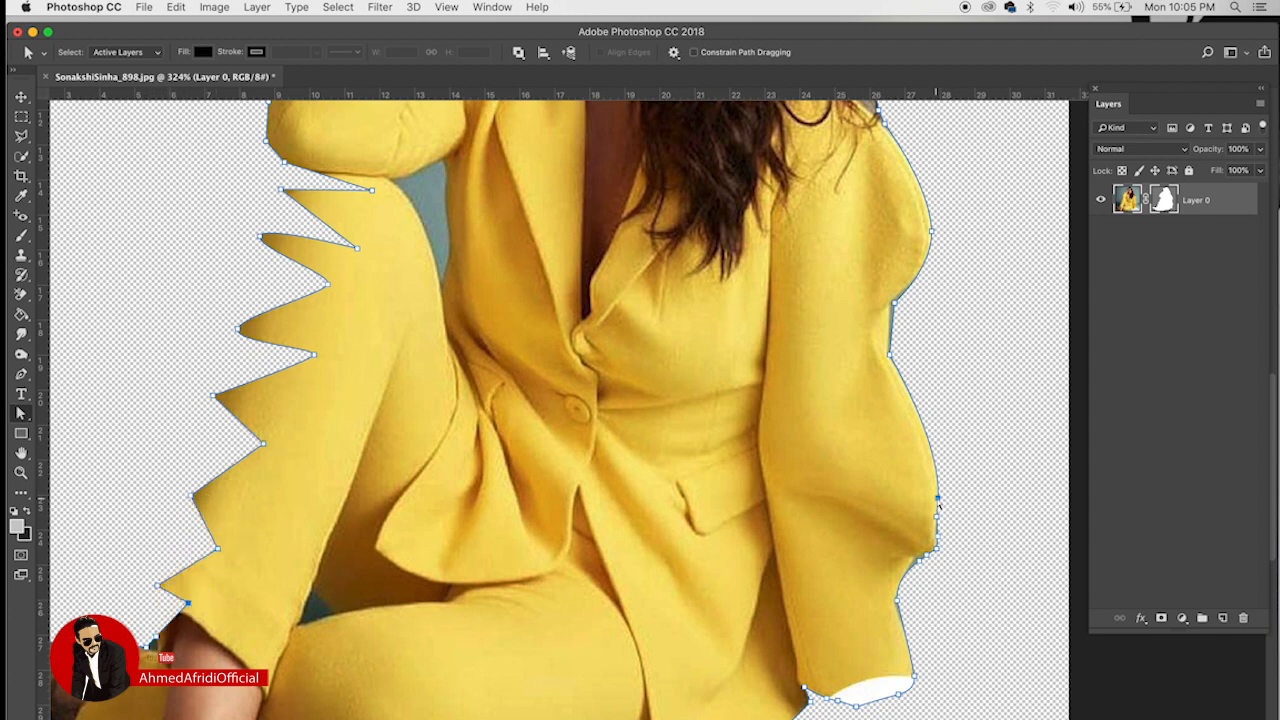
Step: Pull right-sleeve anchors inward into spikes, then deselect with the Move tool
{"action": "left_click_drag", "start_coordinate": [937, 500], "coordinate": [899, 476]}
{"action": "left_click_drag", "start_coordinate": [938, 538], "coordinate": [886, 555]}
{"action": "scroll", "coordinate": [697, 451], "scroll_direction": "down", "scroll_amount": 5}
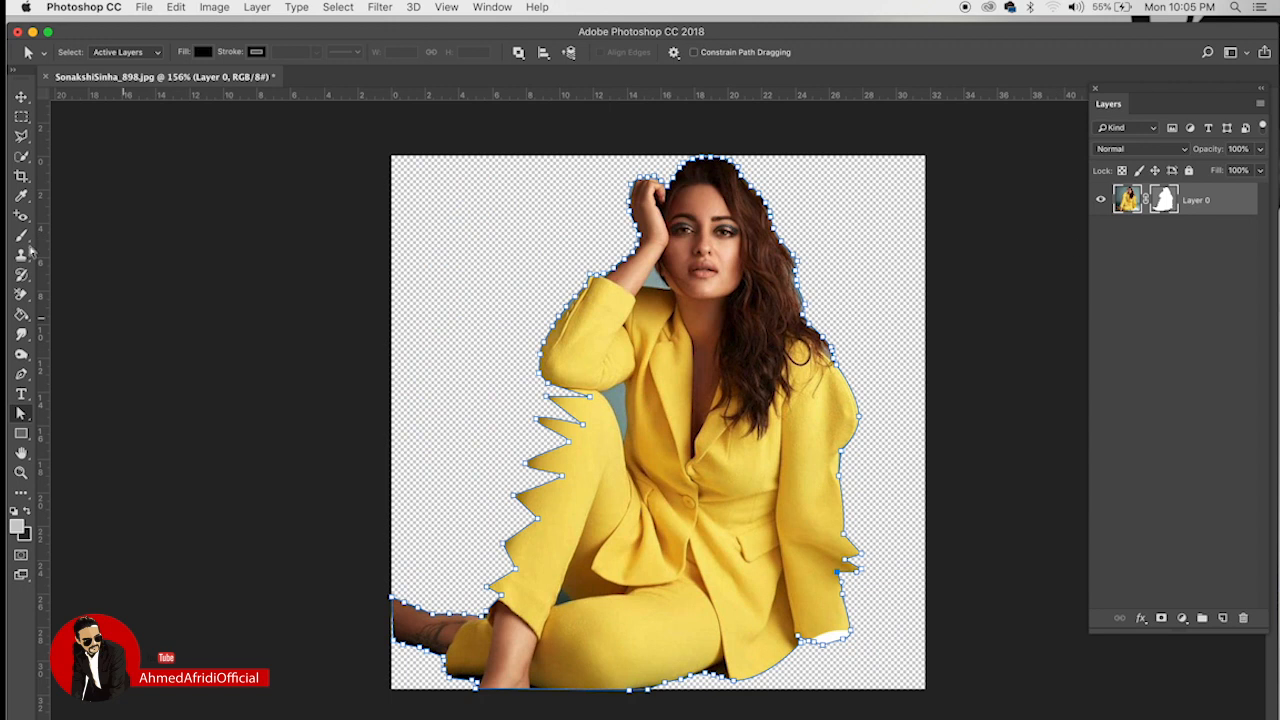
{"action": "left_click", "coordinate": [21, 97]}
{"action": "left_click", "coordinate": [465, 290]}
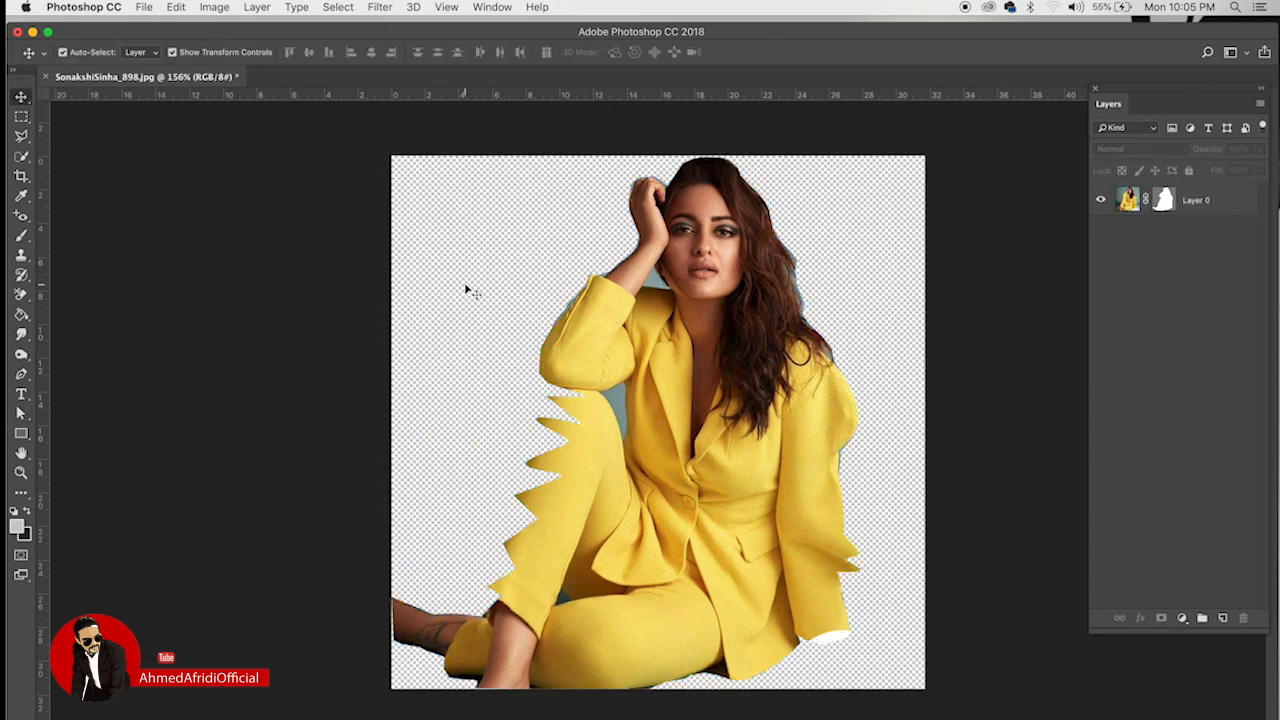